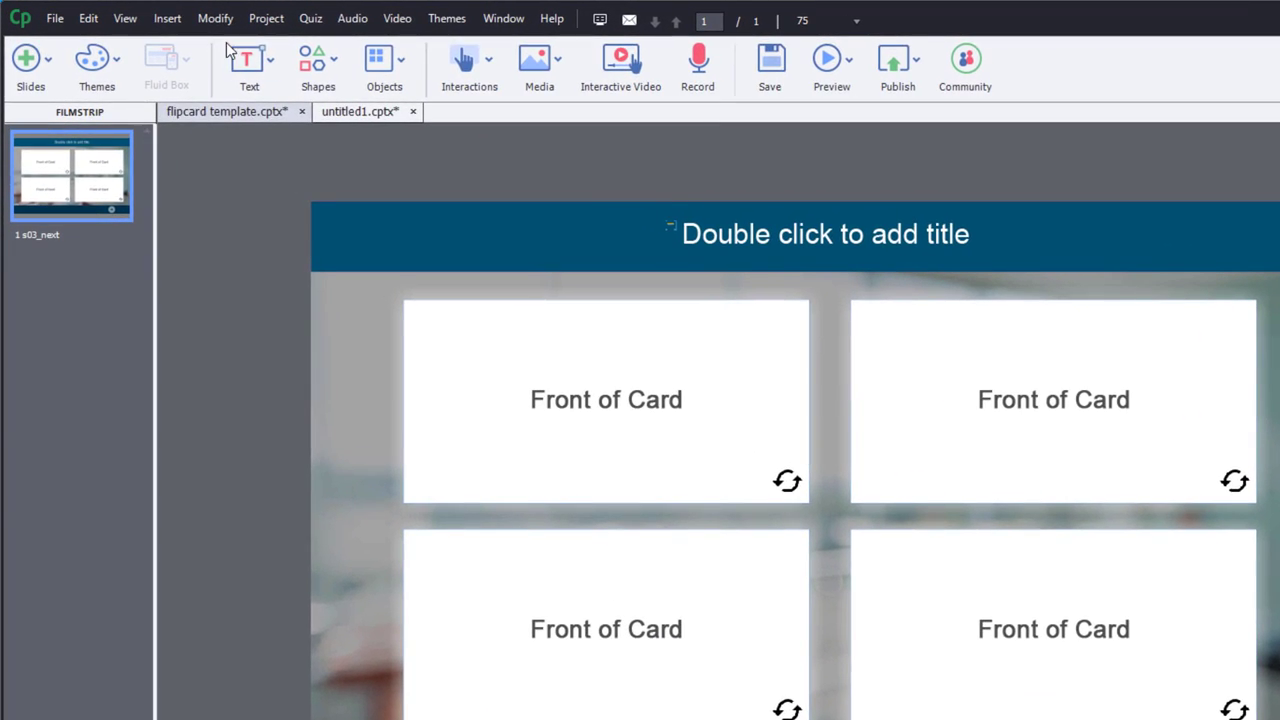
# - Open the Project menu above the four-card s03_next slide
pyautogui.click(207, 15)
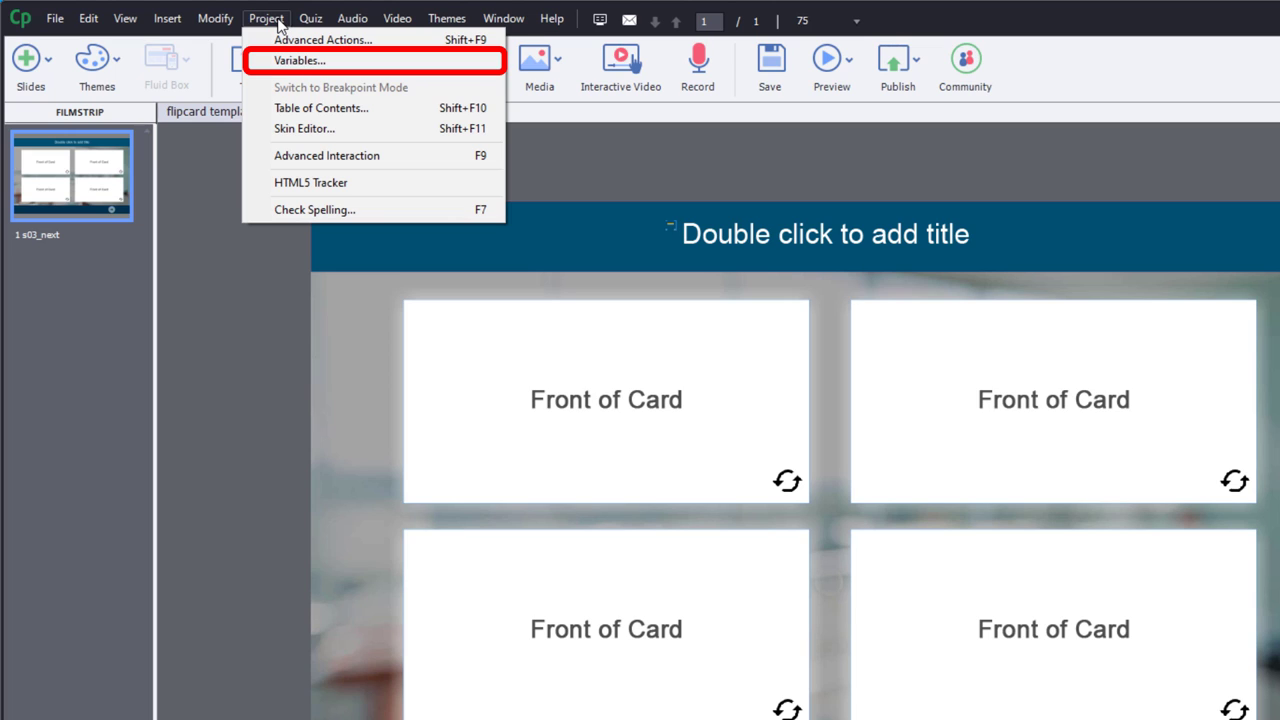
# - Create user variables _s01c01 and _s01c02 in the Variables dialog
pyautogui.click(284, 60)
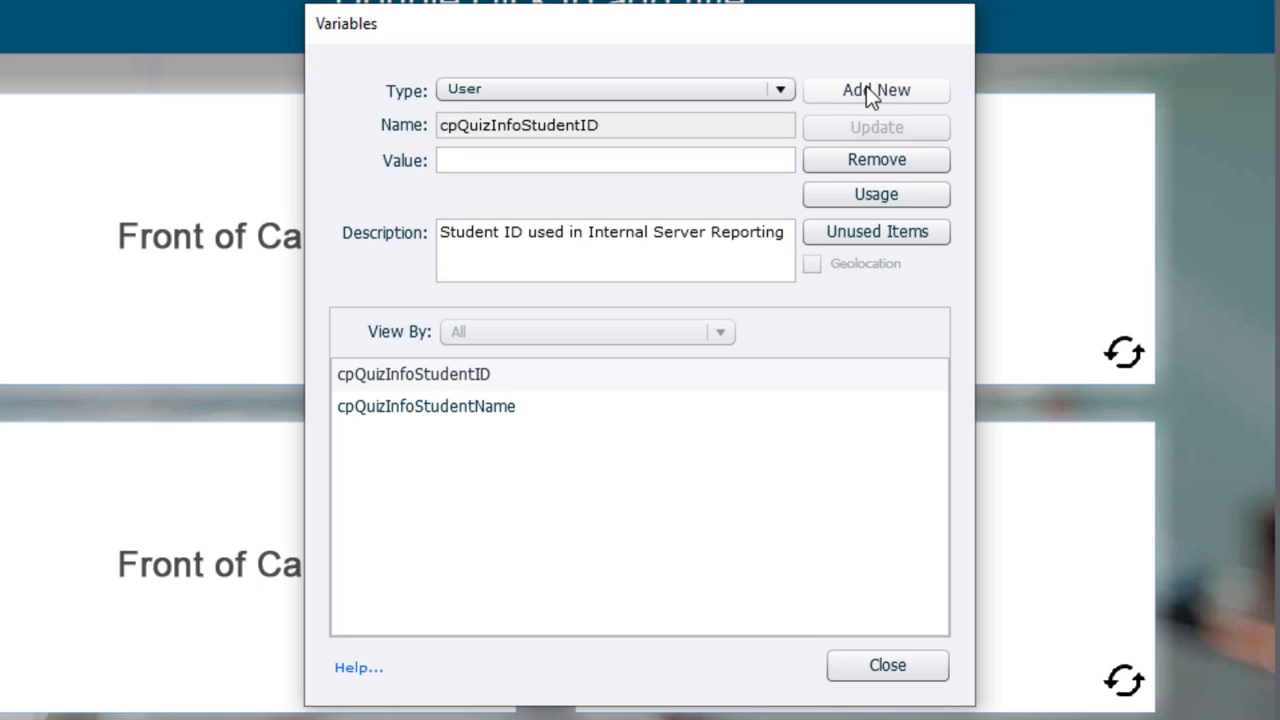
pyautogui.click(866, 86)
pyautogui.write('_')
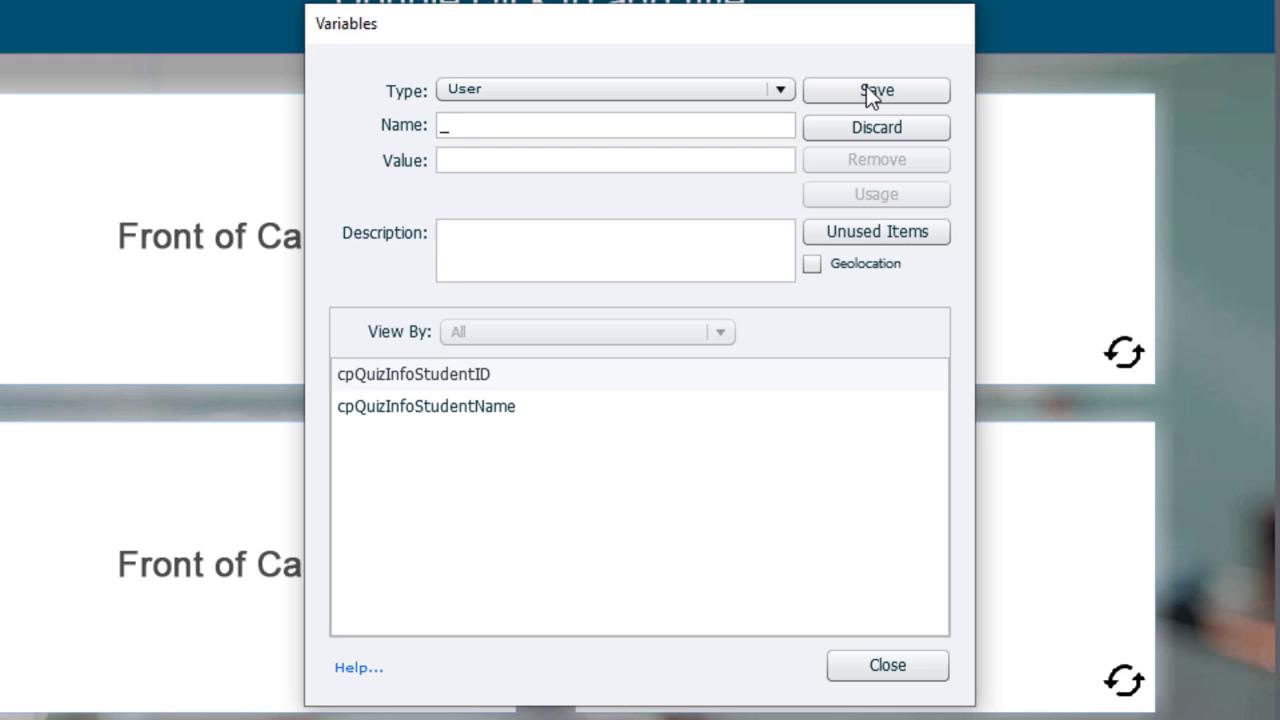
pyautogui.write('s01c01')
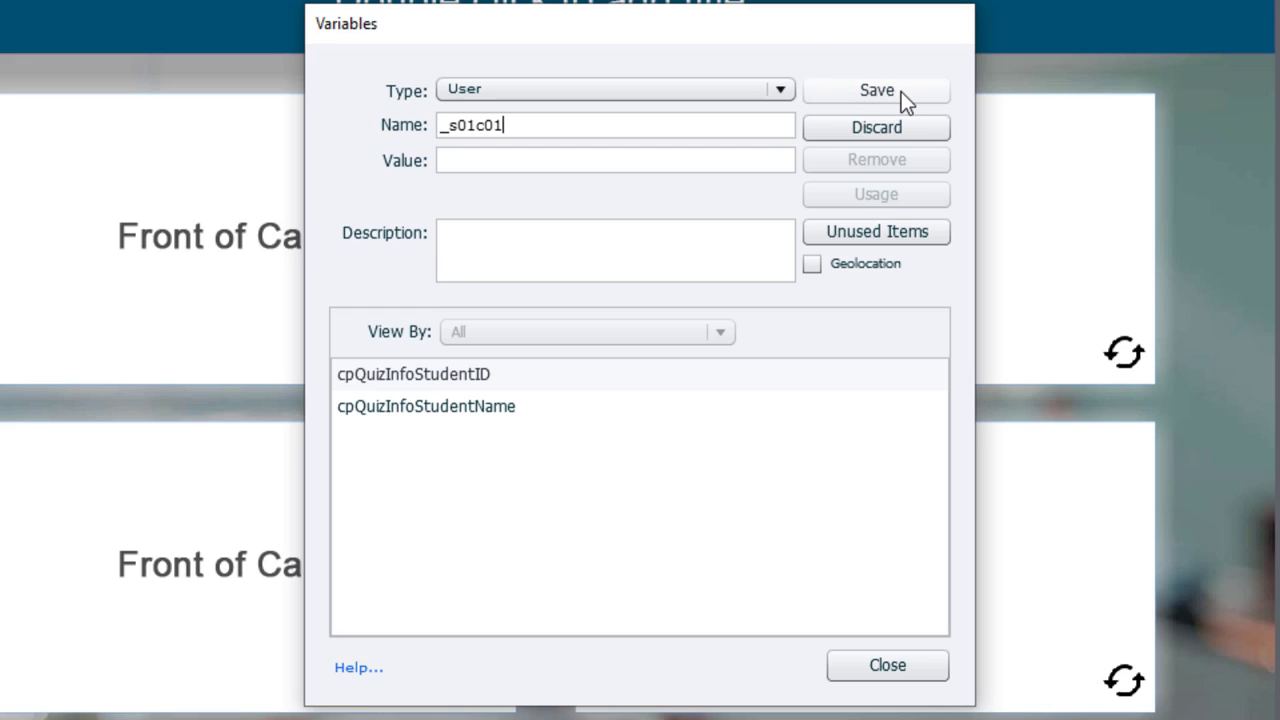
pyautogui.click(900, 92)
pyautogui.moveTo(510, 134); pyautogui.dragTo(413, 134)
pyautogui.hotkey('ctrl', 'c')
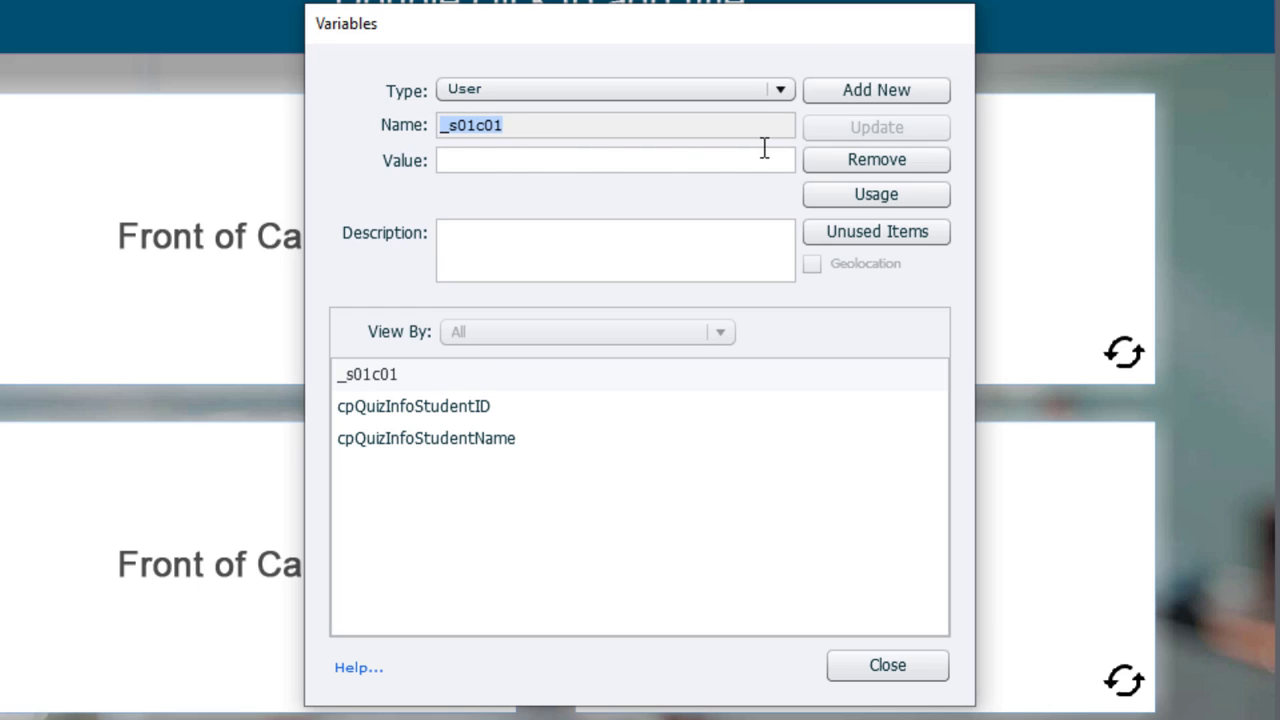
pyautogui.click(879, 93)
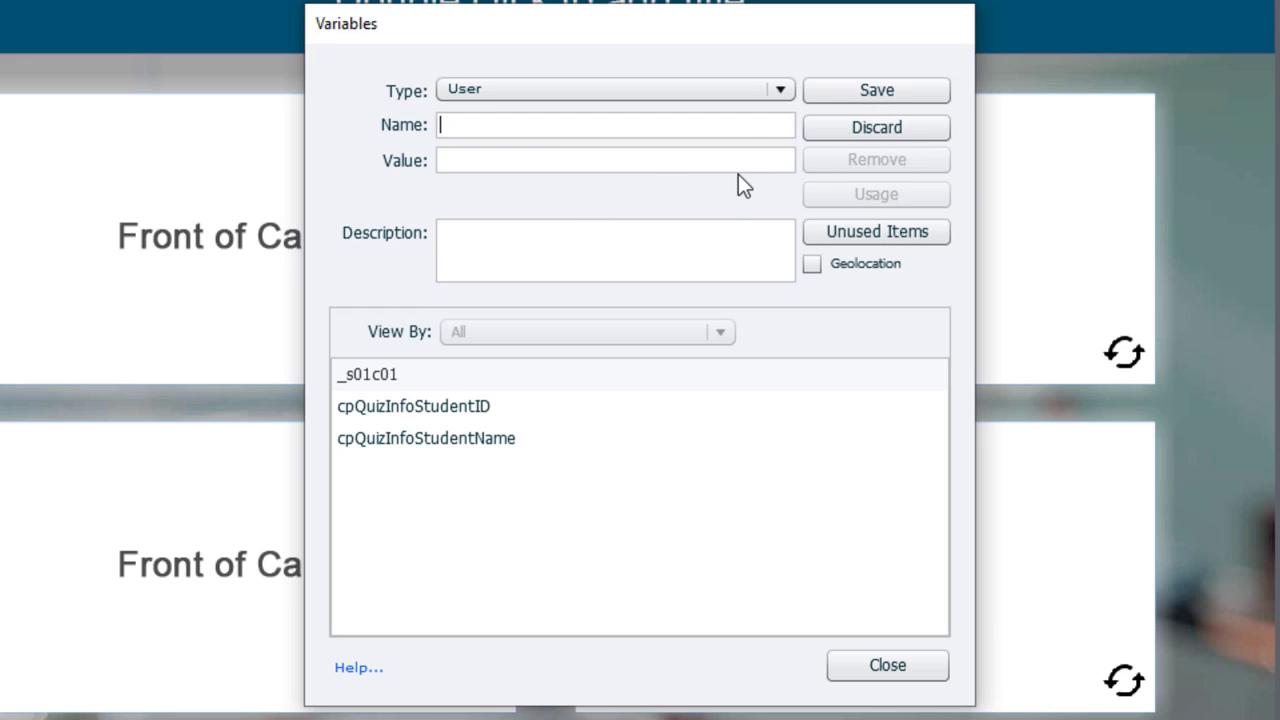
pyautogui.hotkey('ctrl', 'v')
pyautogui.press('BackSpace')
pyautogui.write('2')
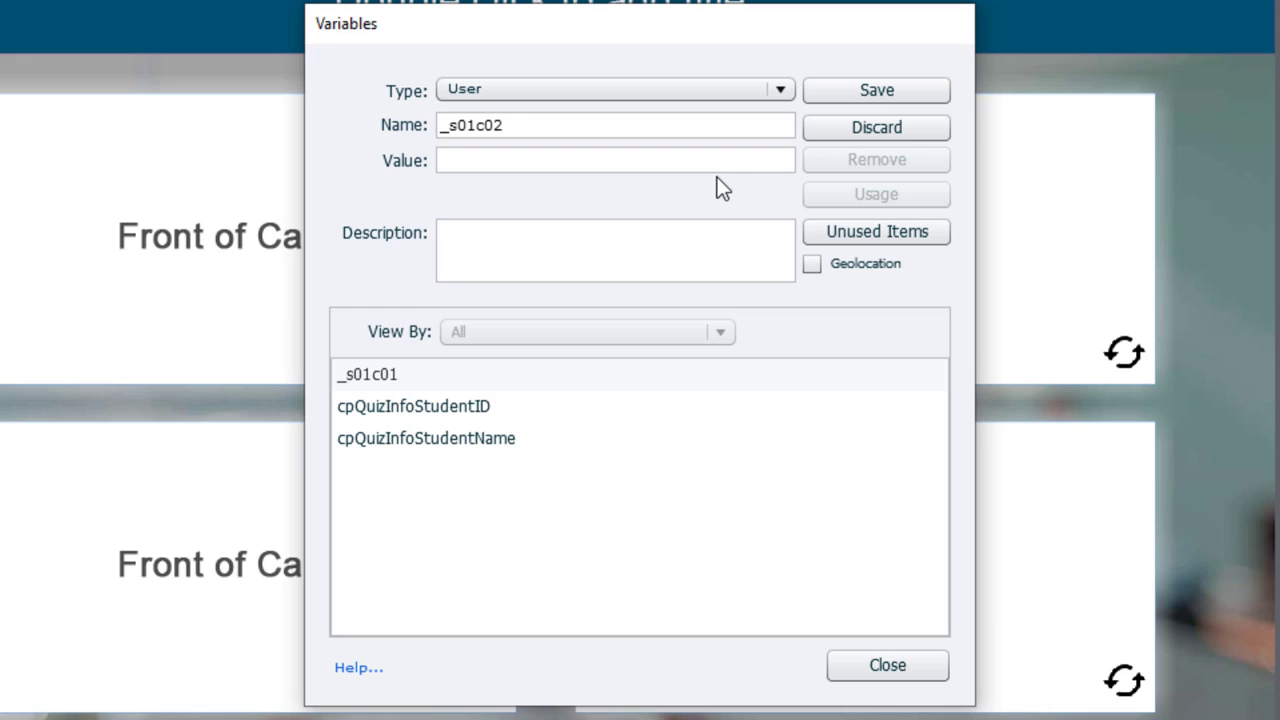
pyautogui.click(878, 94)
# - Add variables _s01c03 and _s01c04, then close the Variables dialog
pyautogui.click(878, 91)
pyautogui.hotkey('ctrl', 'v')
pyautogui.press('BackSpace')
pyautogui.write('3')
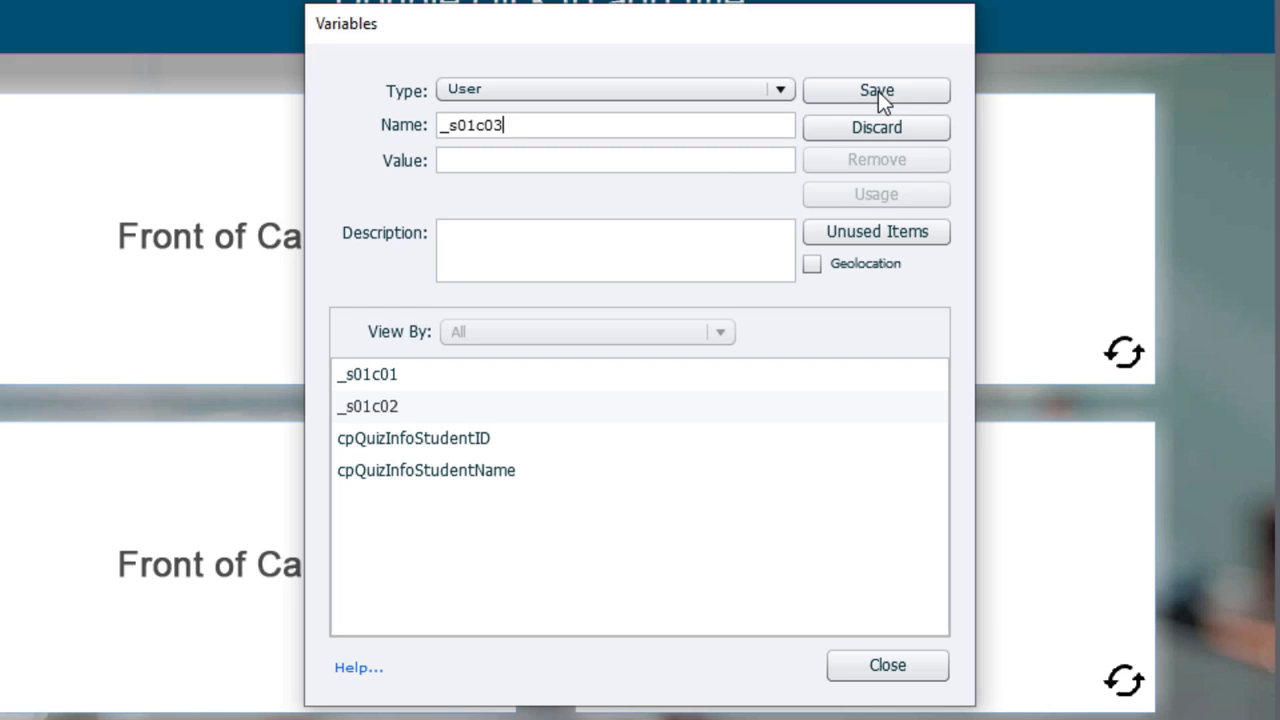
pyautogui.click(878, 91)
pyautogui.click(878, 91)
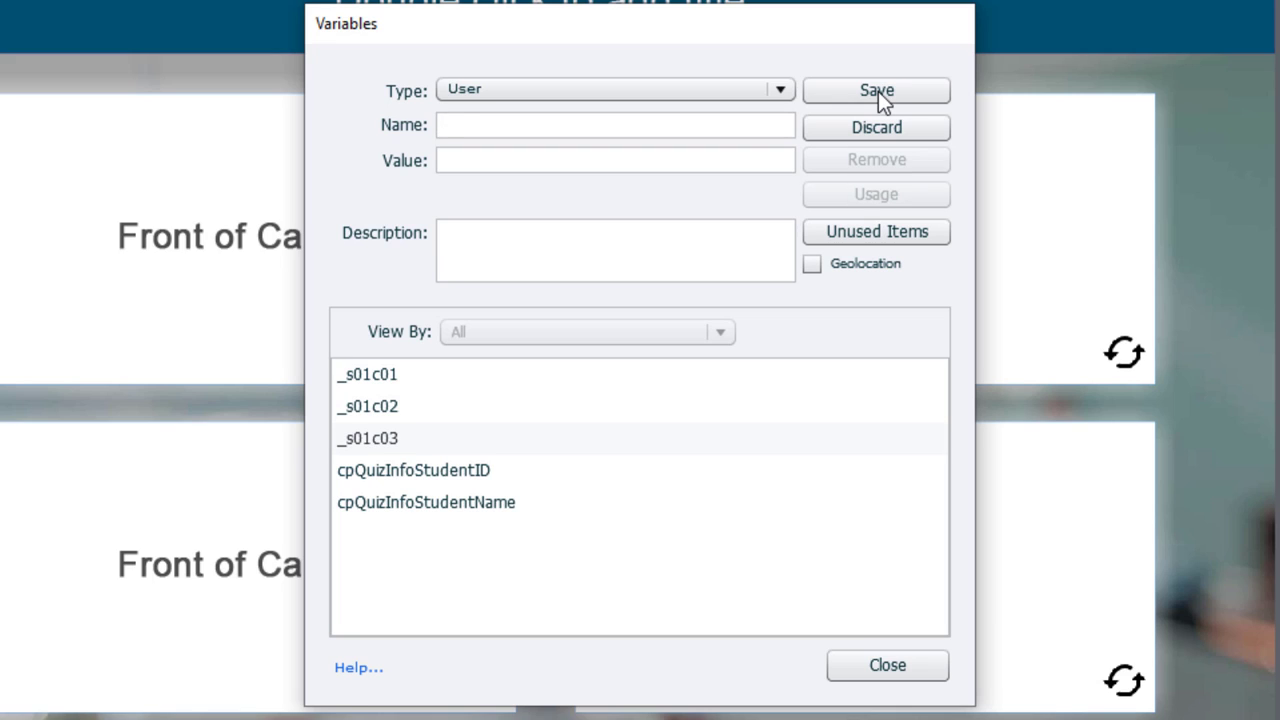
pyautogui.hotkey('ctrl', 'v')
pyautogui.press('BackSpace')
pyautogui.write('4')
pyautogui.click(878, 91)
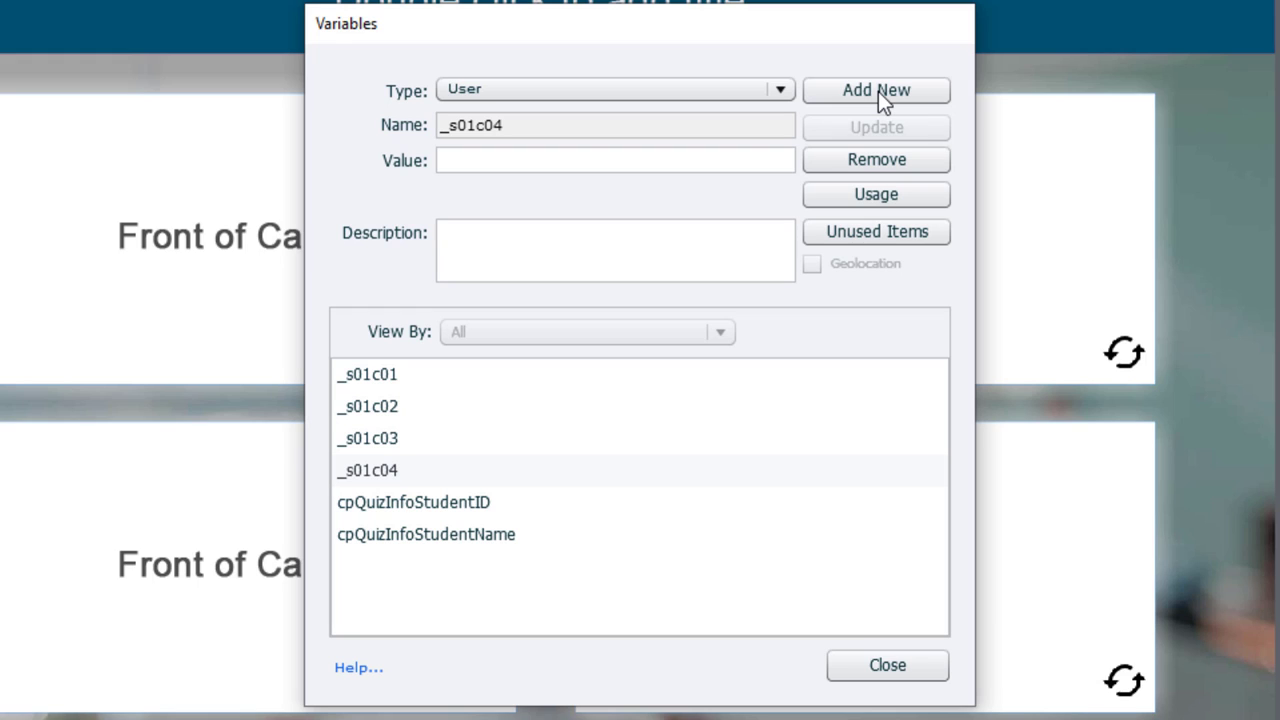
pyautogui.click(906, 666)
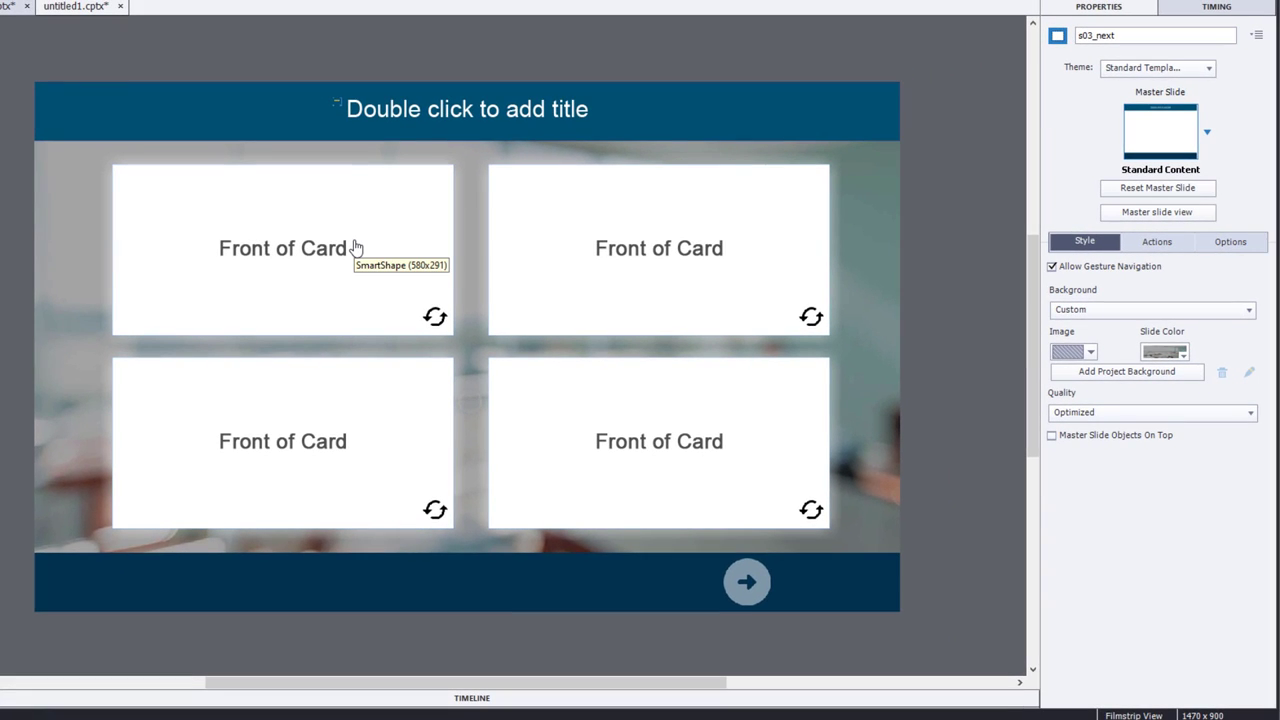
# - Select the top-left Front of Card shape to show its properties
pyautogui.click(354, 246)
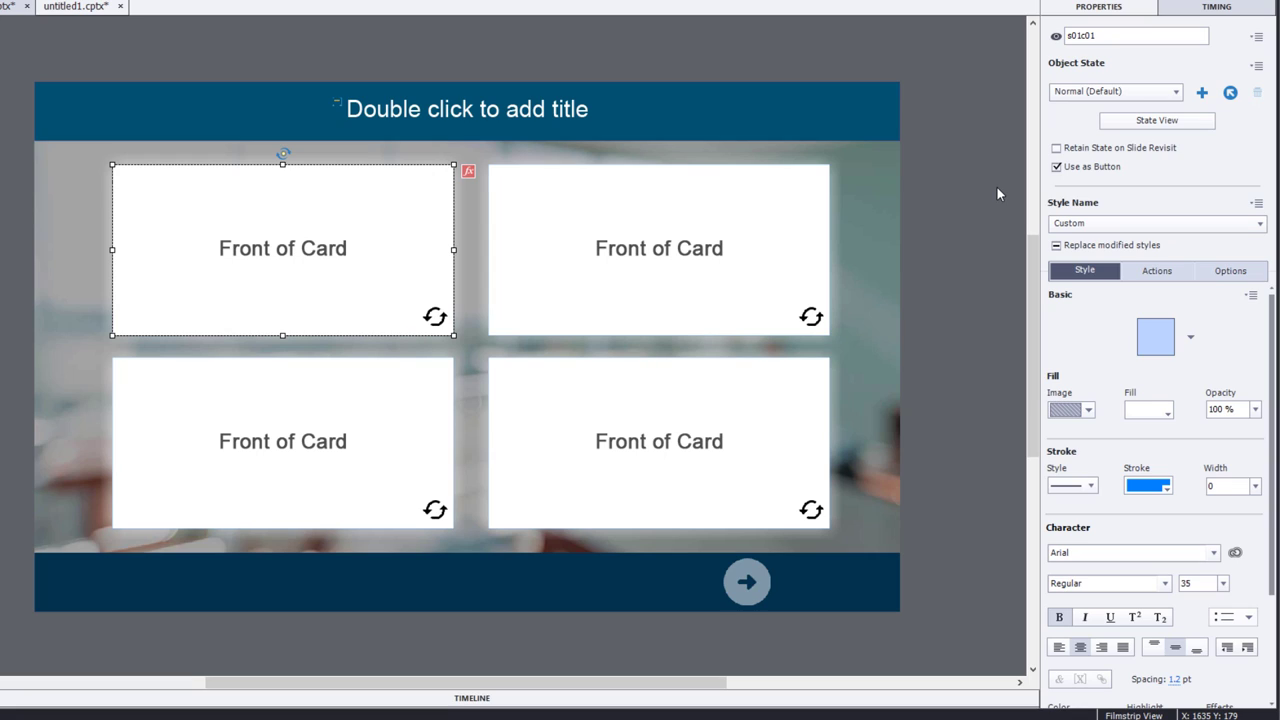
pyautogui.click(1175, 121)
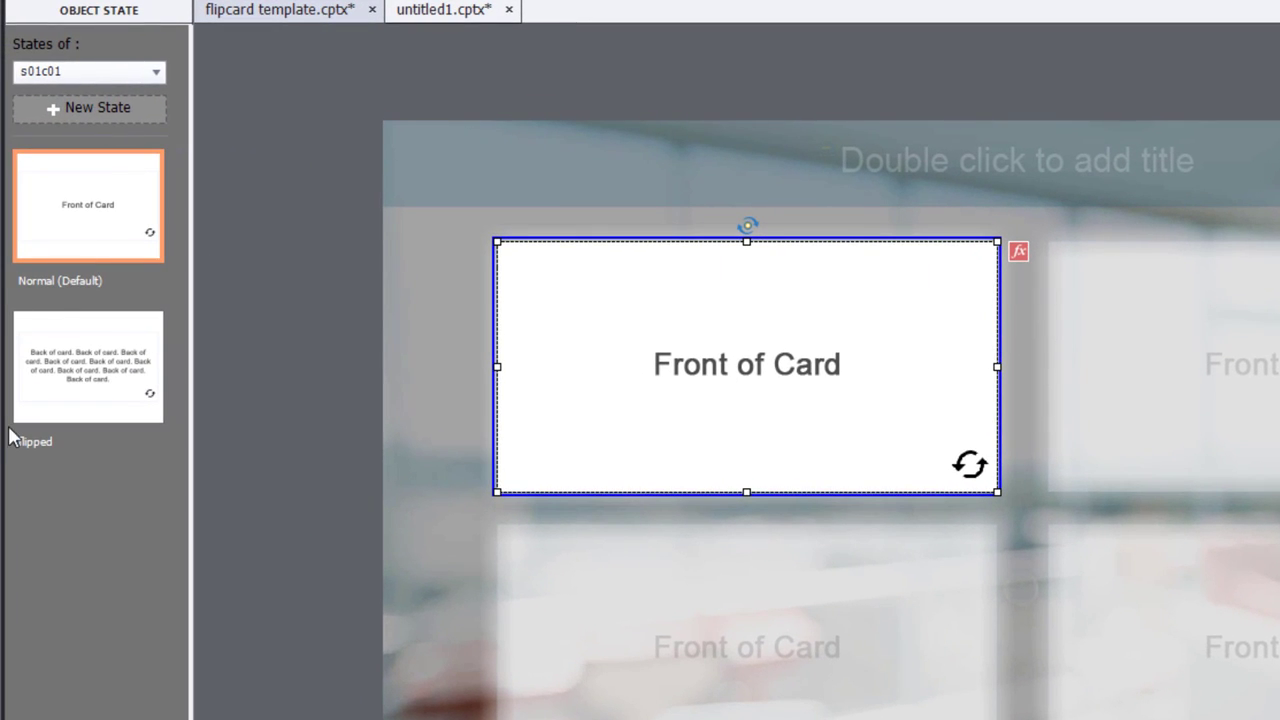
pyautogui.click(72, 392)
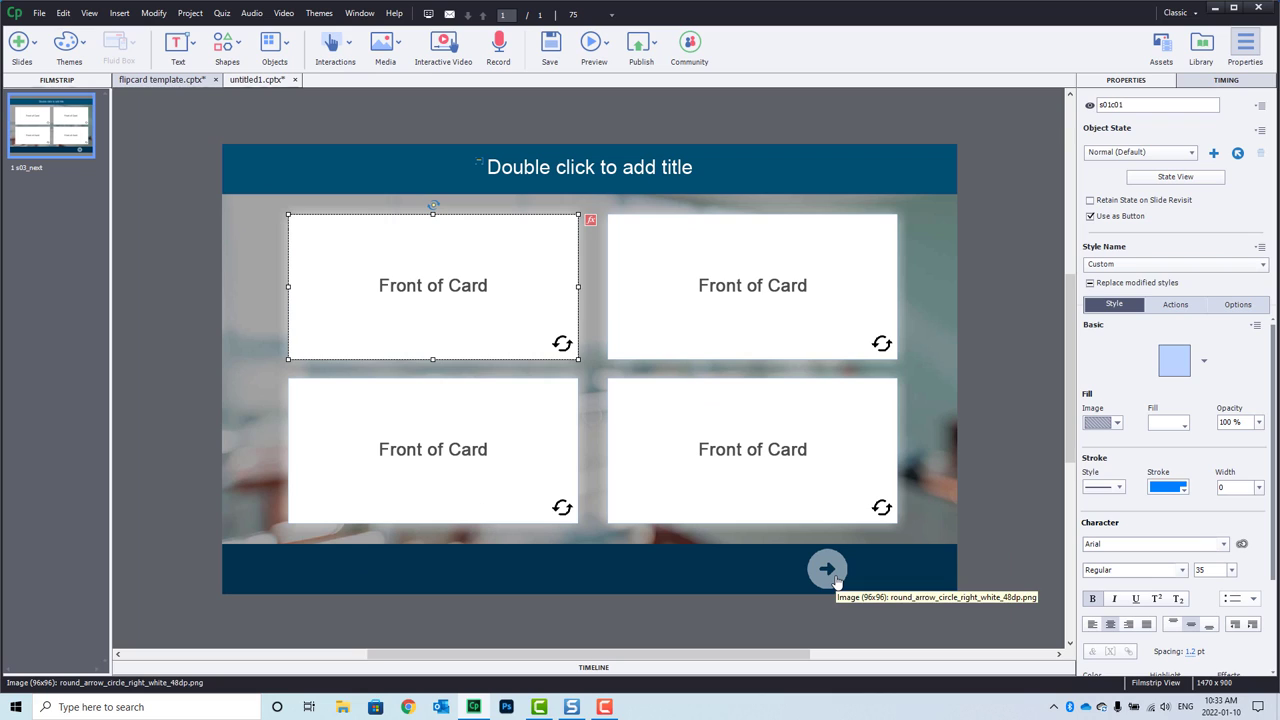
pyautogui.click(834, 574)
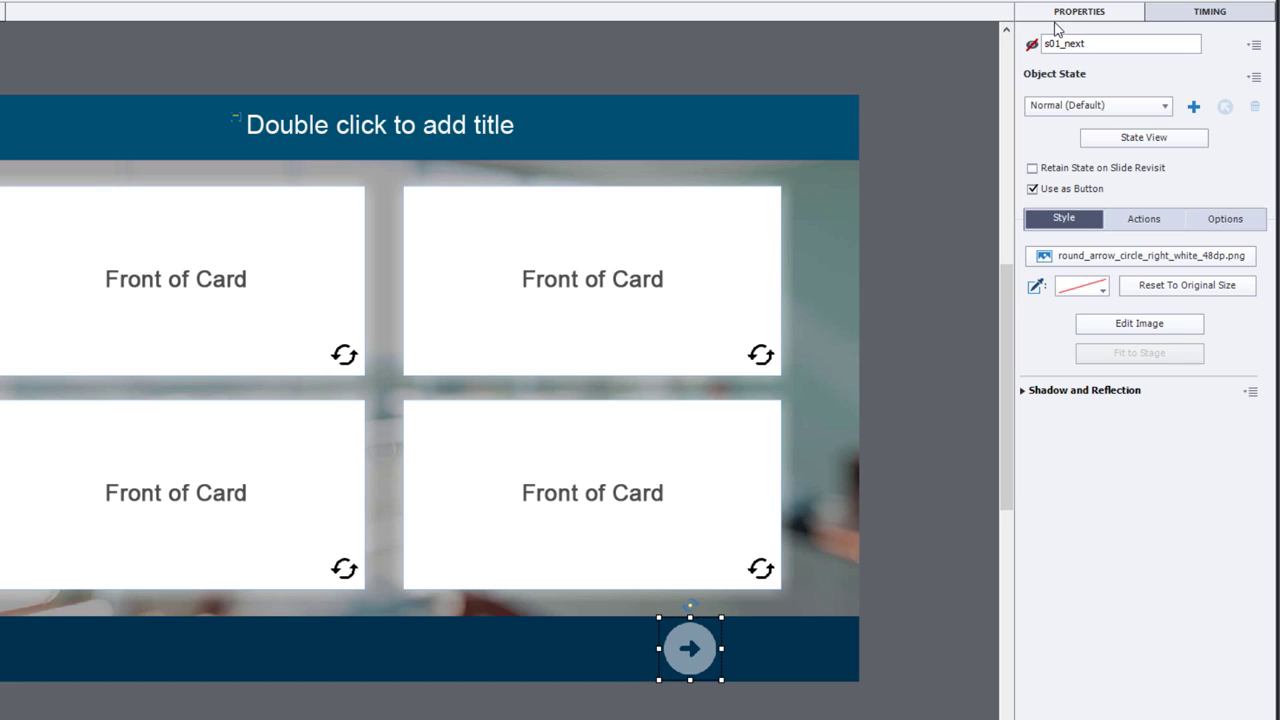
pyautogui.click(268, 273)
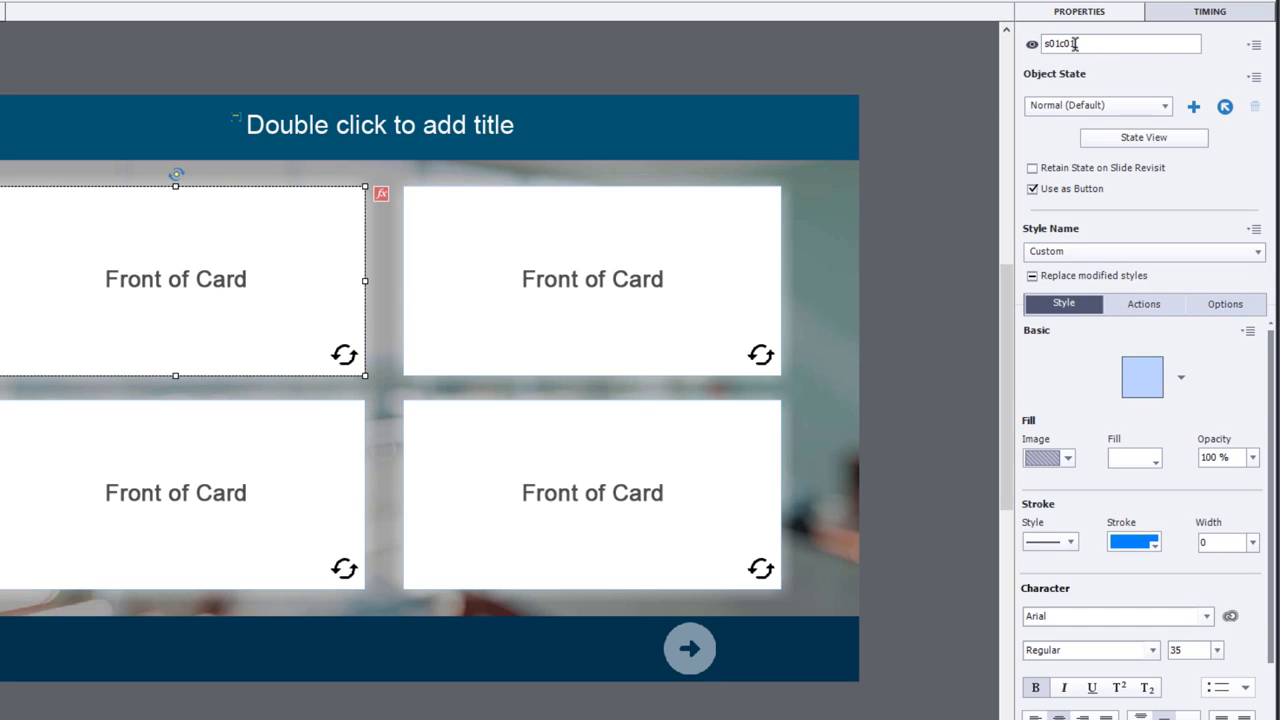
pyautogui.click(674, 252)
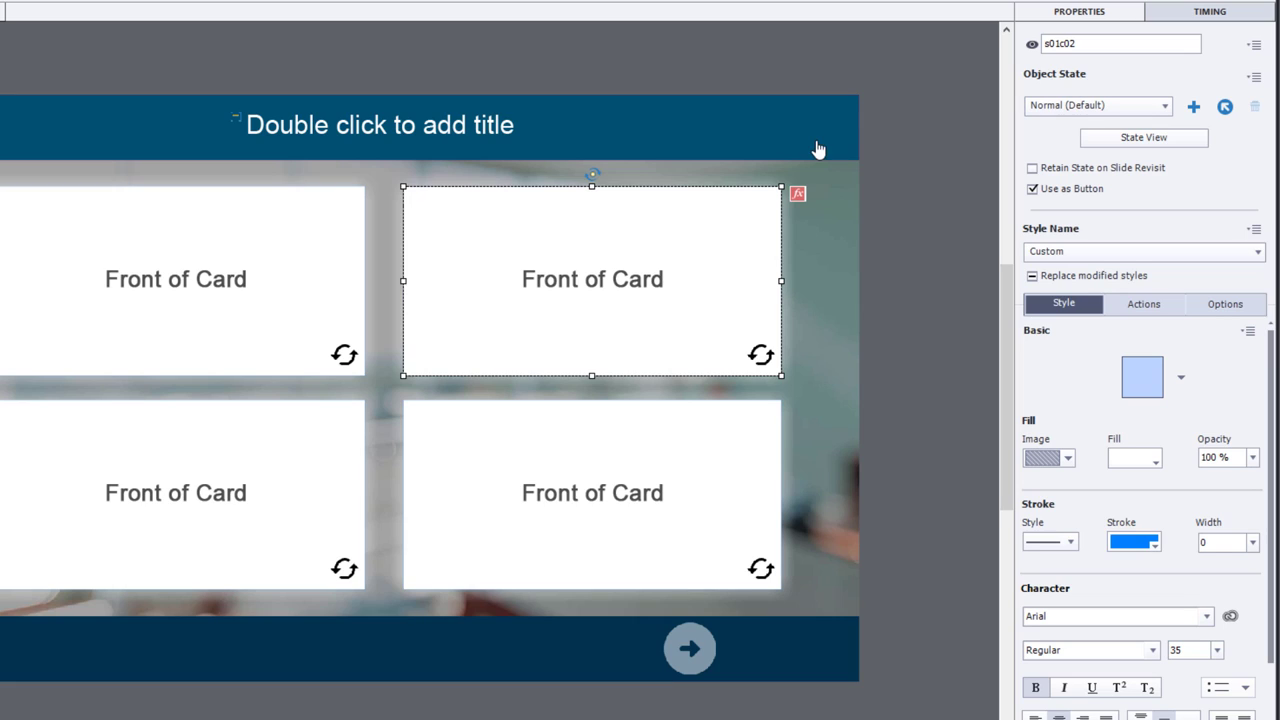
pyautogui.click(954, 222)
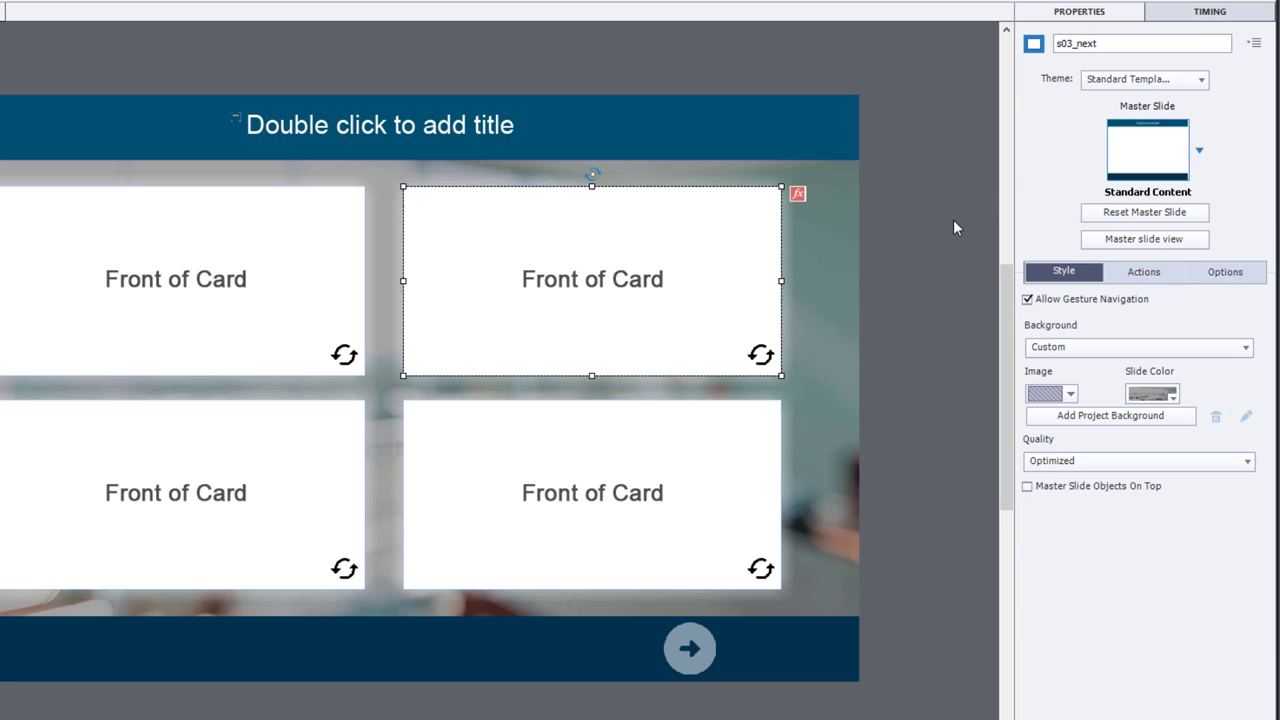
pyautogui.click(690, 650)
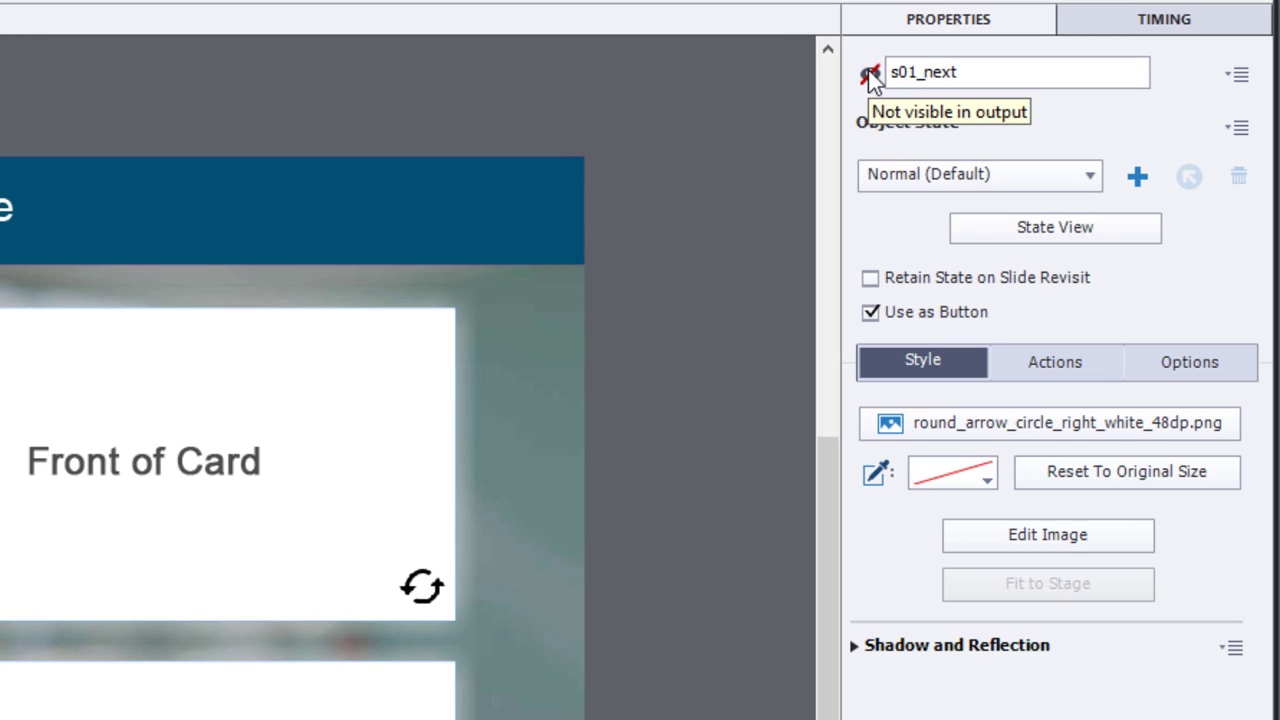
pyautogui.click(870, 76)
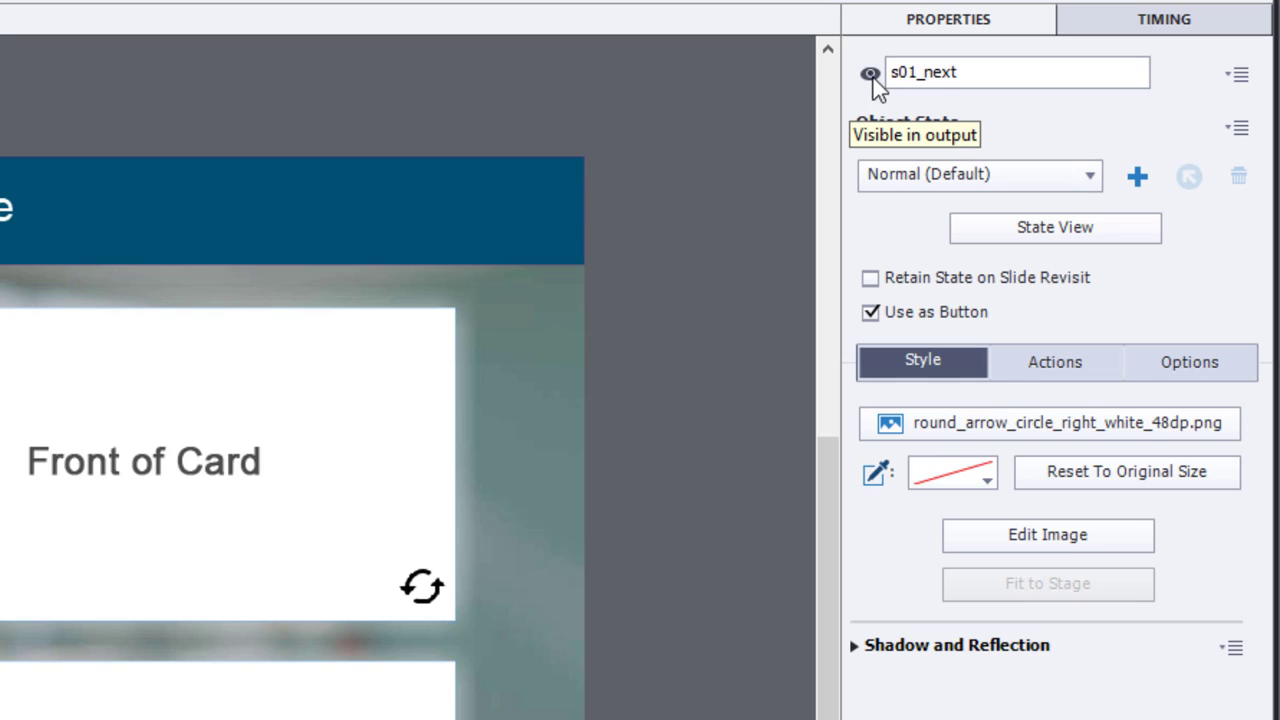
pyautogui.click(871, 77)
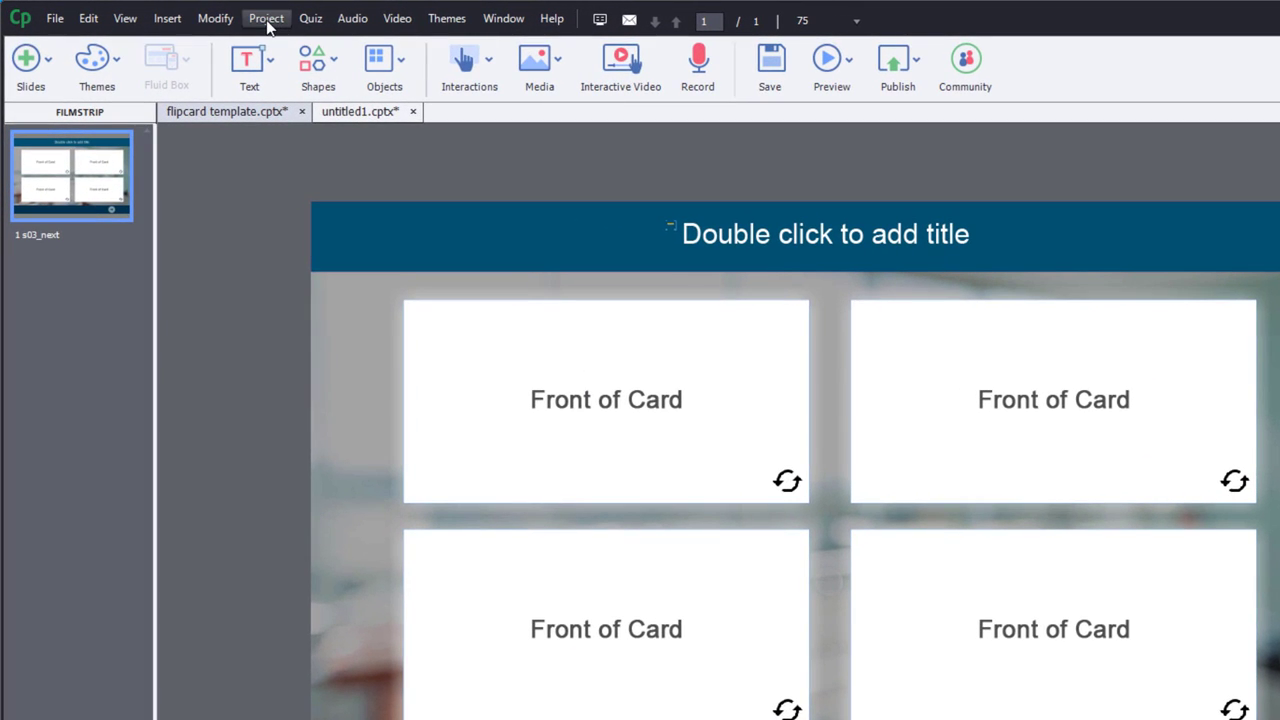
# - Create a new advanced action named s01c01 and begin its first action row
pyautogui.click(190, 15)
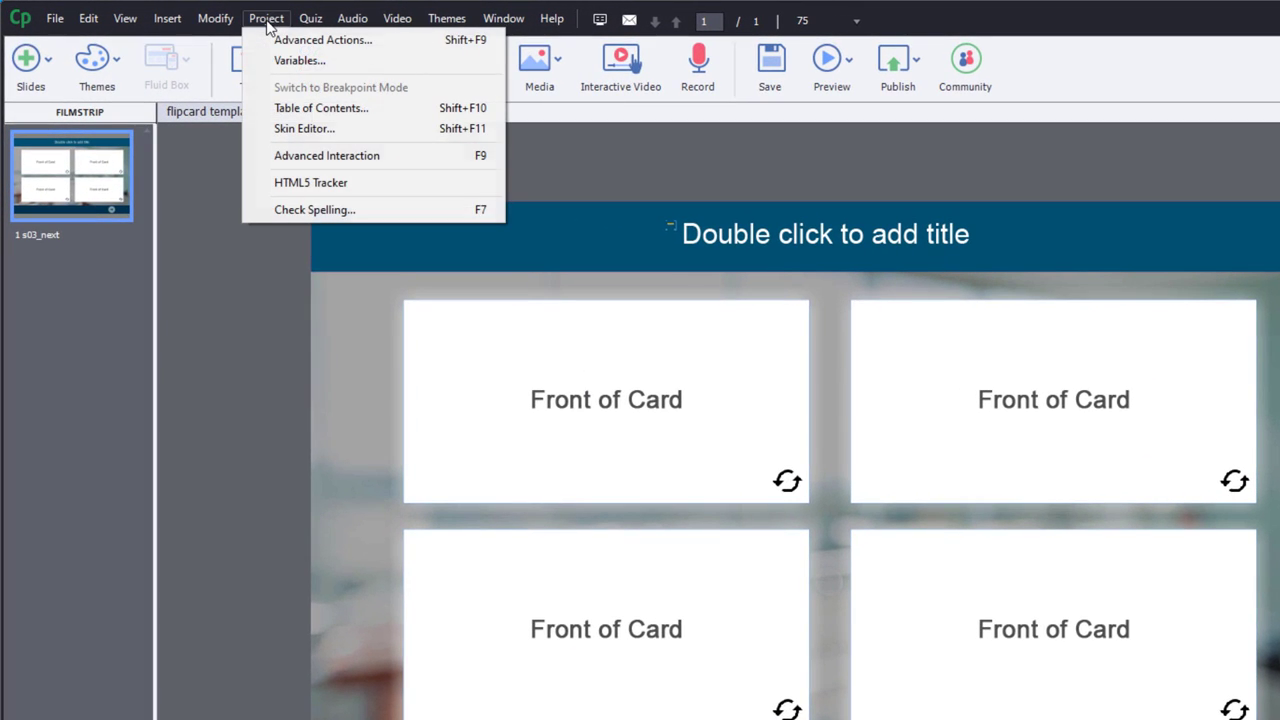
pyautogui.click(322, 40)
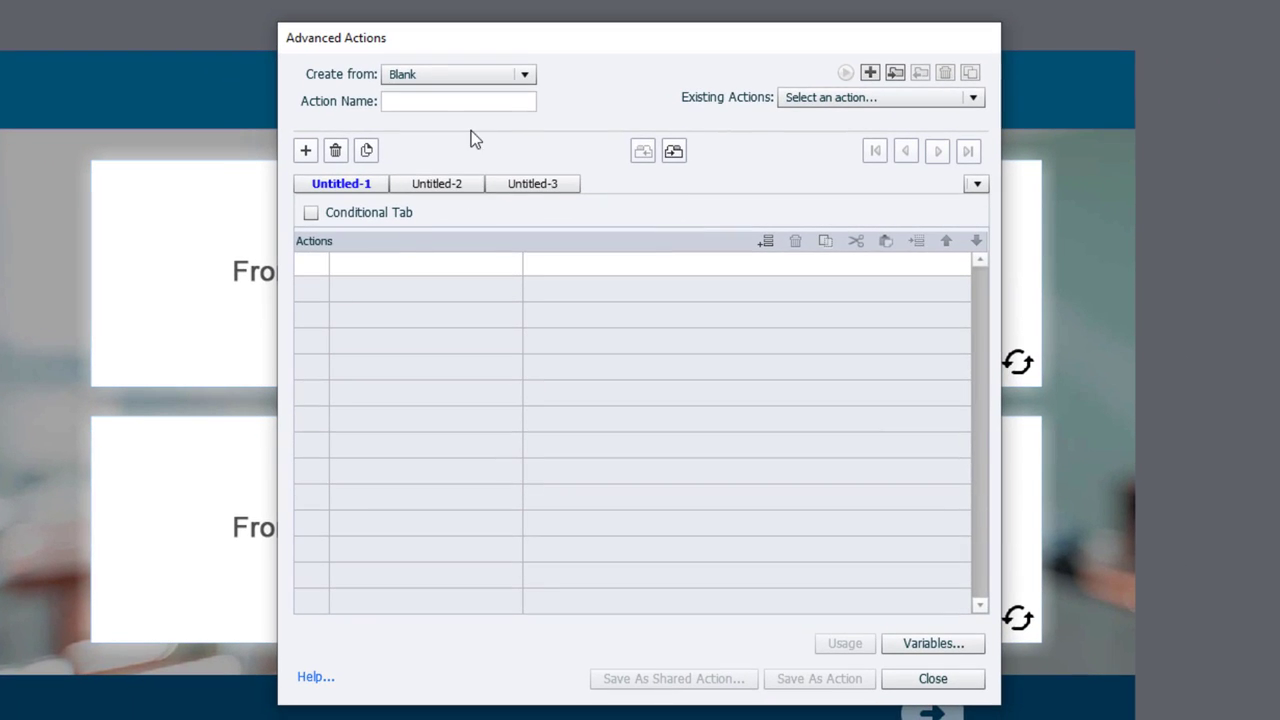
pyautogui.click(445, 105)
pyautogui.write('s')
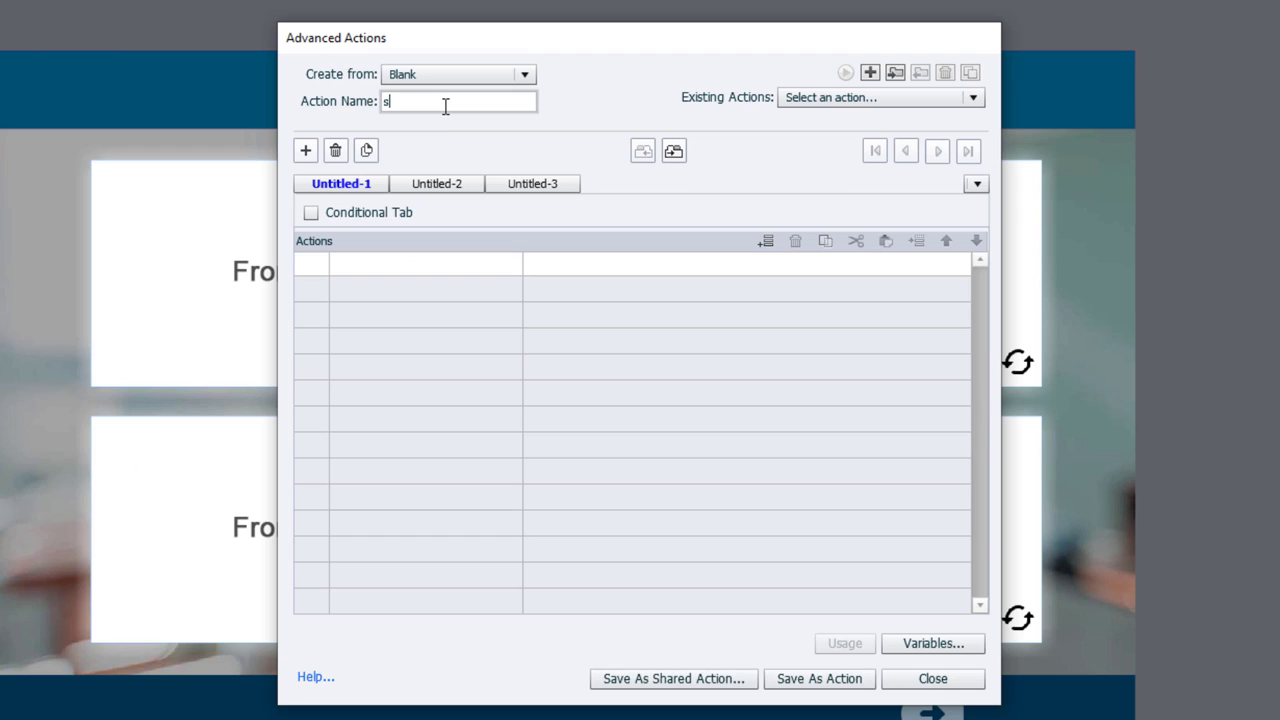
pyautogui.write('01c01')
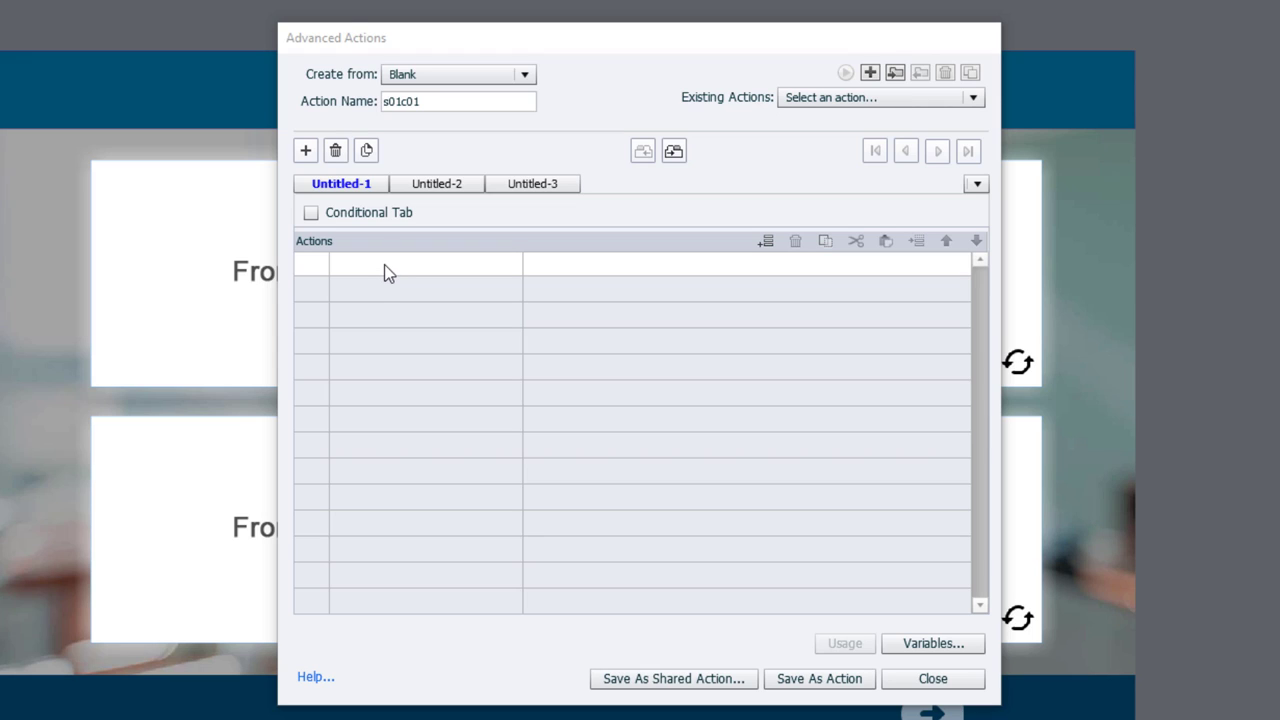
pyautogui.click(384, 264)
# - Make Stop Triggered Audio the first action of s01c01
pyautogui.click(384, 264)
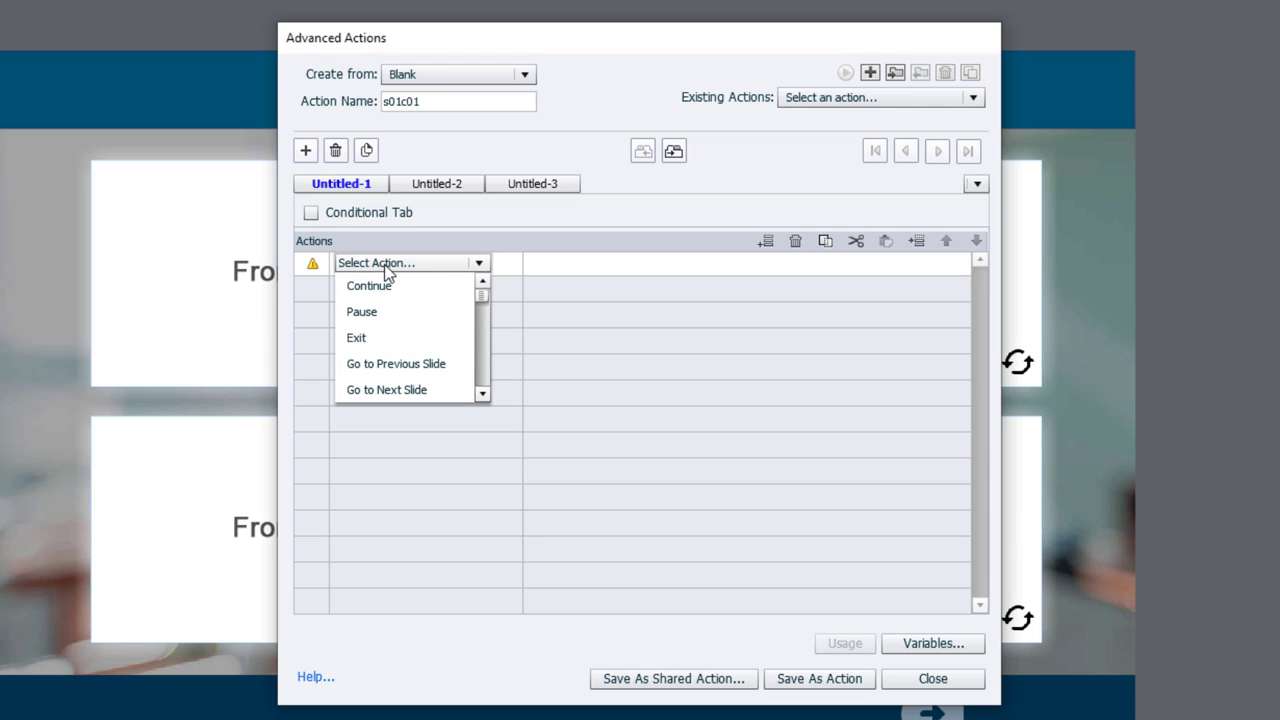
pyautogui.write('stop')
pyautogui.click(390, 287)
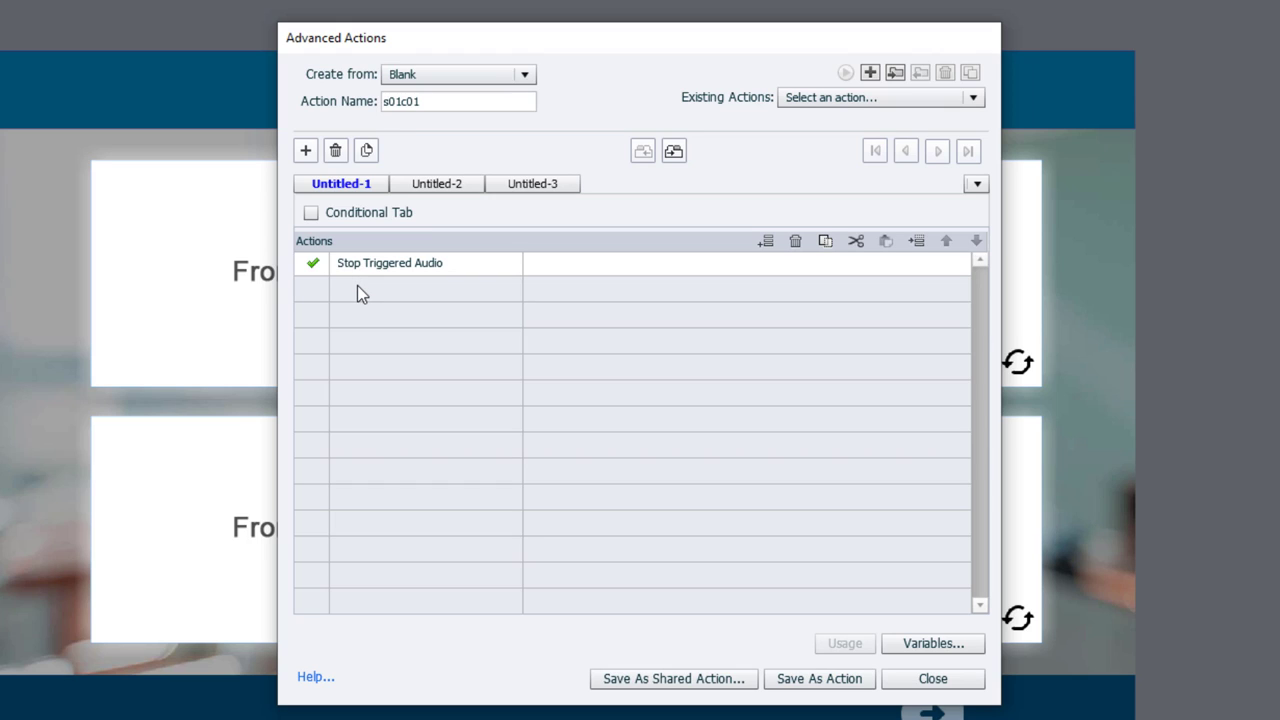
# - Add an Assign action setting _s01c01 to the literal value 1
pyautogui.click(352, 292)
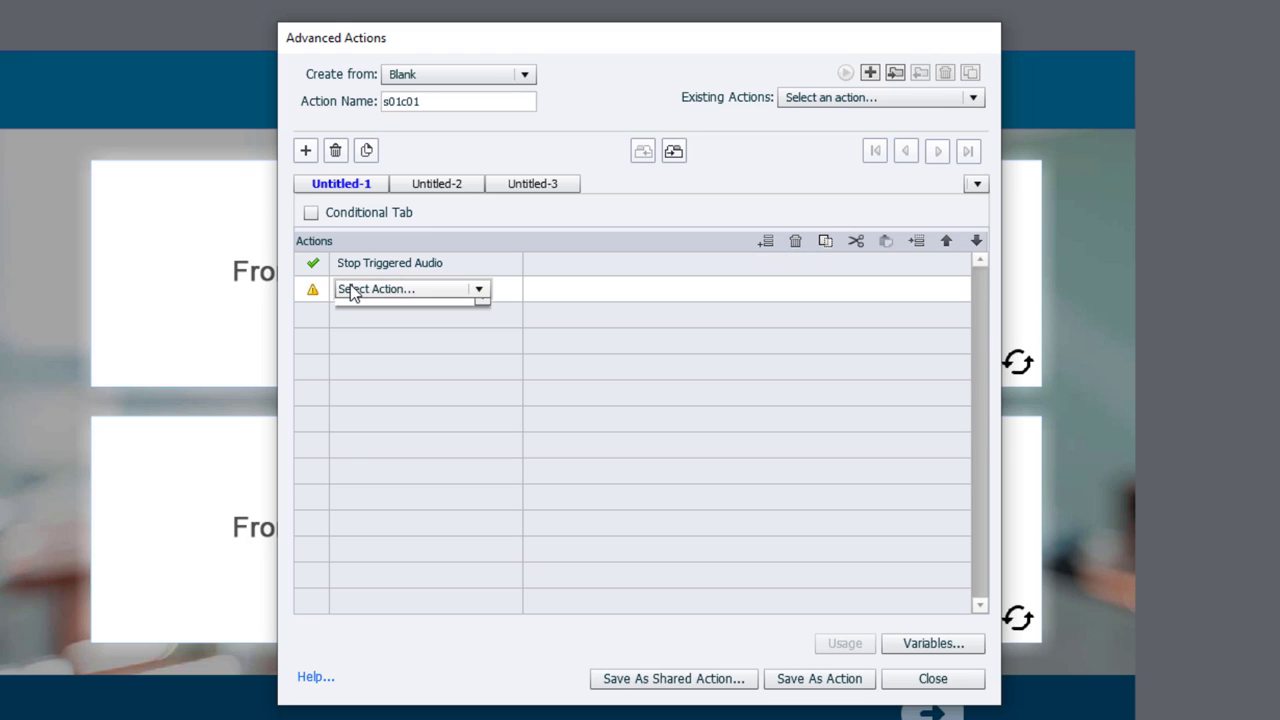
pyautogui.click(352, 290)
pyautogui.press('a')
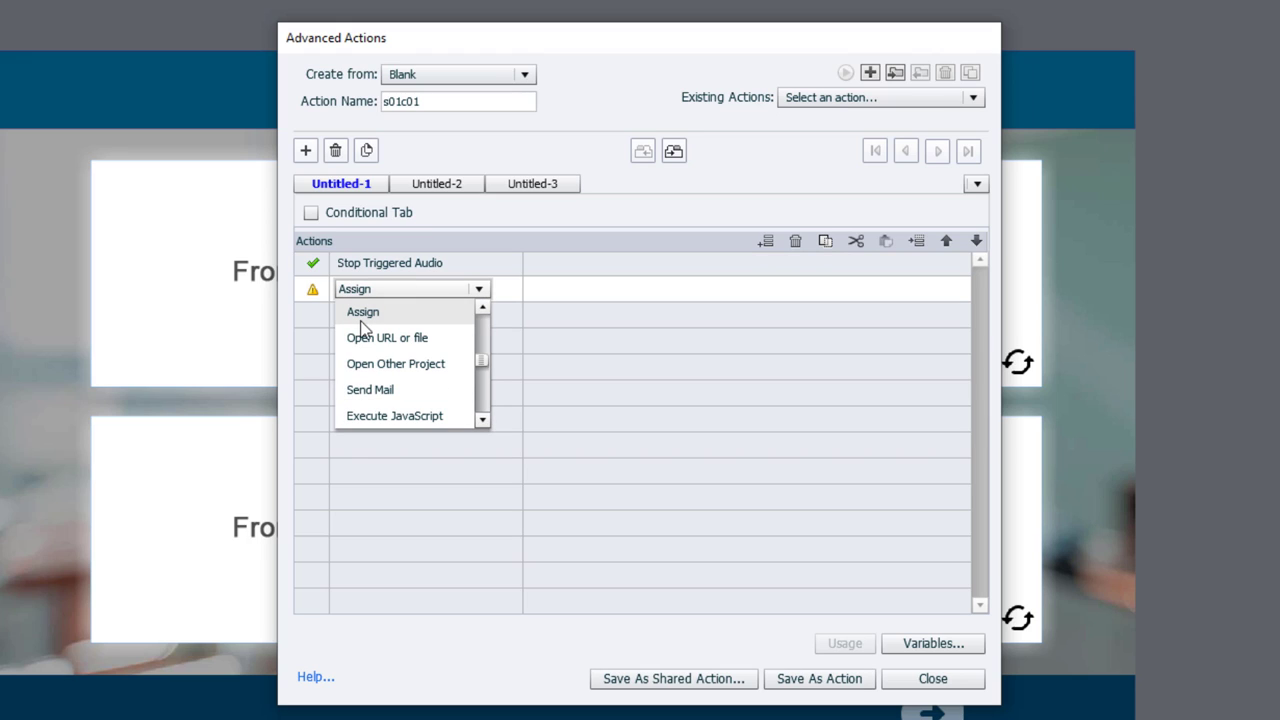
pyautogui.click(356, 306)
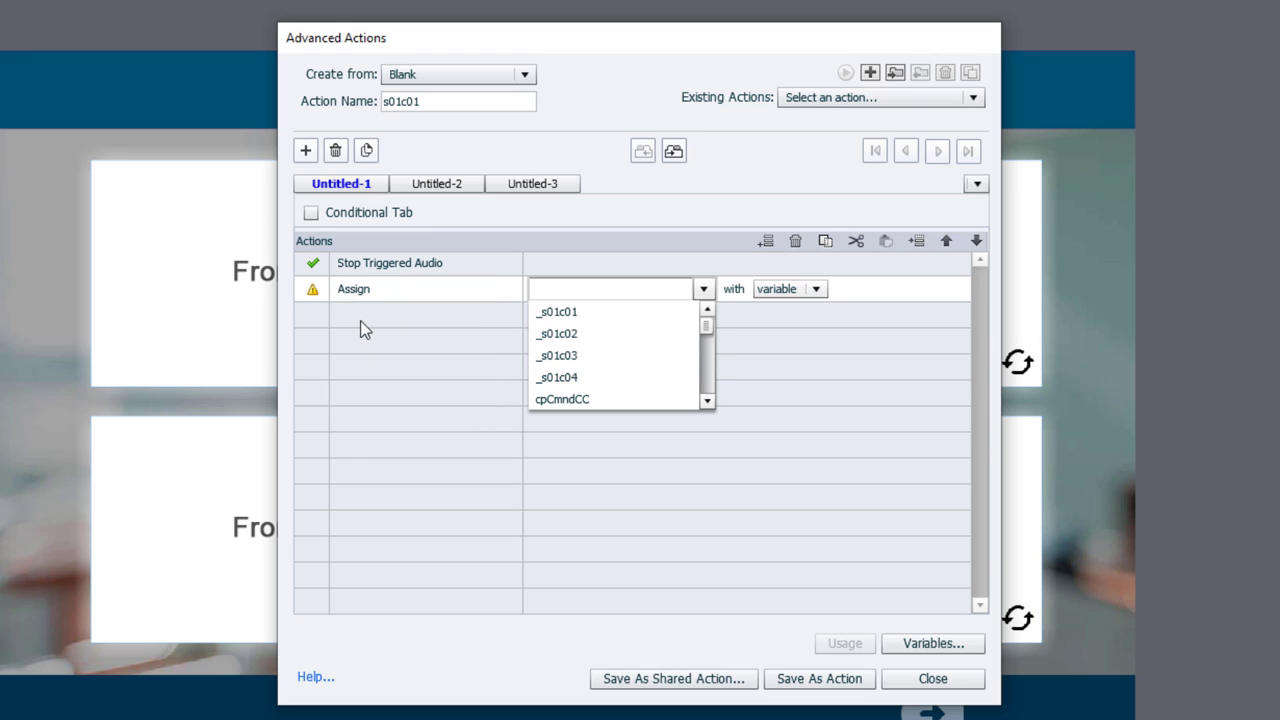
pyautogui.click(587, 316)
pyautogui.click(659, 289)
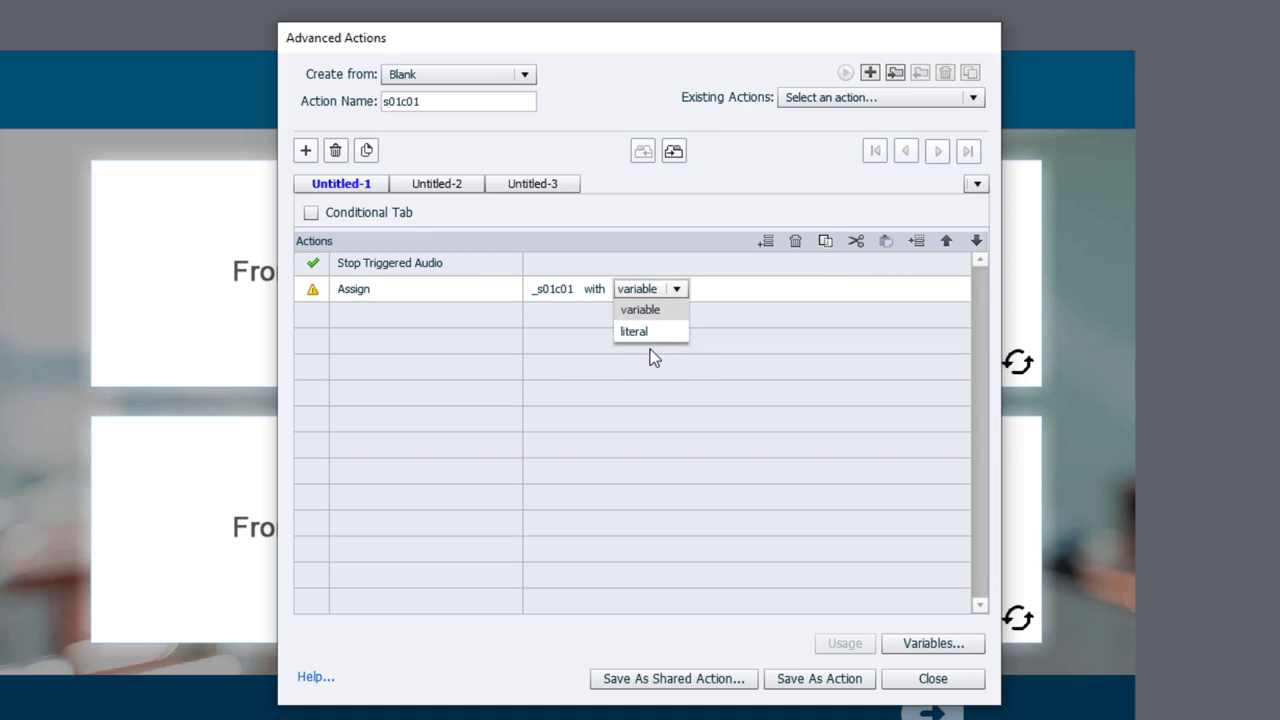
pyautogui.press('Down')
pyautogui.press('Return')
pyautogui.write('1')
pyautogui.press('Return')
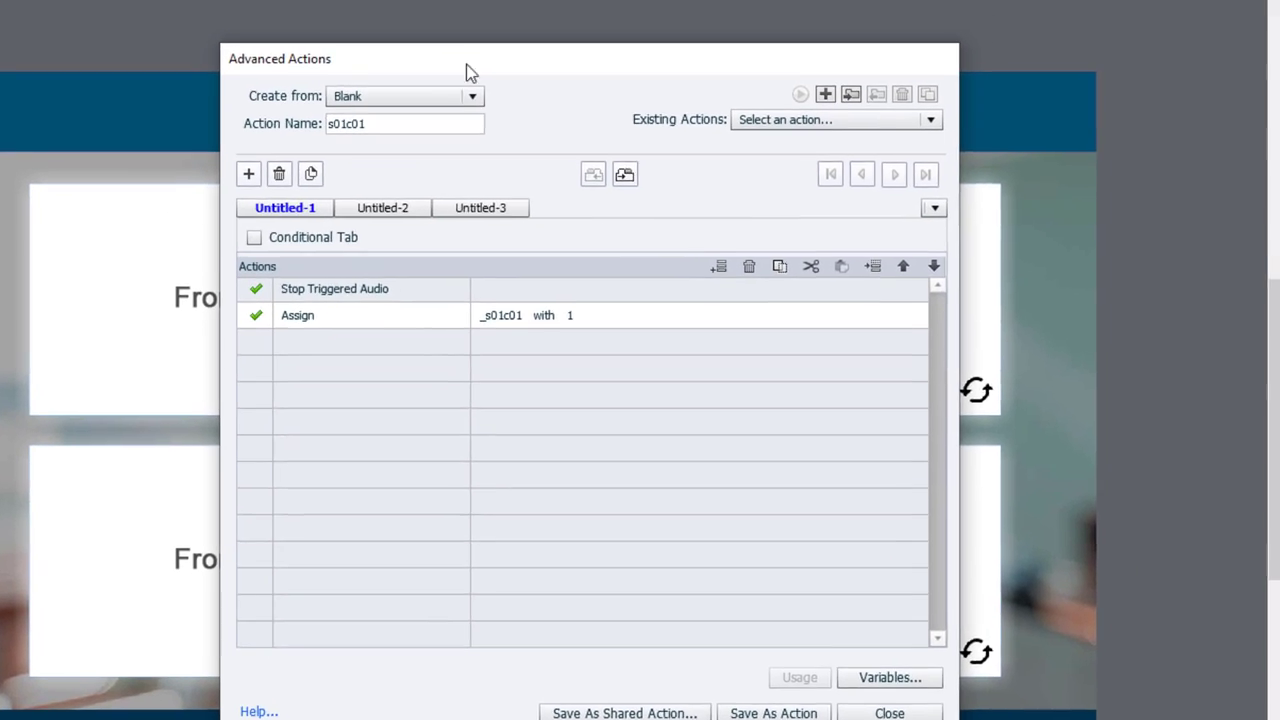
pyautogui.moveTo(470, 72); pyautogui.dragTo(760, 35)
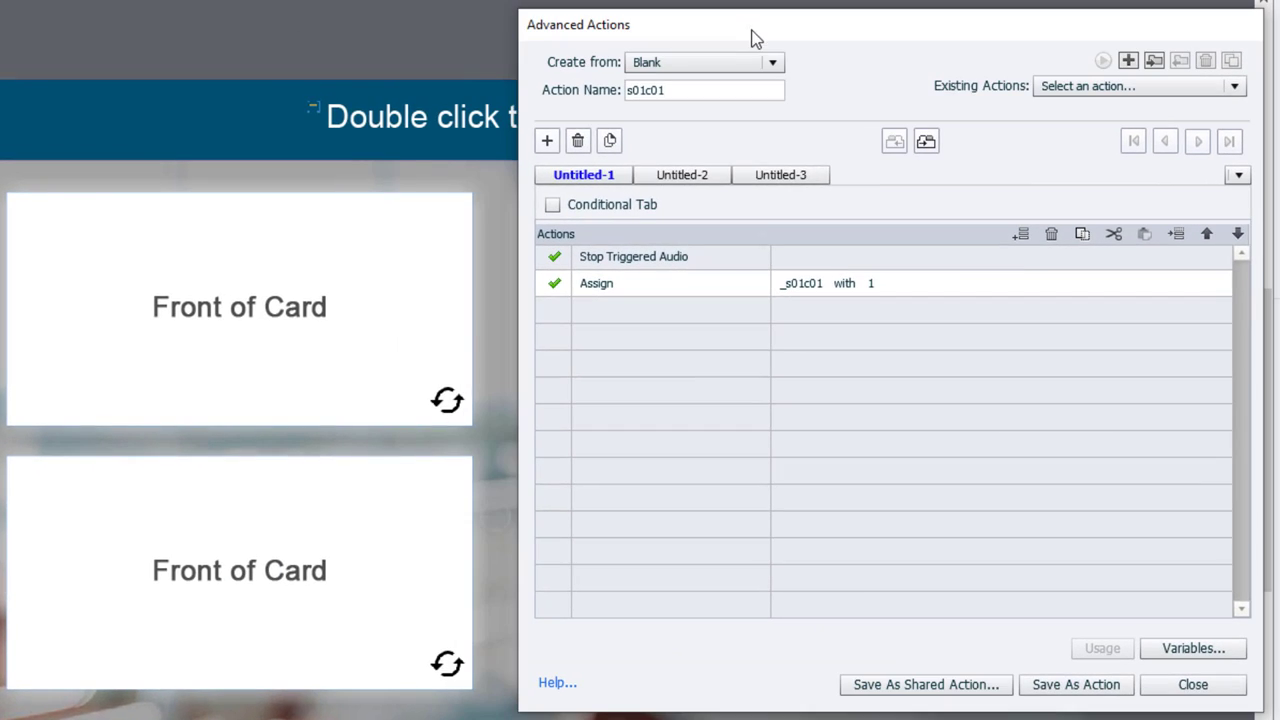
# - Add an Apply Effect row giving card s01c01 the CollapseAcross exit effect
pyautogui.doubleClick(607, 310)
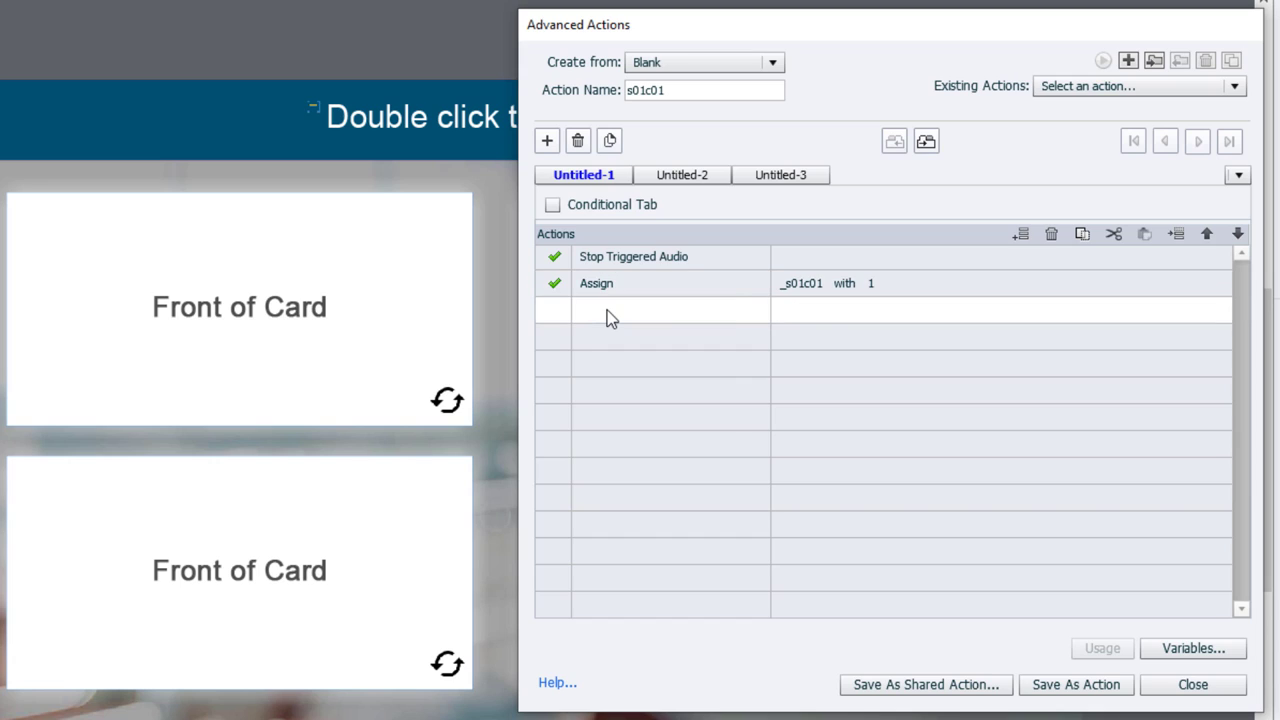
pyautogui.write('ap')
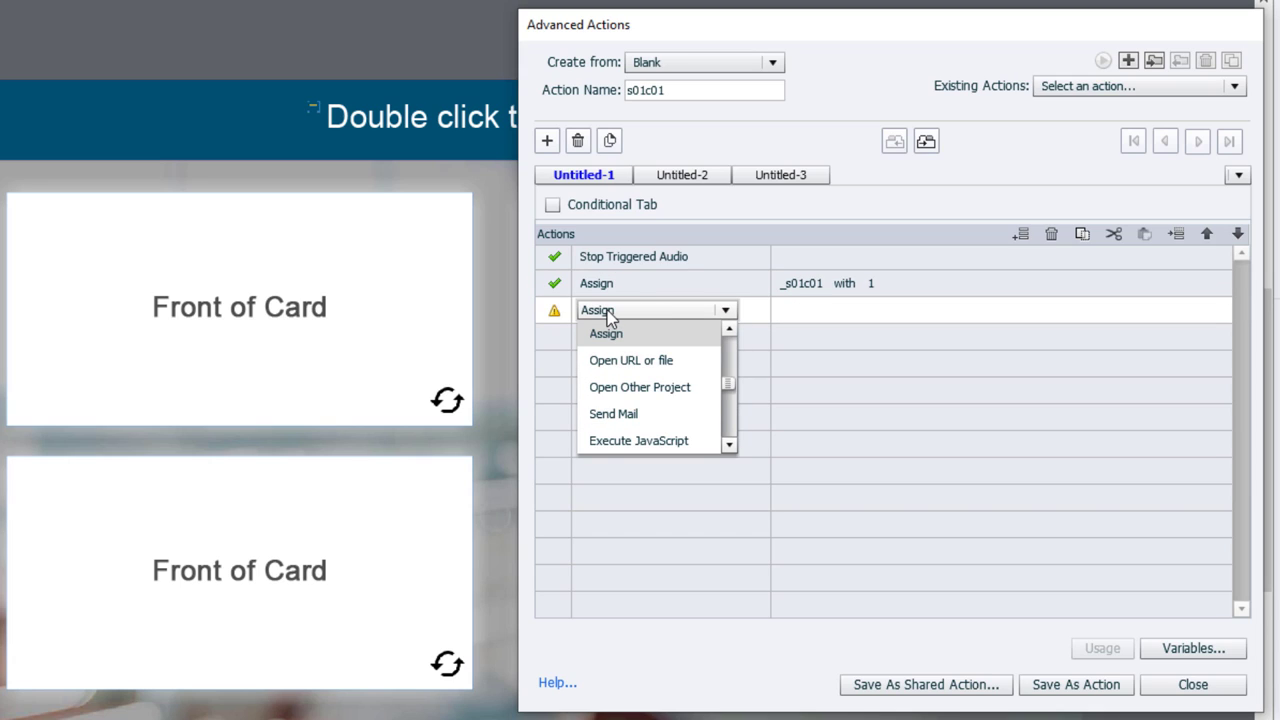
pyautogui.click(620, 336)
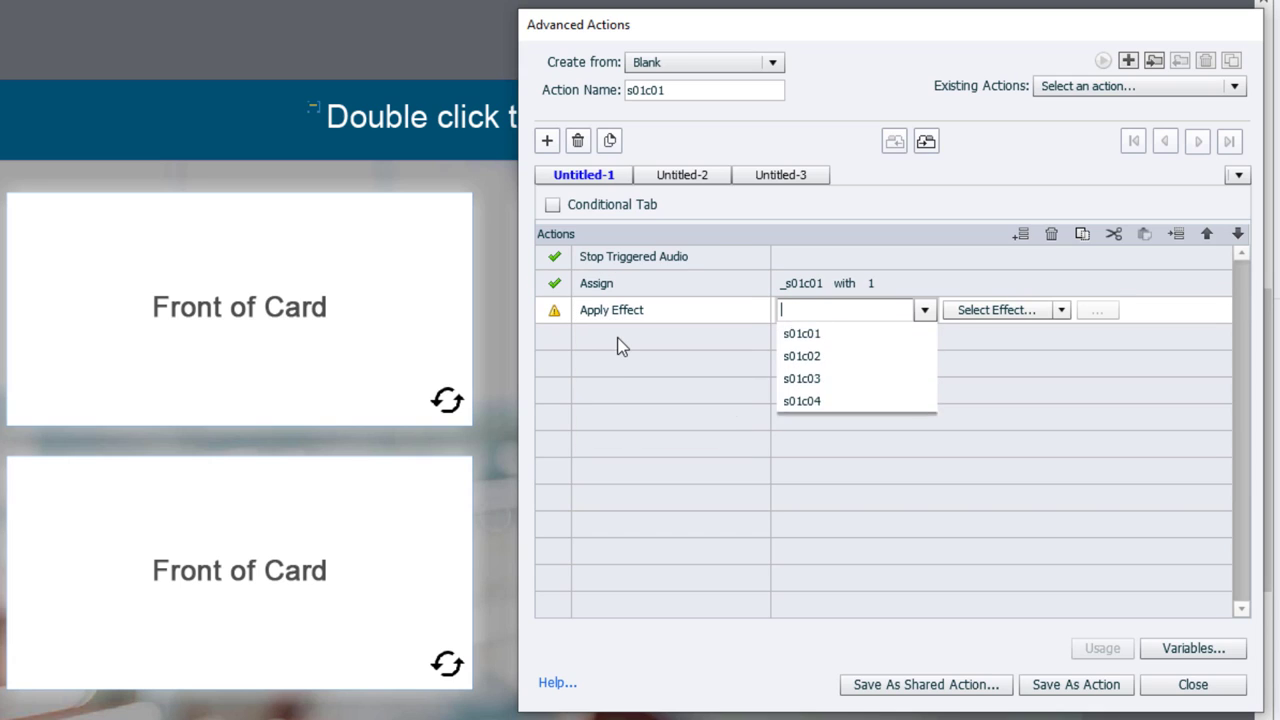
pyautogui.click(808, 362)
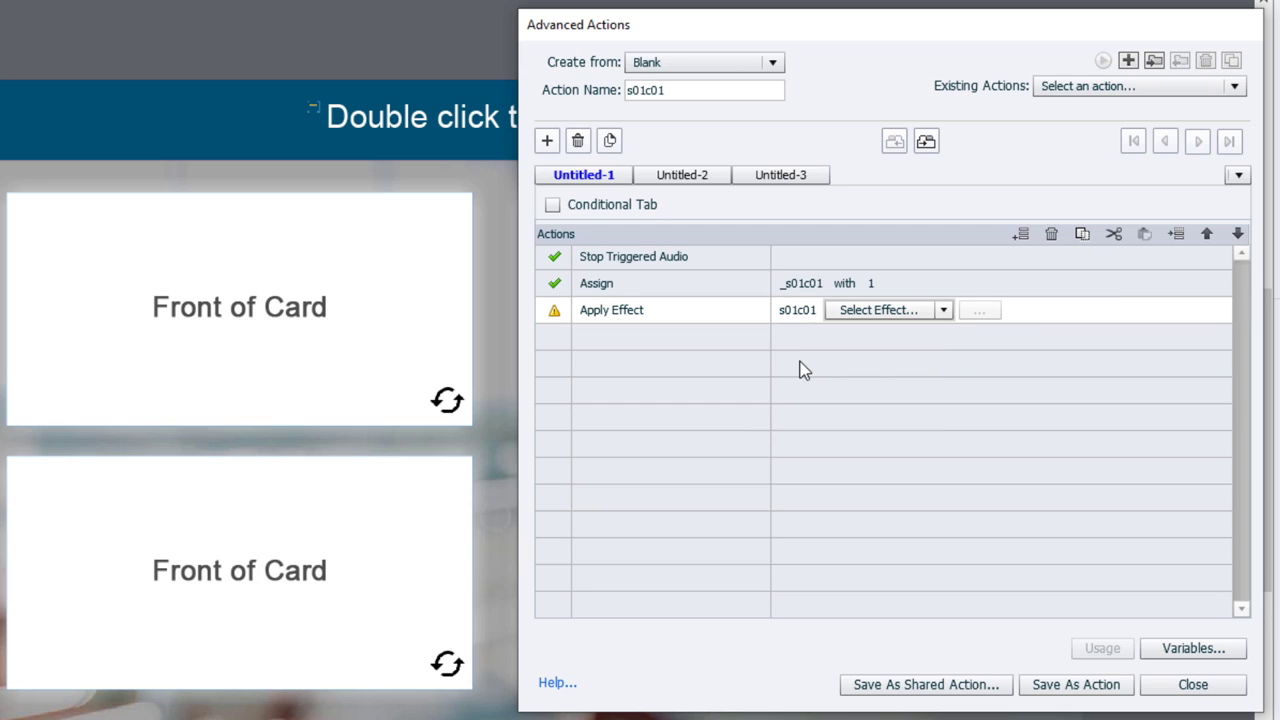
pyautogui.click(943, 310)
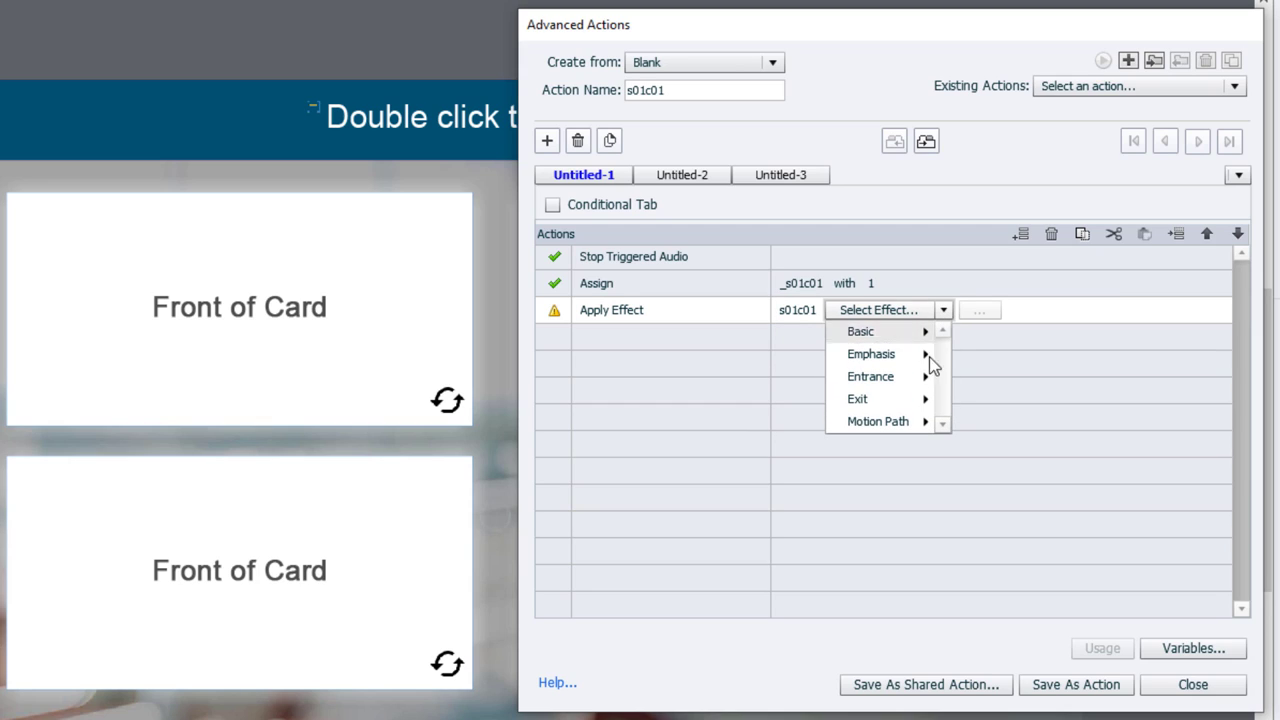
pyautogui.moveTo(893, 400)
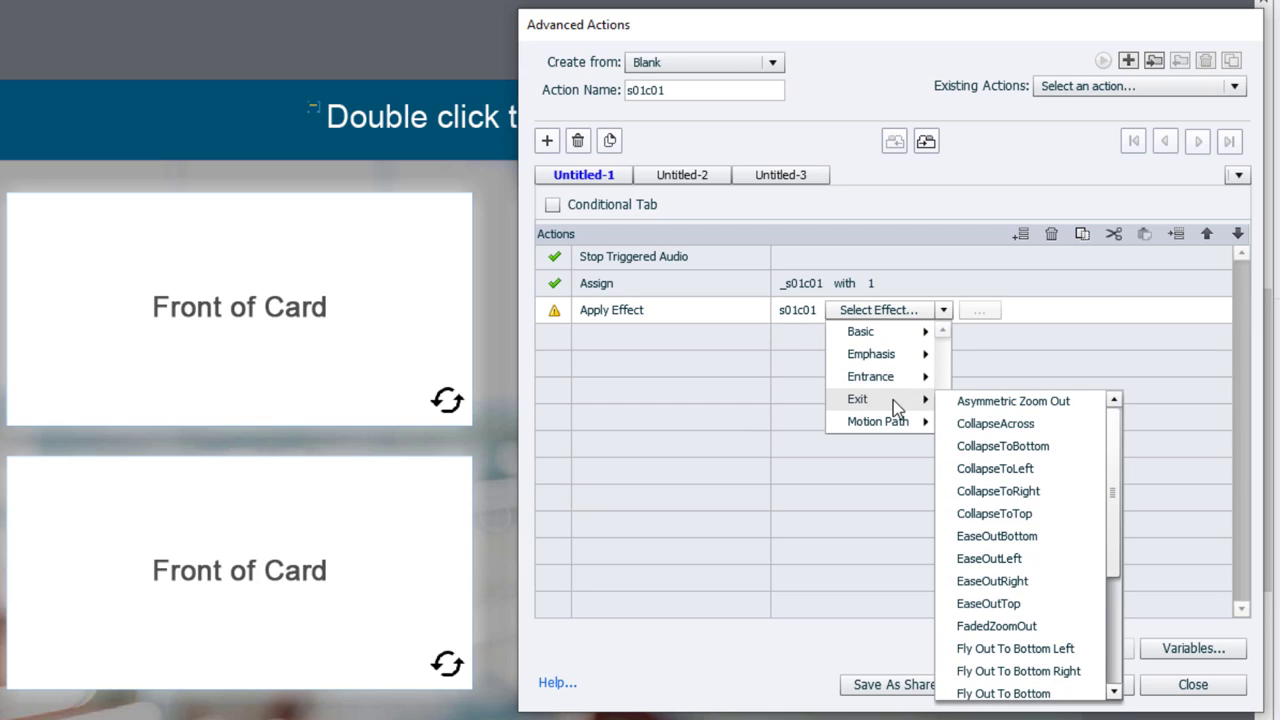
pyautogui.click(988, 424)
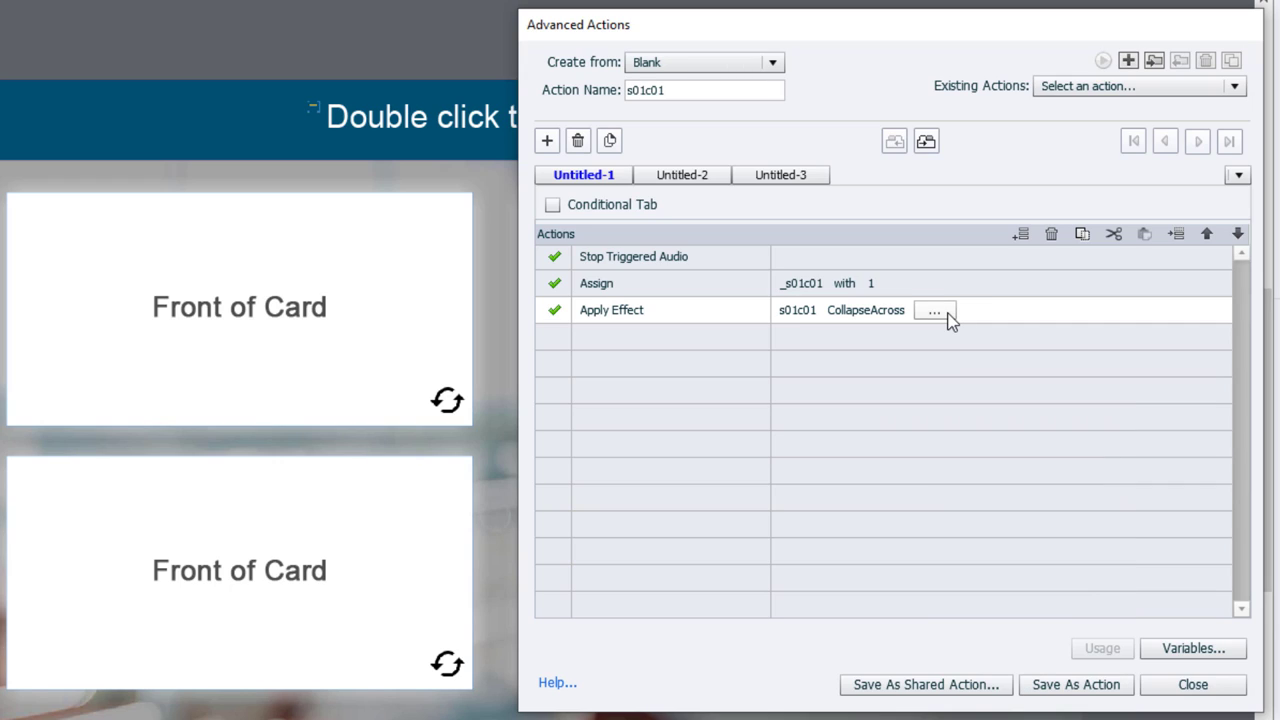
# - Set the CollapseAcross effect duration to 0.3 seconds with 100% ease
pyautogui.click(934, 312)
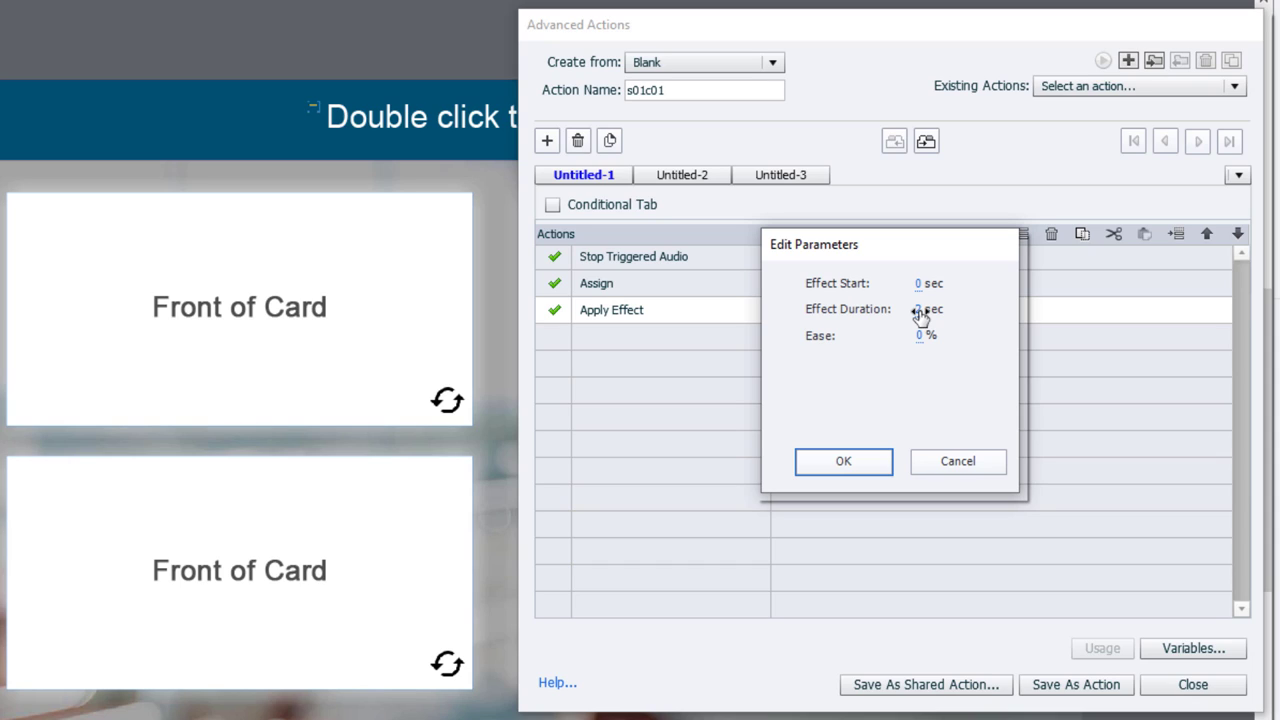
pyautogui.click(920, 312)
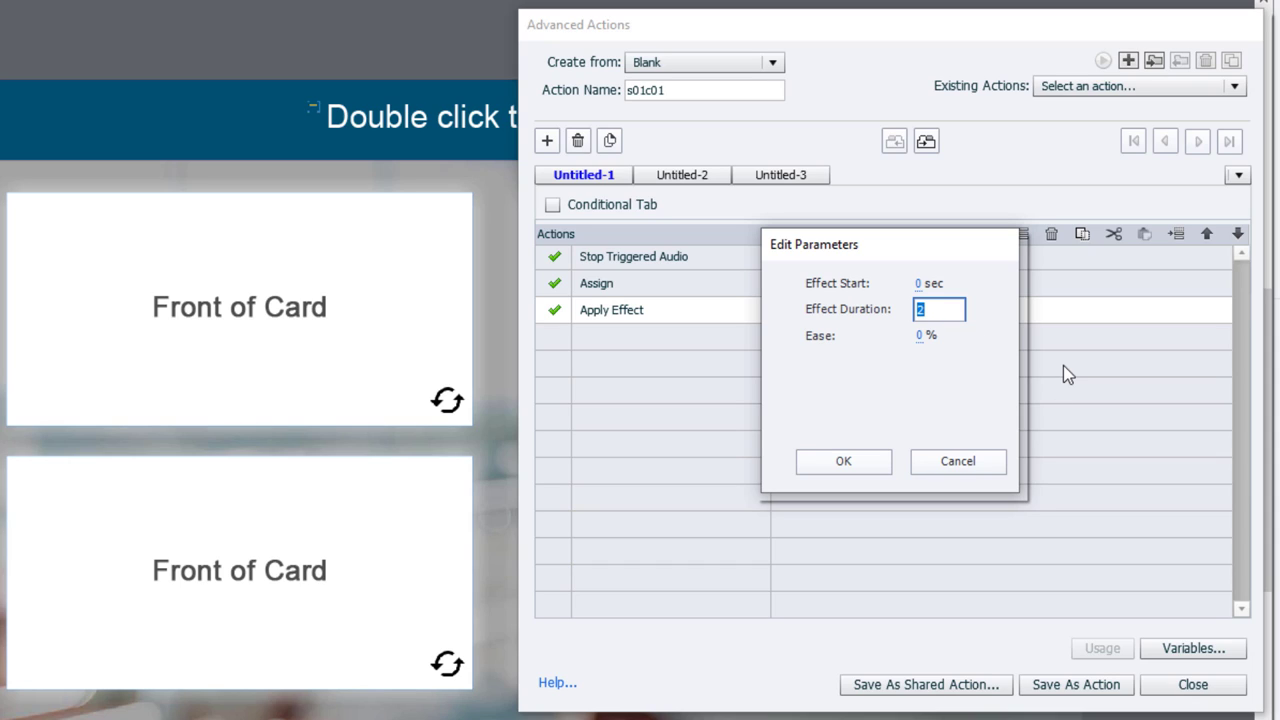
pyautogui.write('0.3')
pyautogui.press('Return')
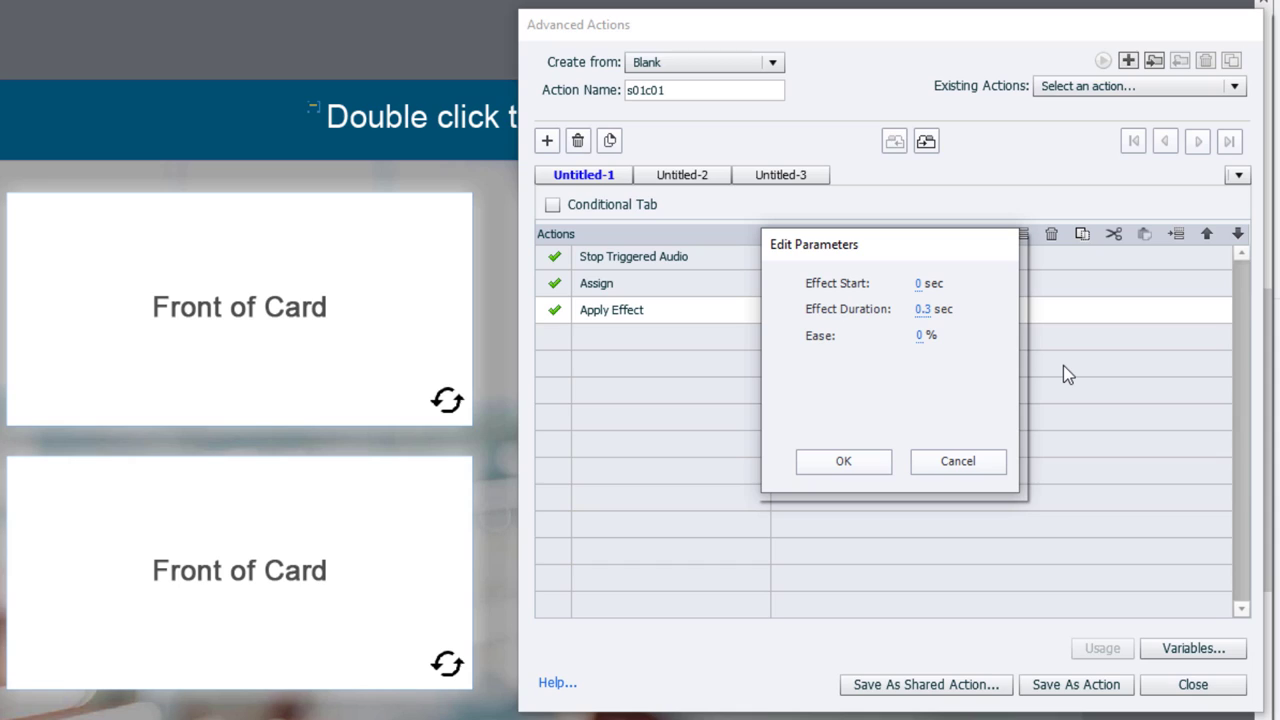
pyautogui.moveTo(922, 336); pyautogui.dragTo(929, 186)
pyautogui.click(843, 462)
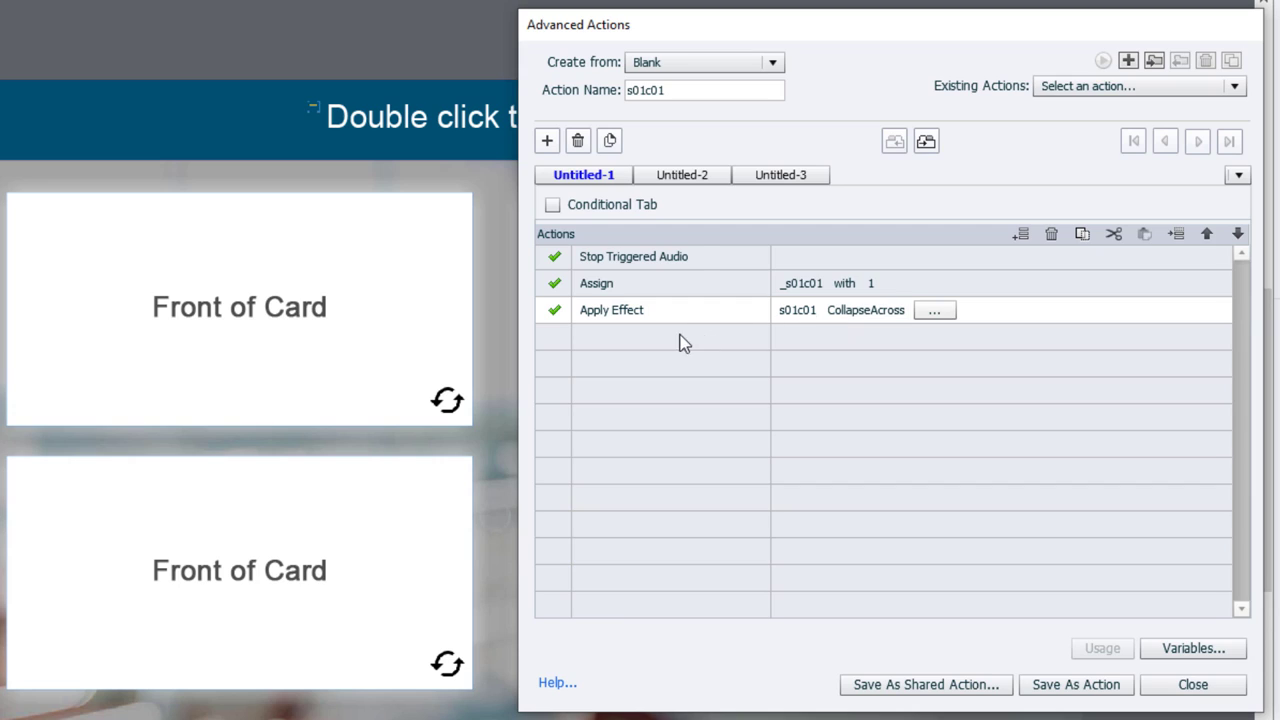
# - Add a Delay Next Actions By row with a literal .3-second delay
pyautogui.doubleClick(600, 352)
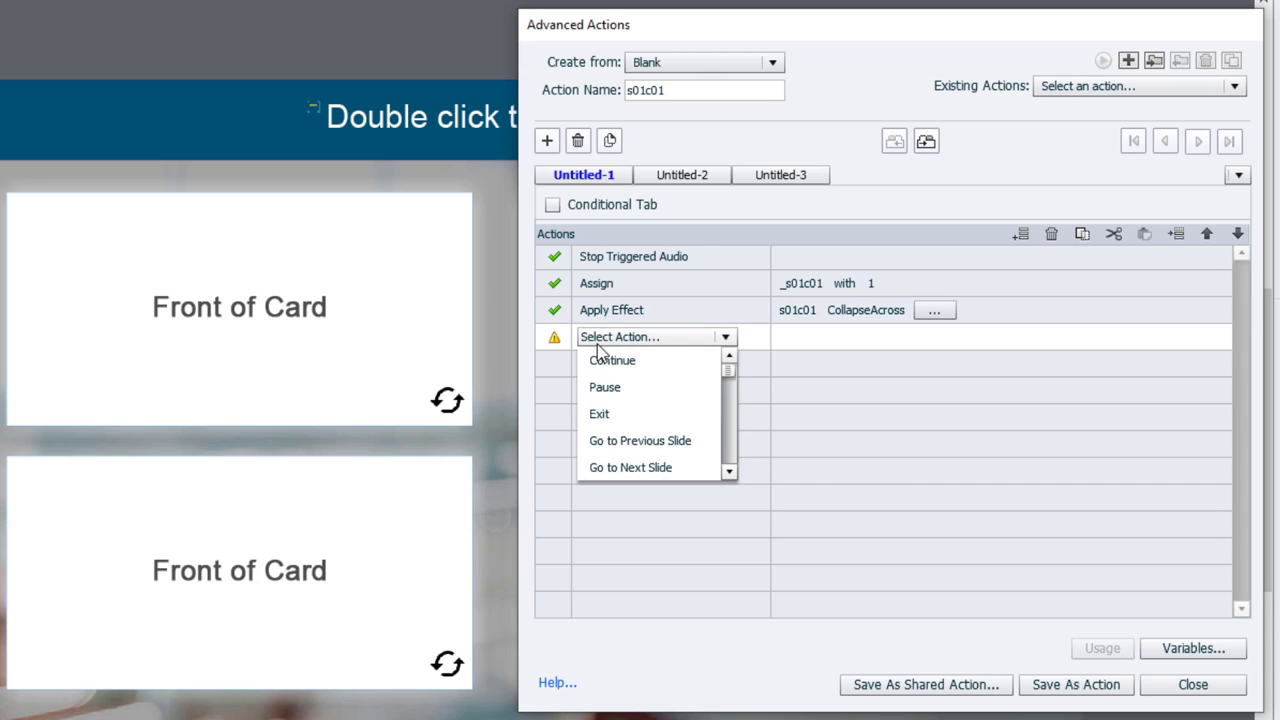
pyautogui.press('d')
pyautogui.press('d')
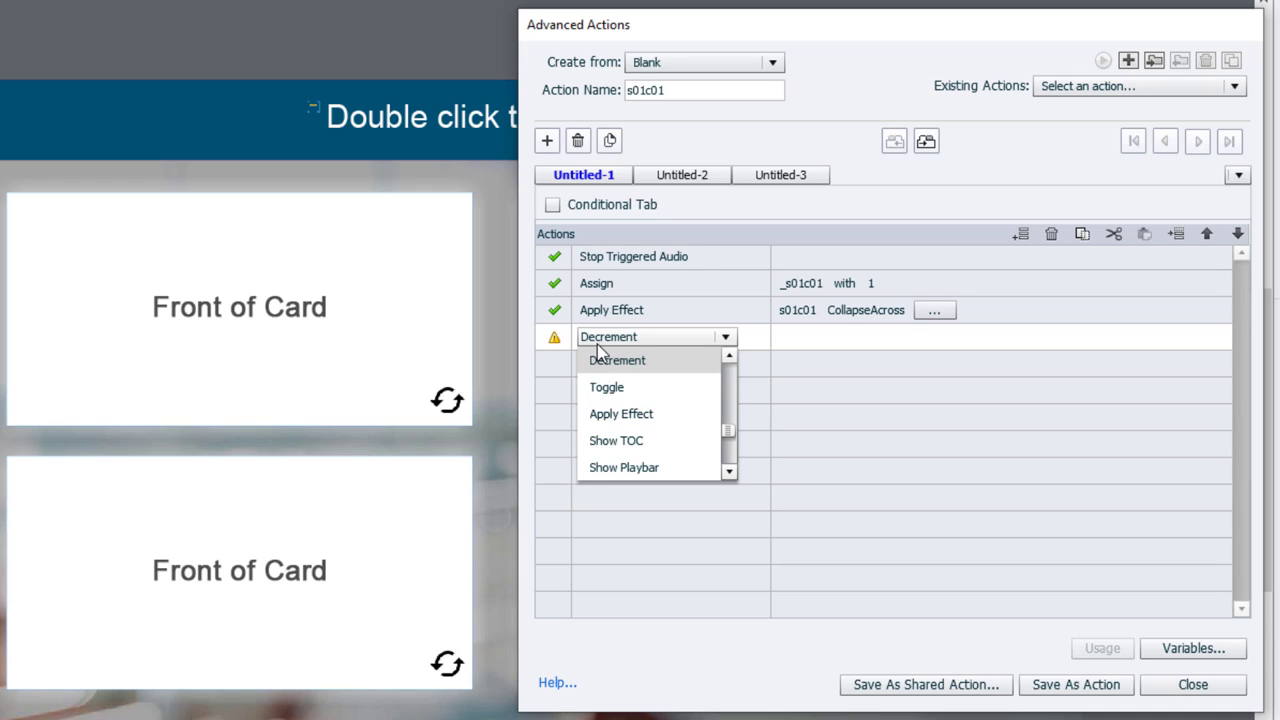
pyautogui.press('d')
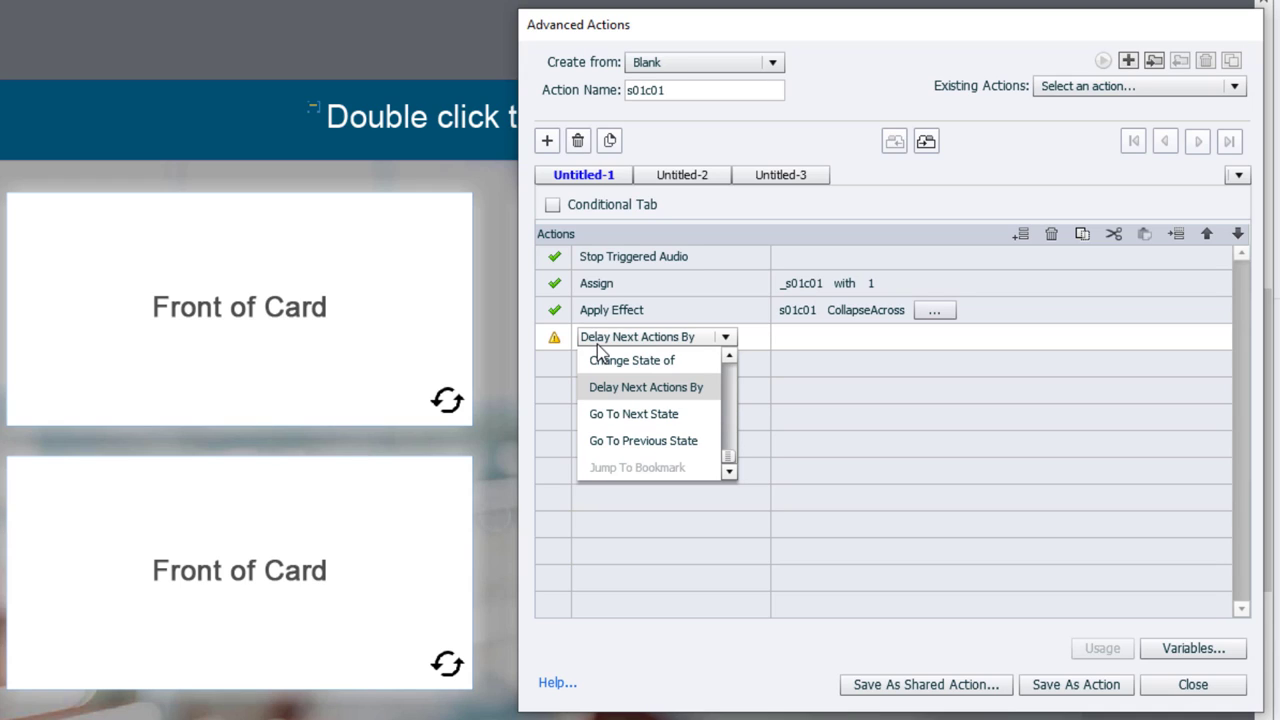
pyautogui.click(640, 386)
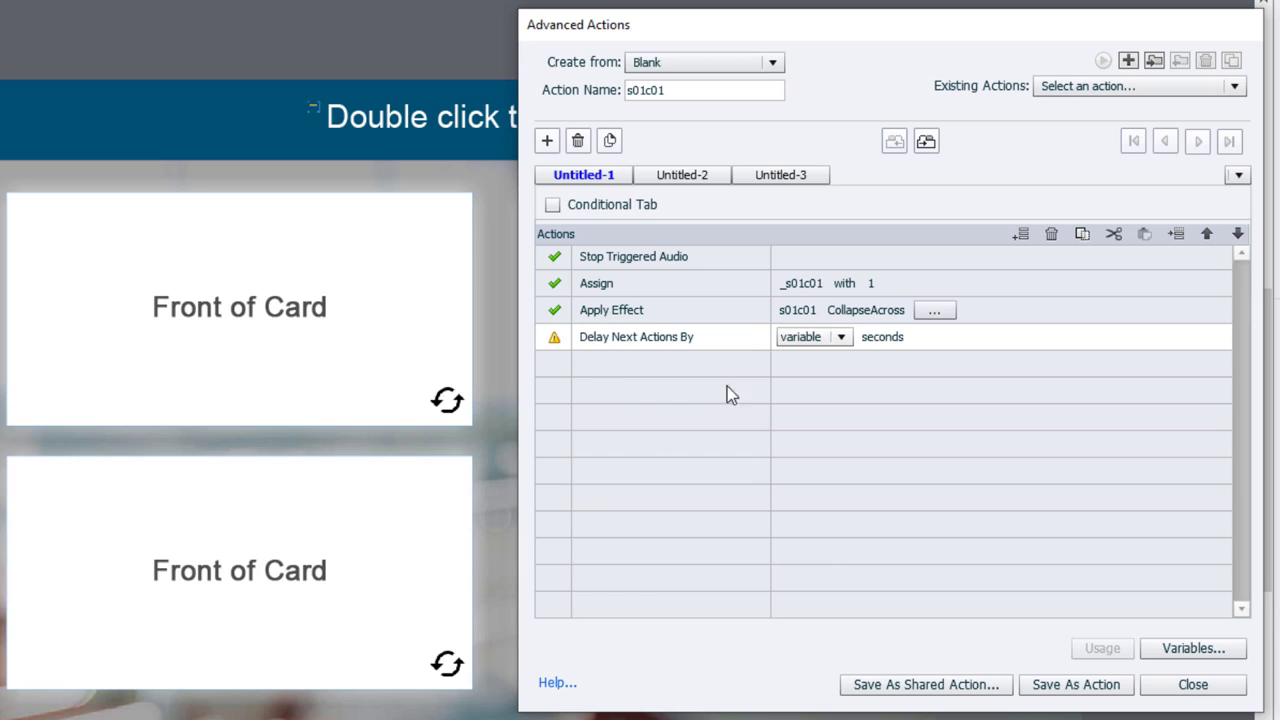
pyautogui.click(841, 337)
pyautogui.click(825, 380)
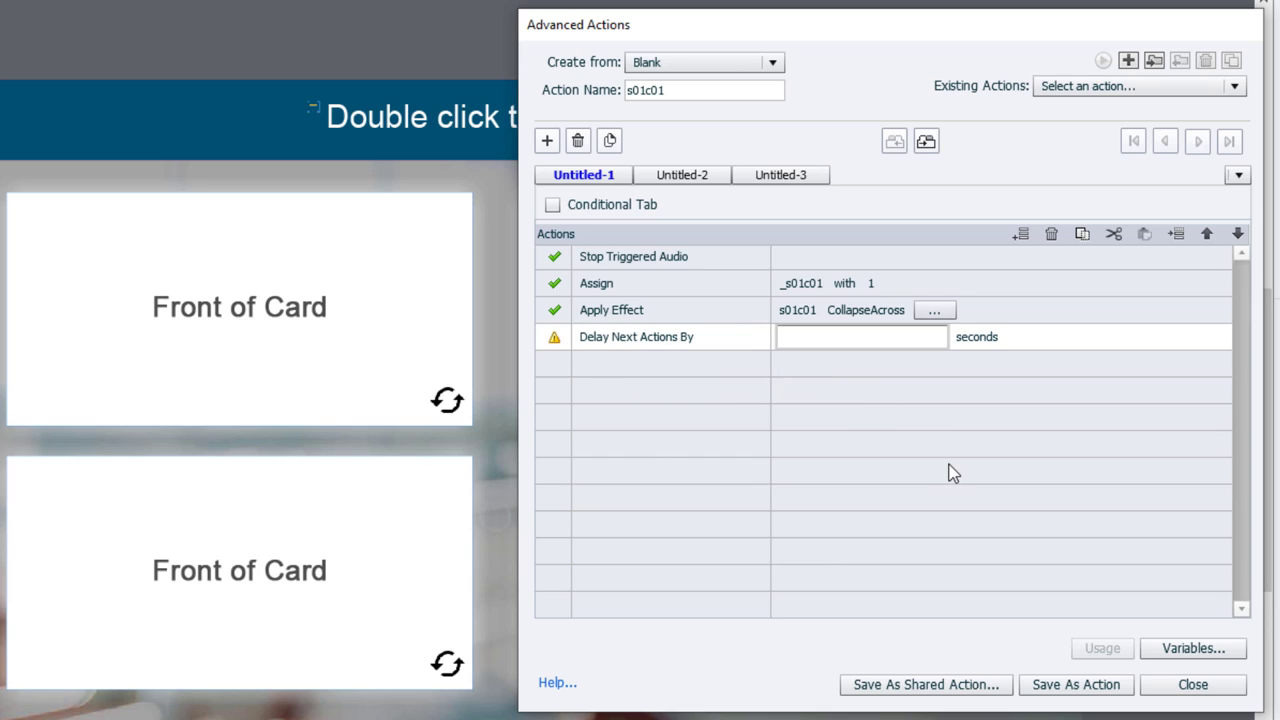
pyautogui.write('.3')
pyautogui.press('Return')
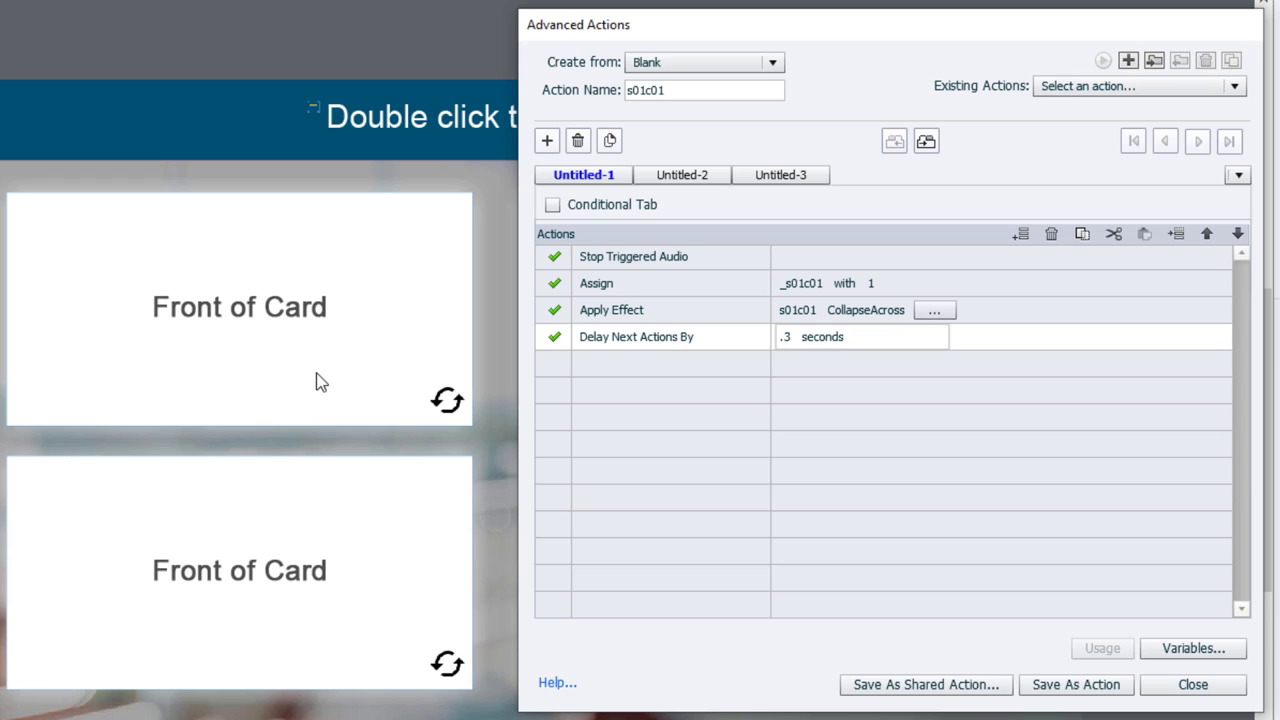
pyautogui.doubleClick(590, 370)
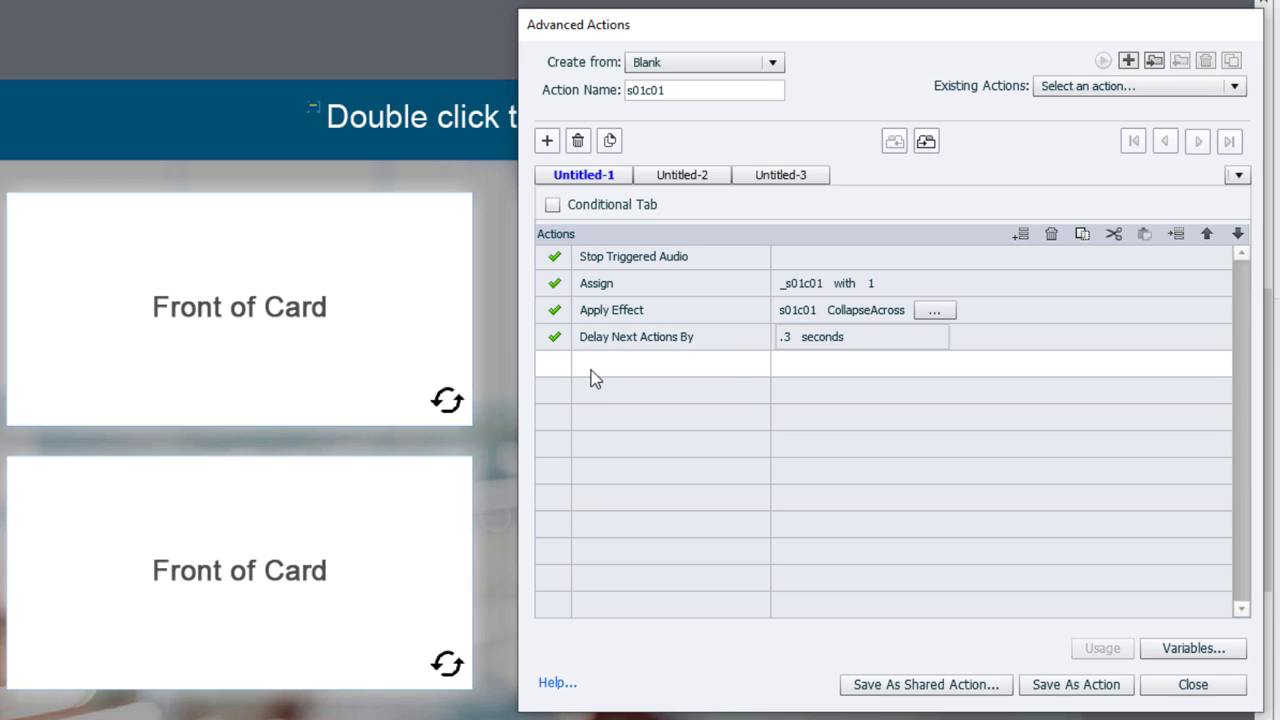
# - Add a Go To Next State action targeting the s01c01 card
pyautogui.press('g')
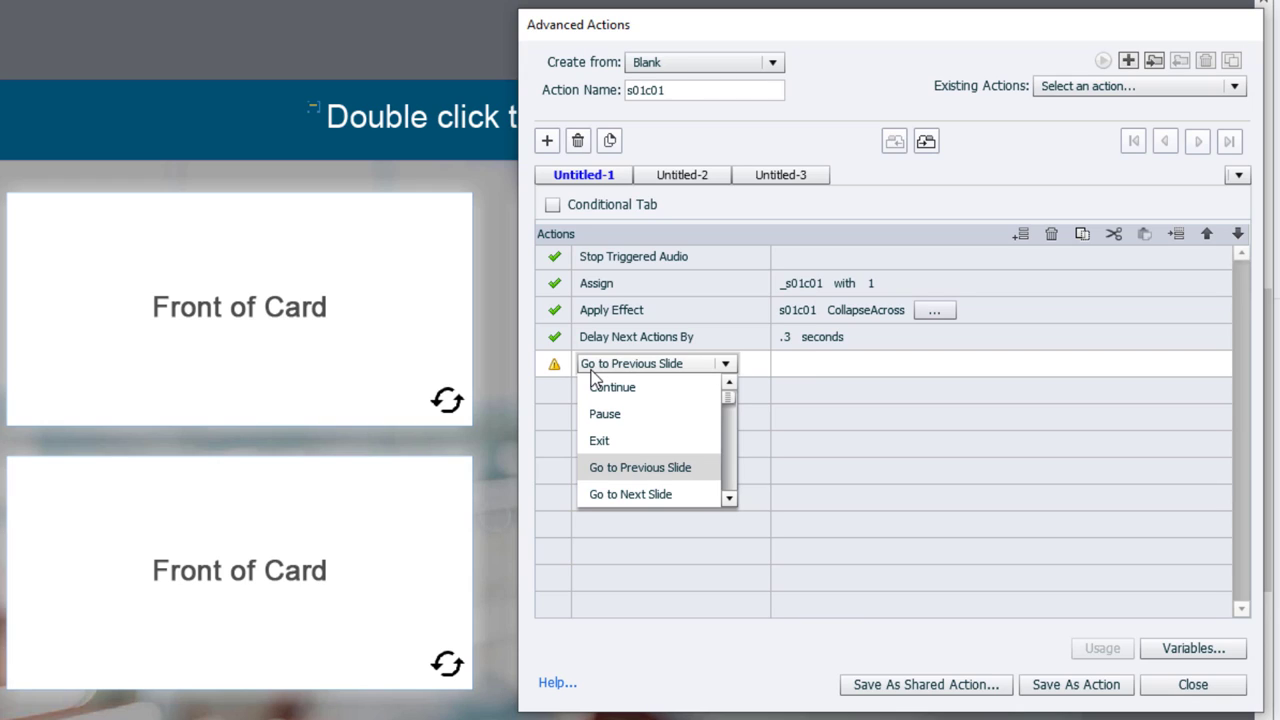
pyautogui.press('g')
pyautogui.press('g')
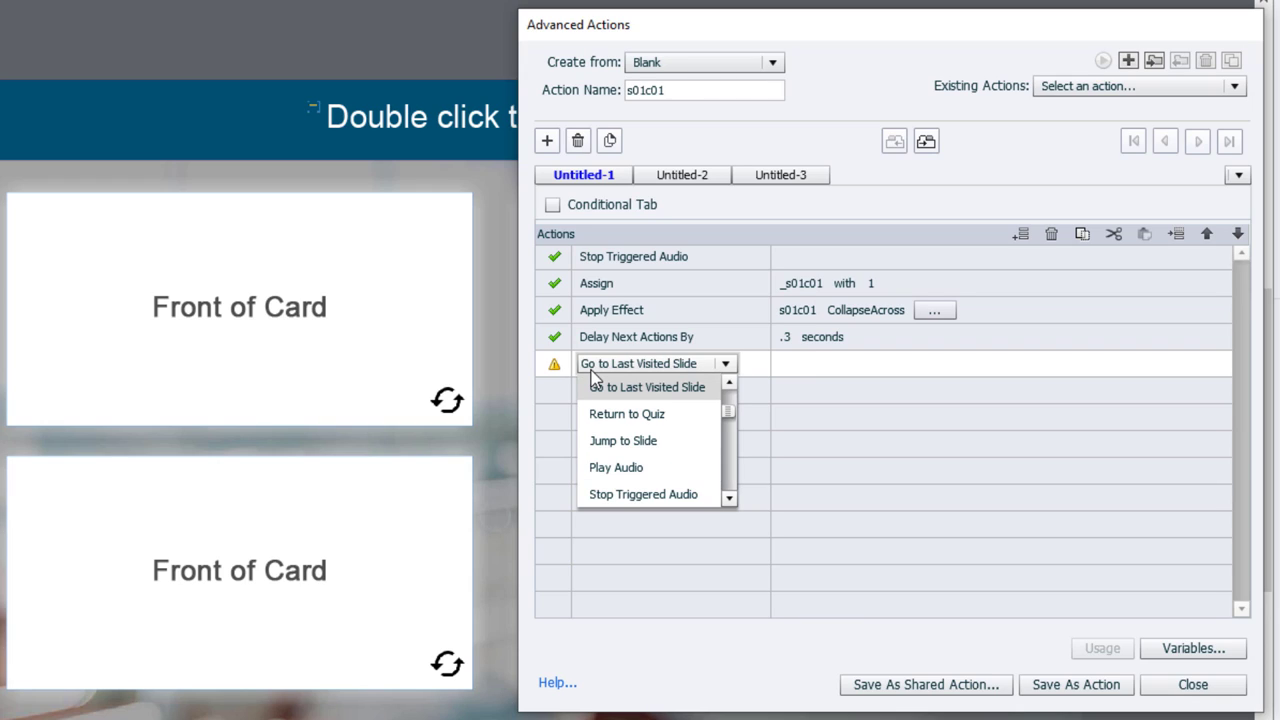
pyautogui.press('g')
pyautogui.click(657, 441)
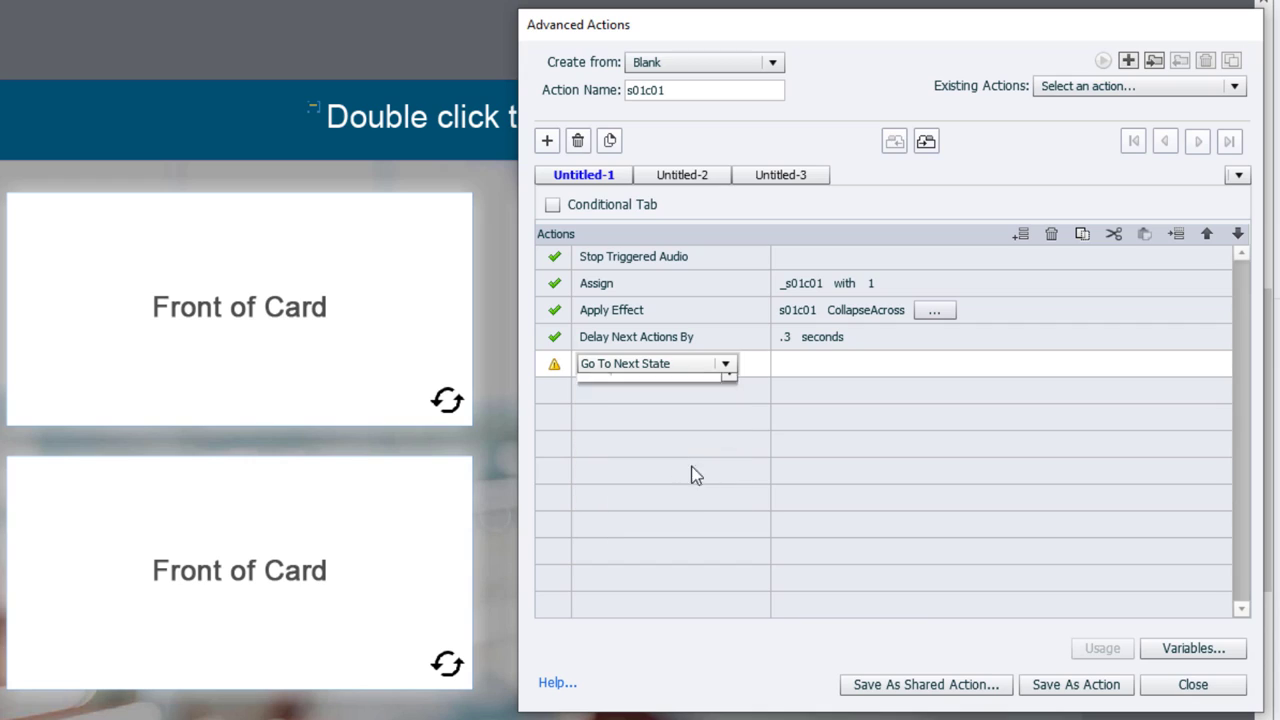
pyautogui.click(855, 363)
pyautogui.click(822, 388)
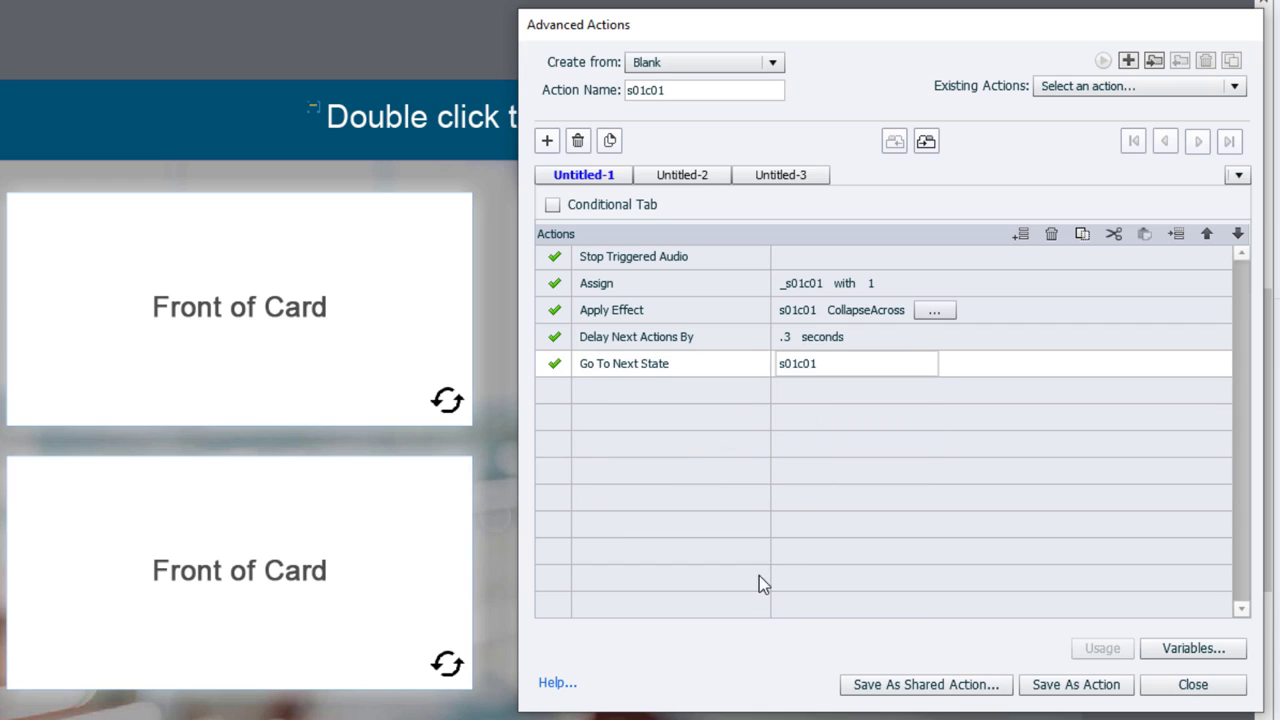
pyautogui.doubleClick(636, 400)
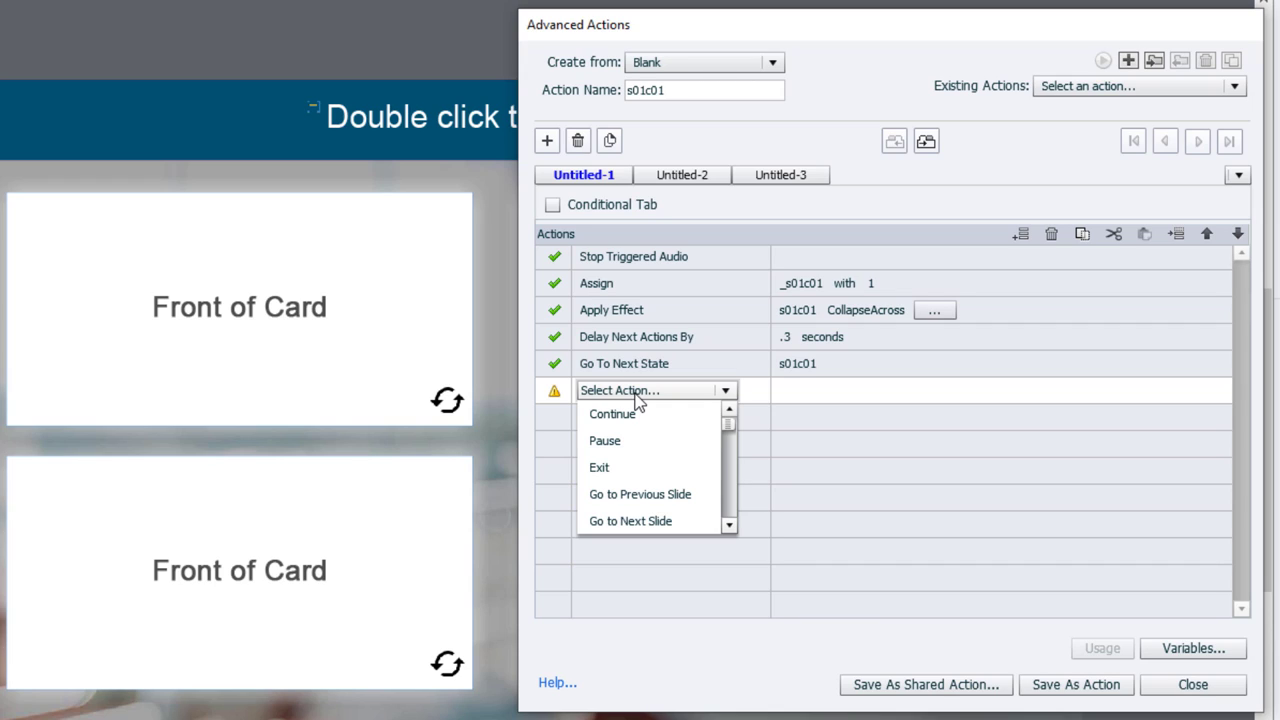
# - Add an Apply Effect row giving s01c01 the StretchAcross entrance effect
pyautogui.press('a')
pyautogui.press('a')
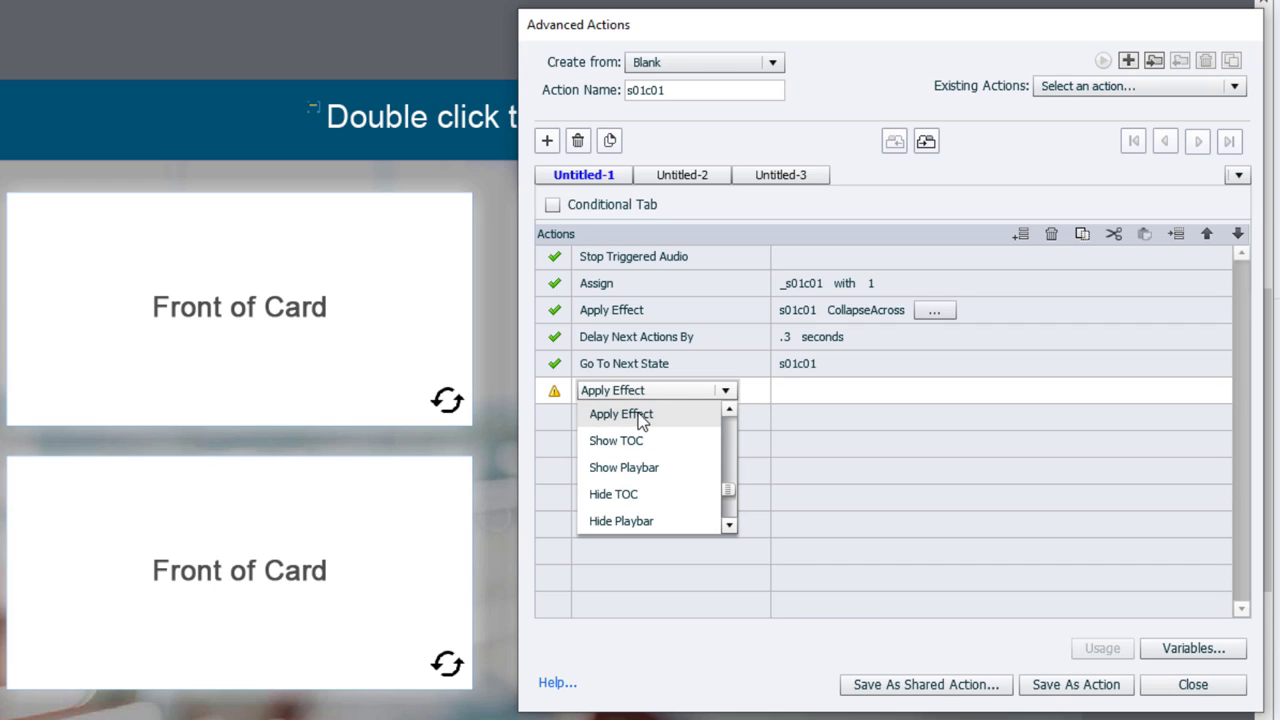
pyautogui.click(638, 413)
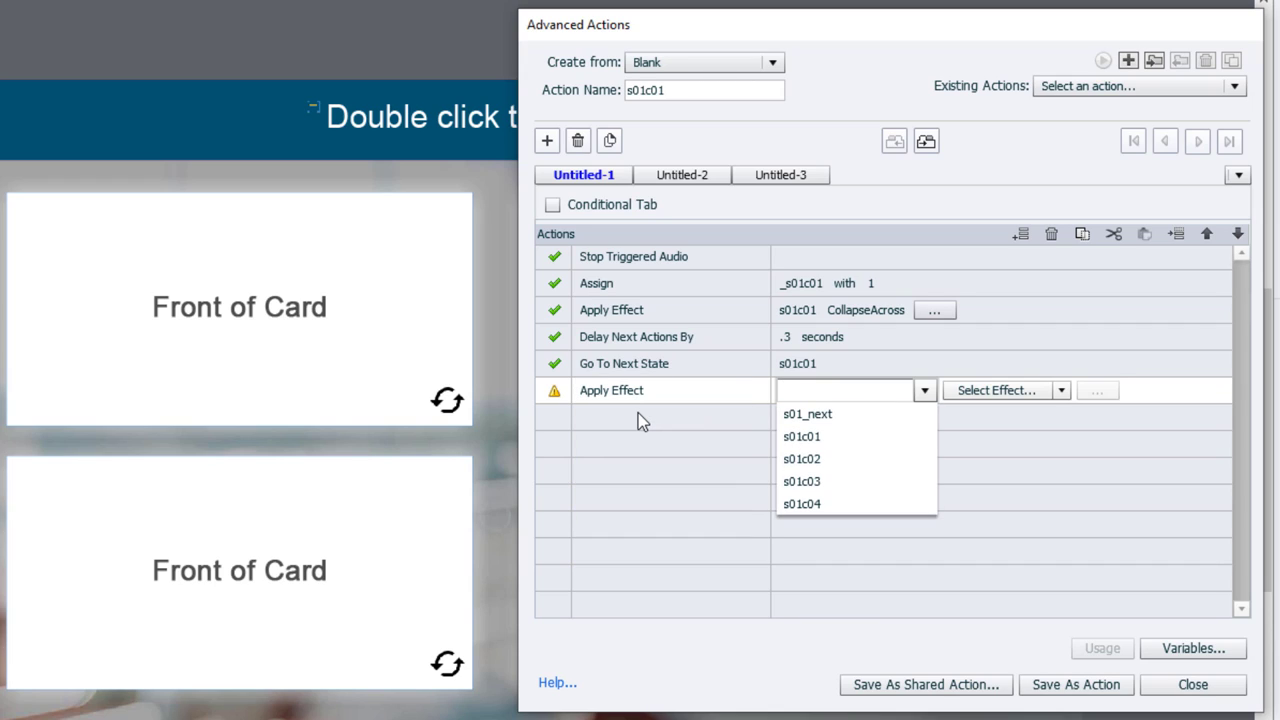
pyautogui.click(800, 440)
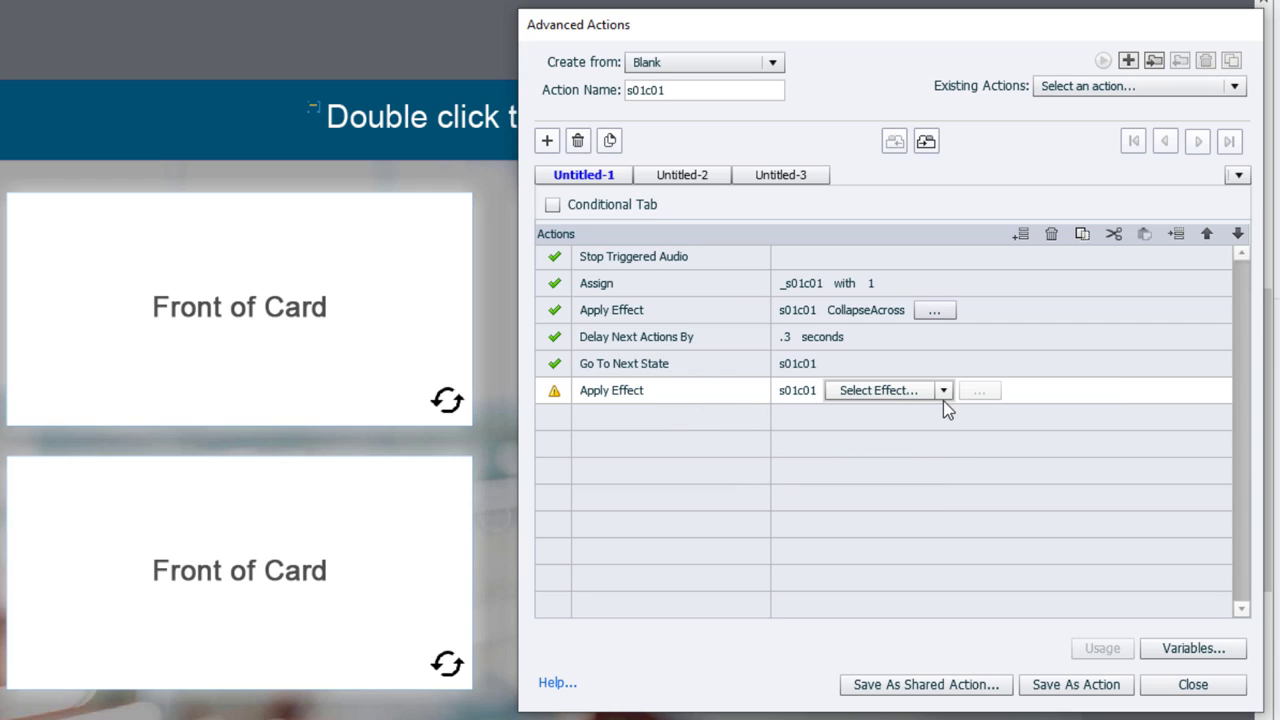
pyautogui.click(944, 392)
pyautogui.moveTo(903, 469)
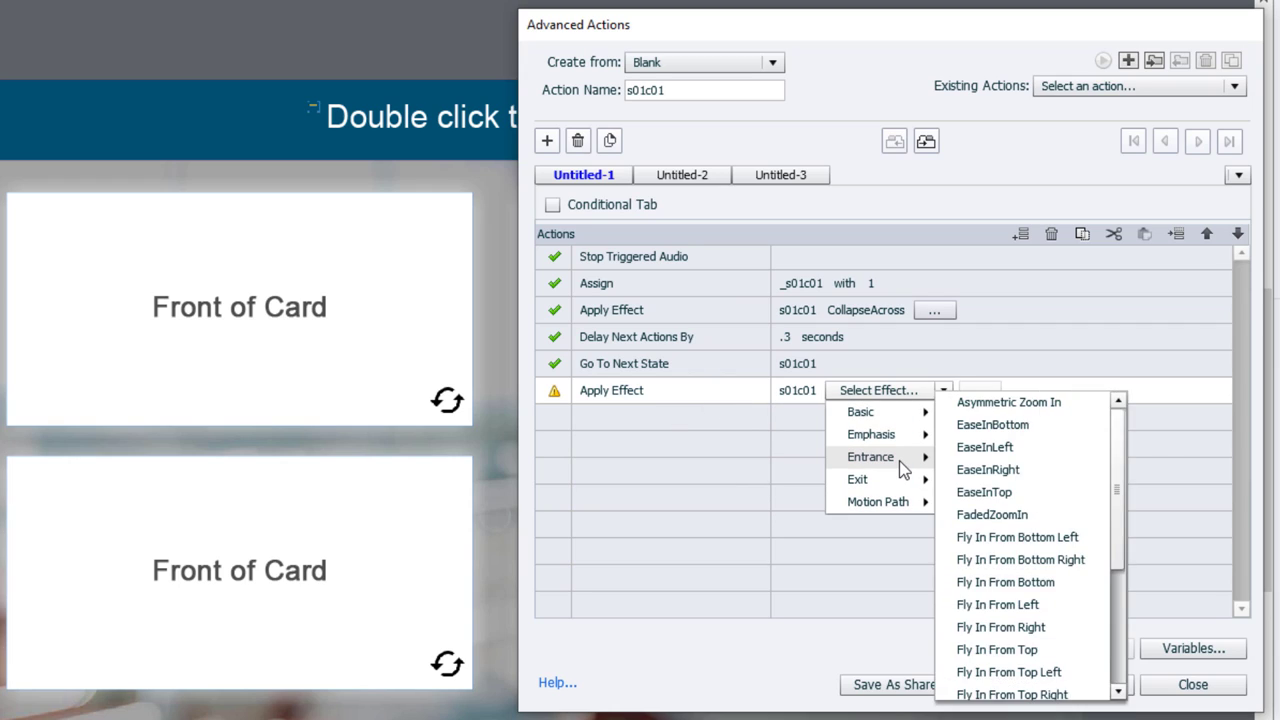
pyautogui.click(1025, 566)
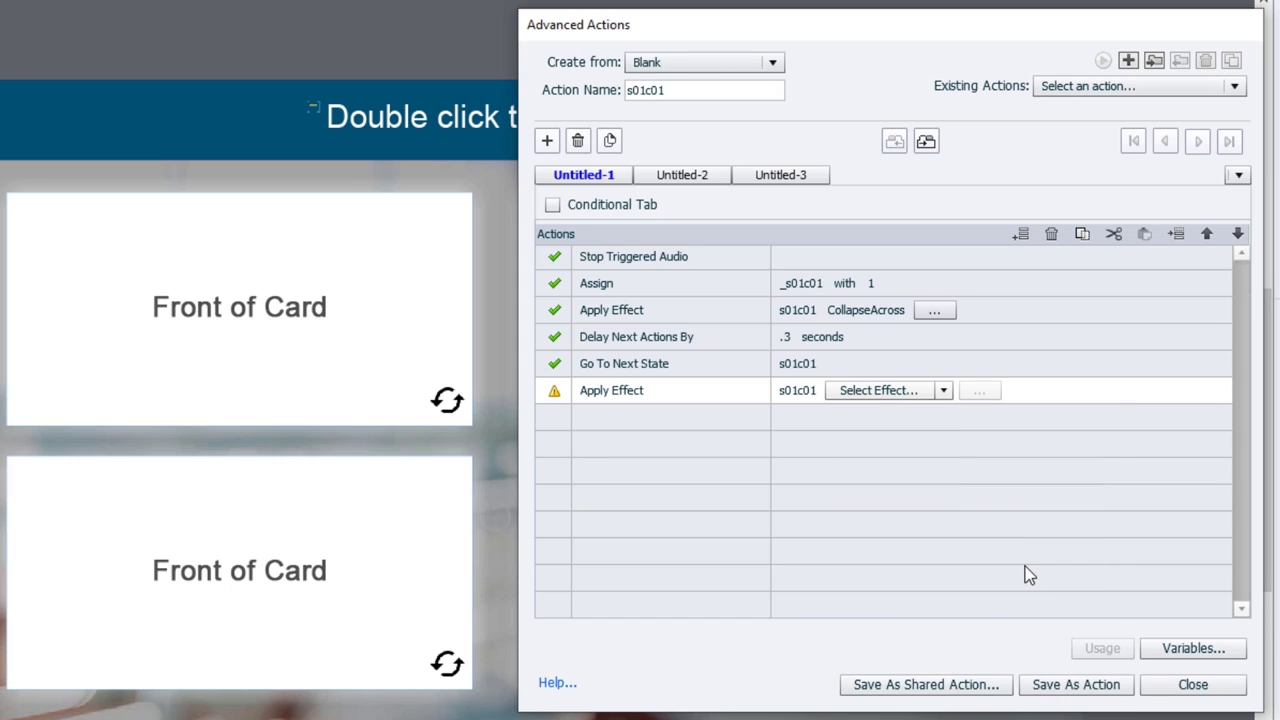
pyautogui.click(943, 392)
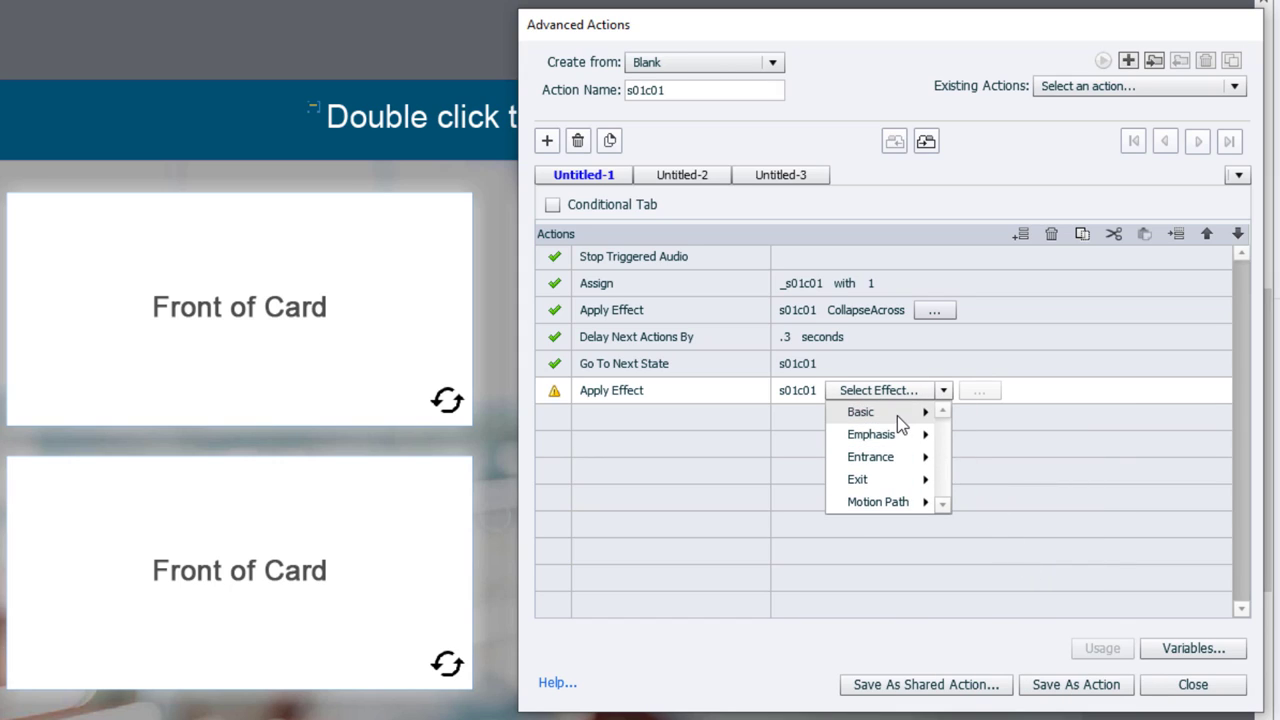
pyautogui.moveTo(894, 458)
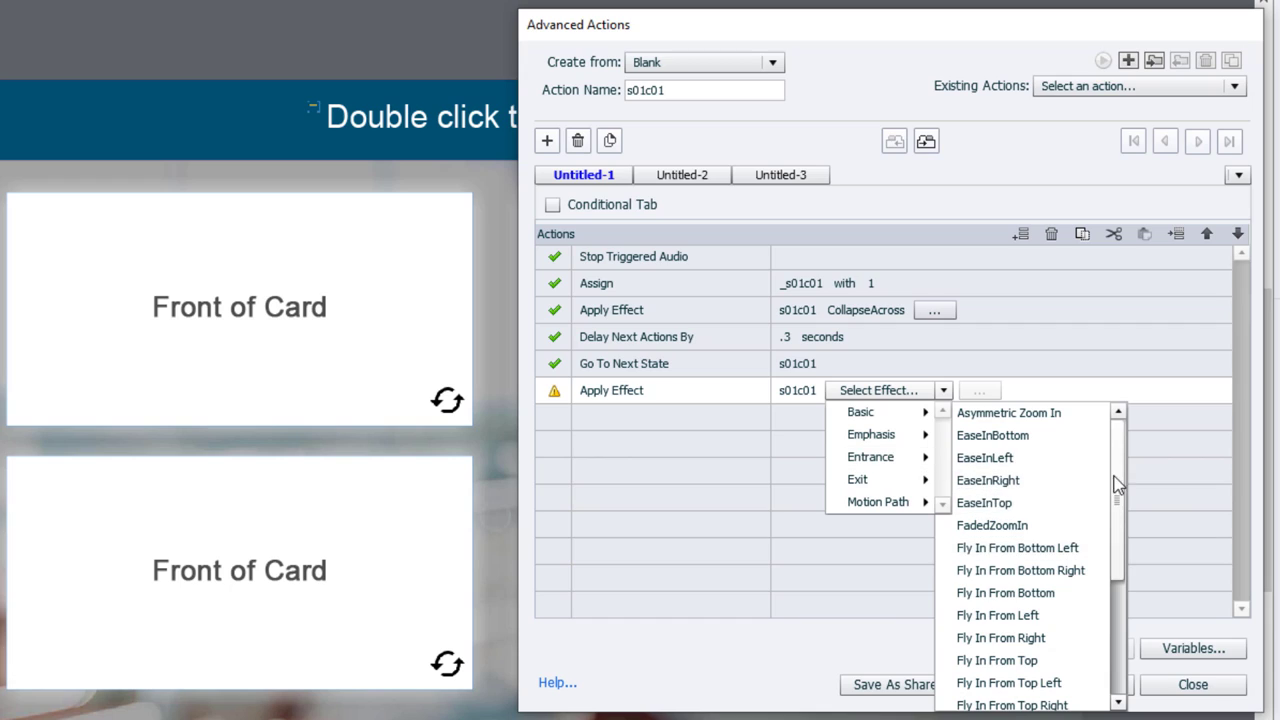
pyautogui.moveTo(1121, 467); pyautogui.dragTo(1120, 578)
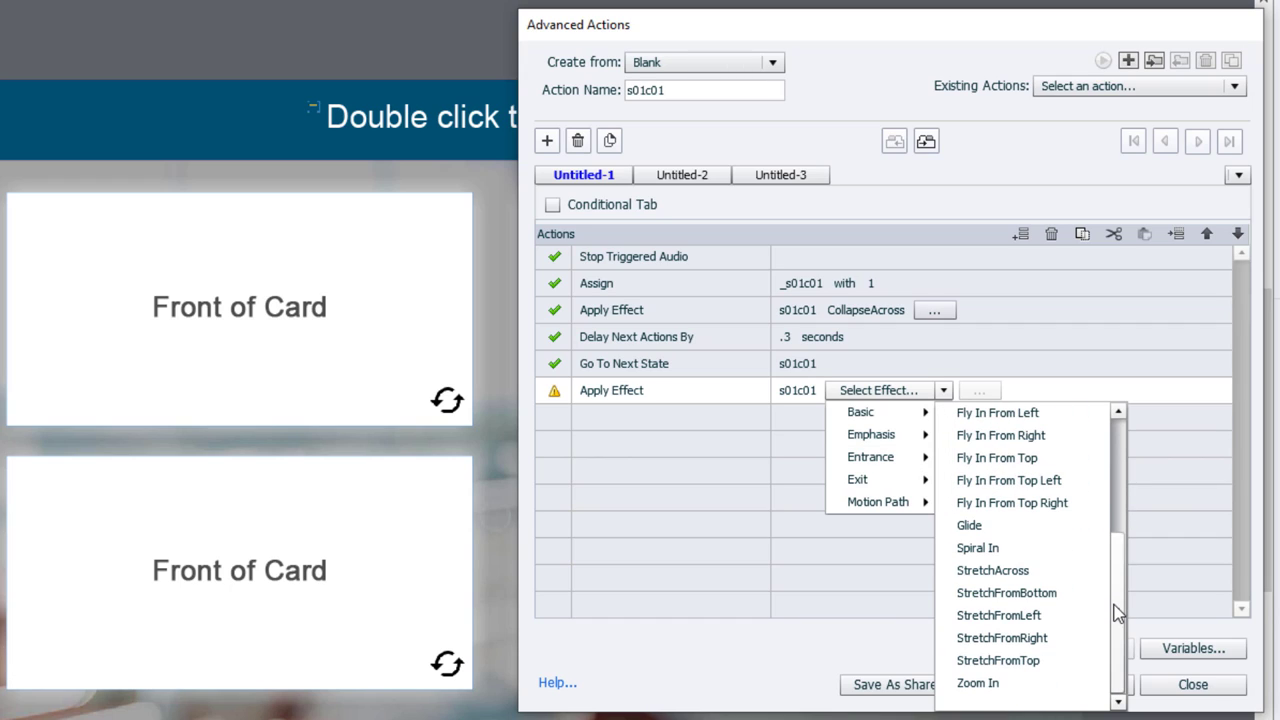
pyautogui.click(1022, 575)
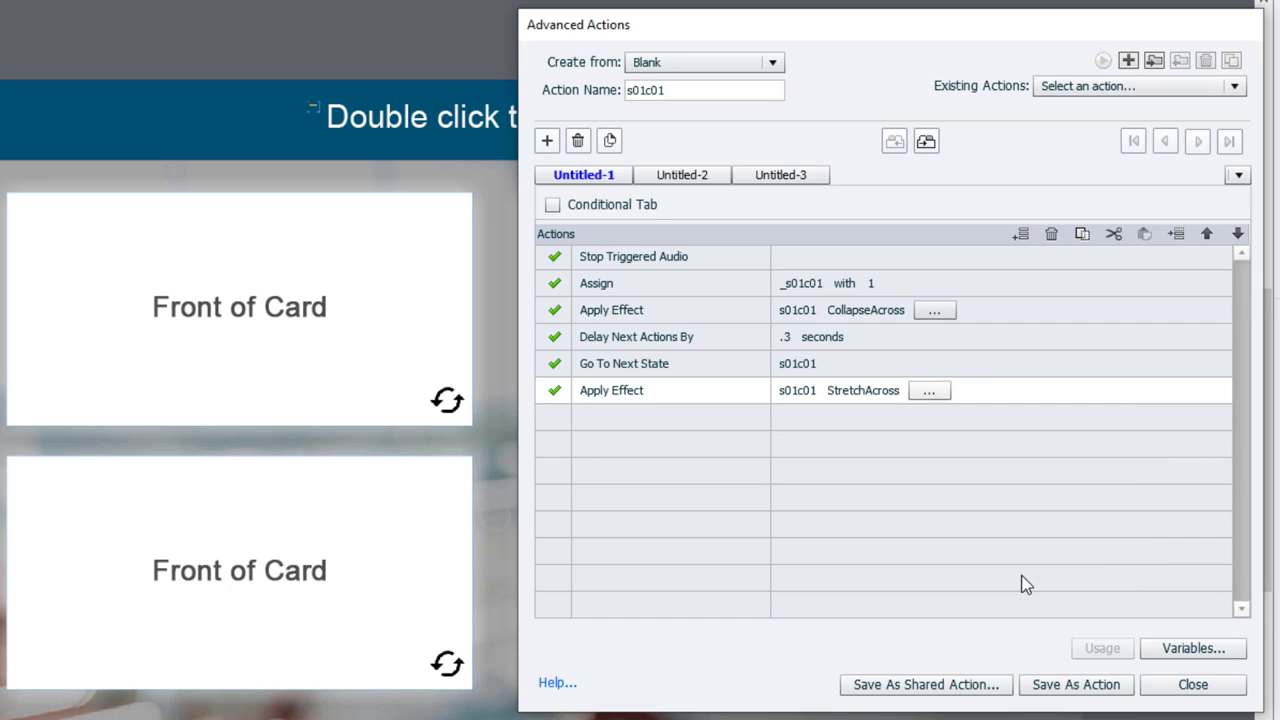
# - Set the StretchAcross effect to 0.3 seconds duration and 100% ease
pyautogui.click(930, 392)
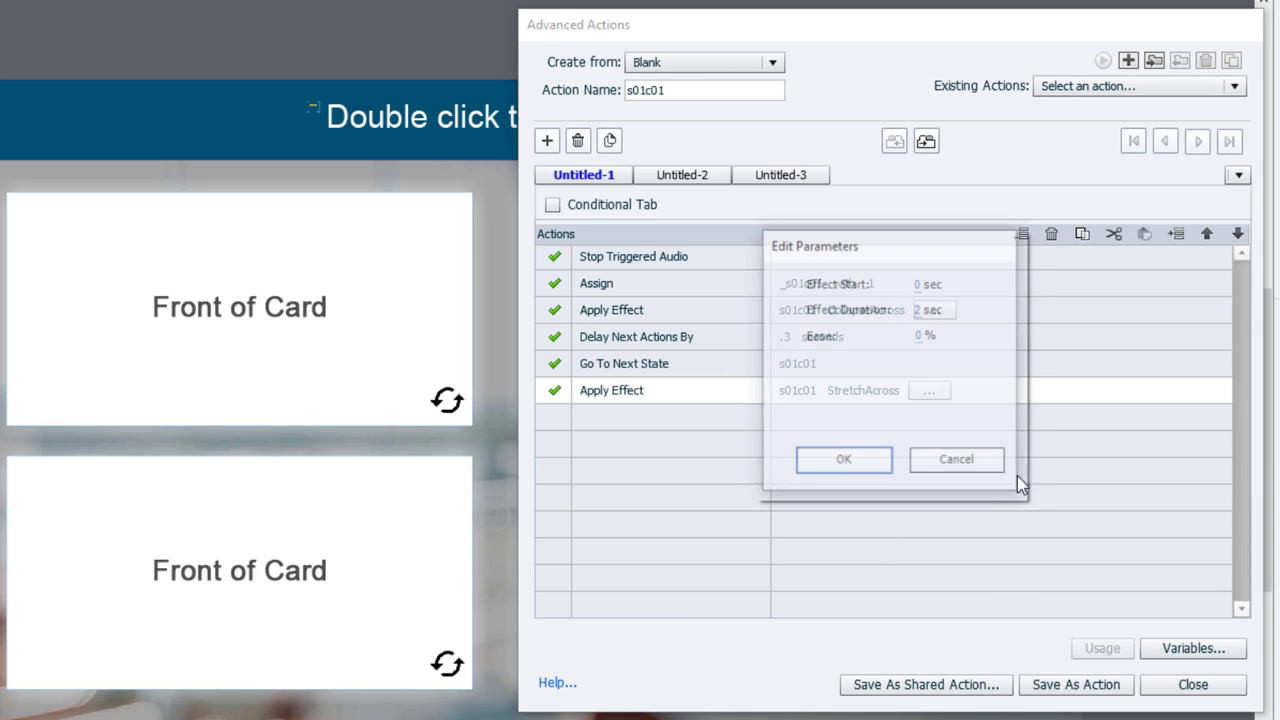
pyautogui.click(930, 314)
pyautogui.write('.3')
pyautogui.press('Return')
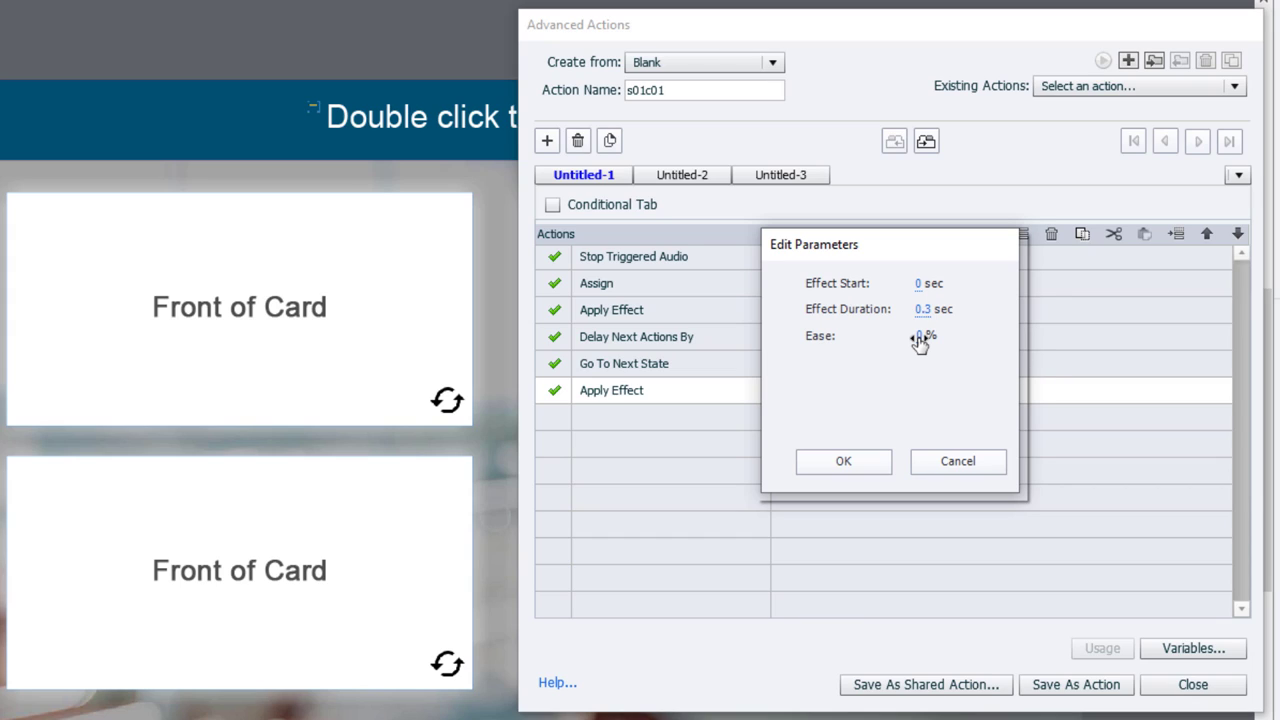
pyautogui.moveTo(920, 342); pyautogui.dragTo(1080, 342)
pyautogui.click(845, 462)
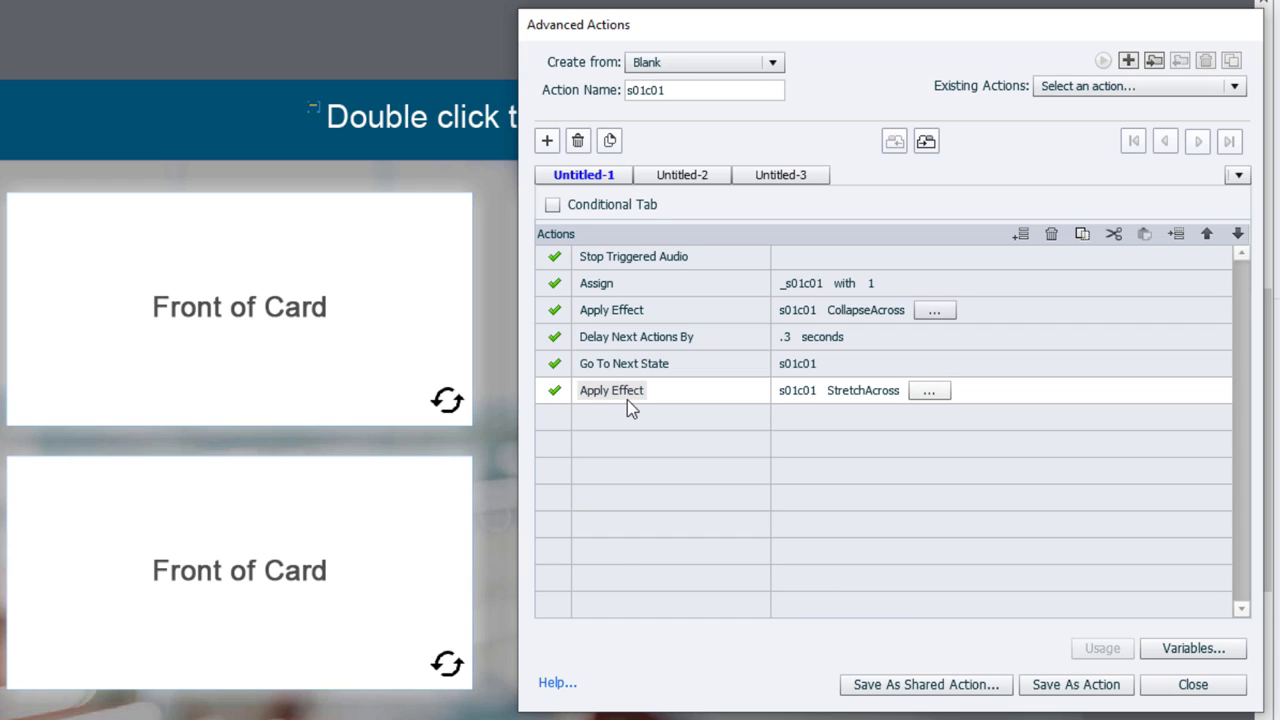
pyautogui.click(620, 431)
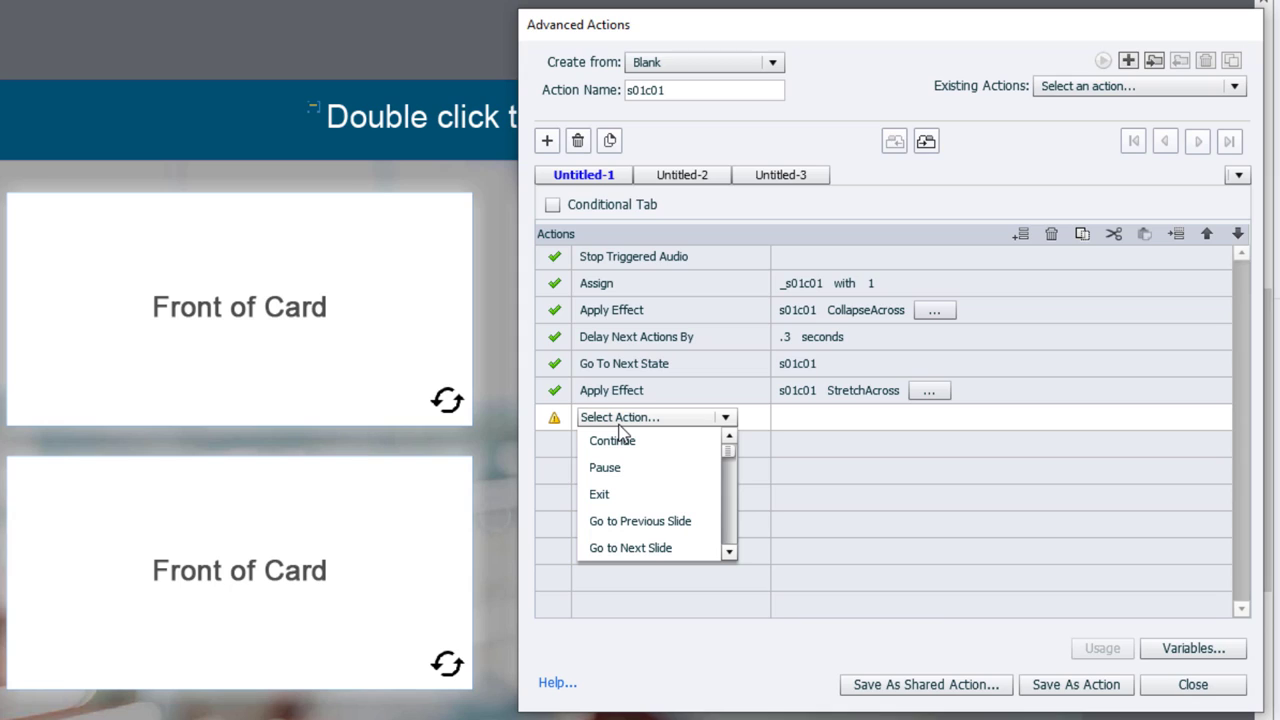
pyautogui.write('pl')
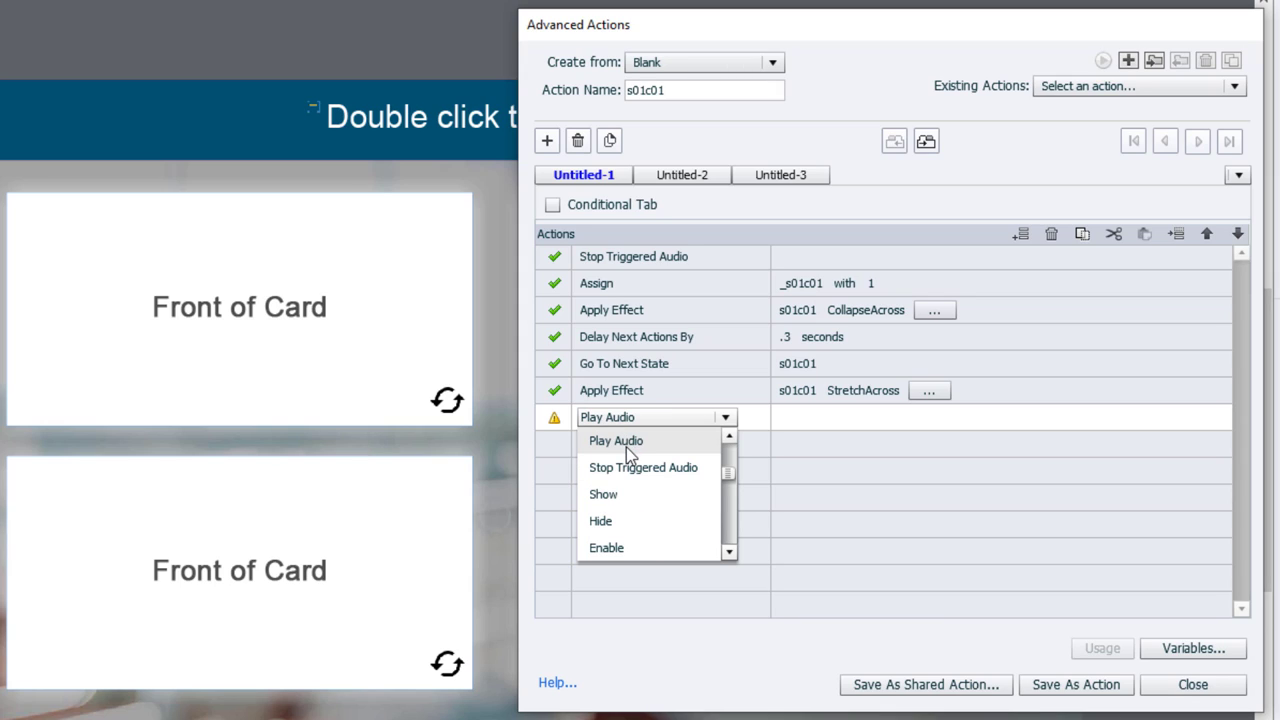
pyautogui.scroll(-1, 626, 447)
pyautogui.press('Return')
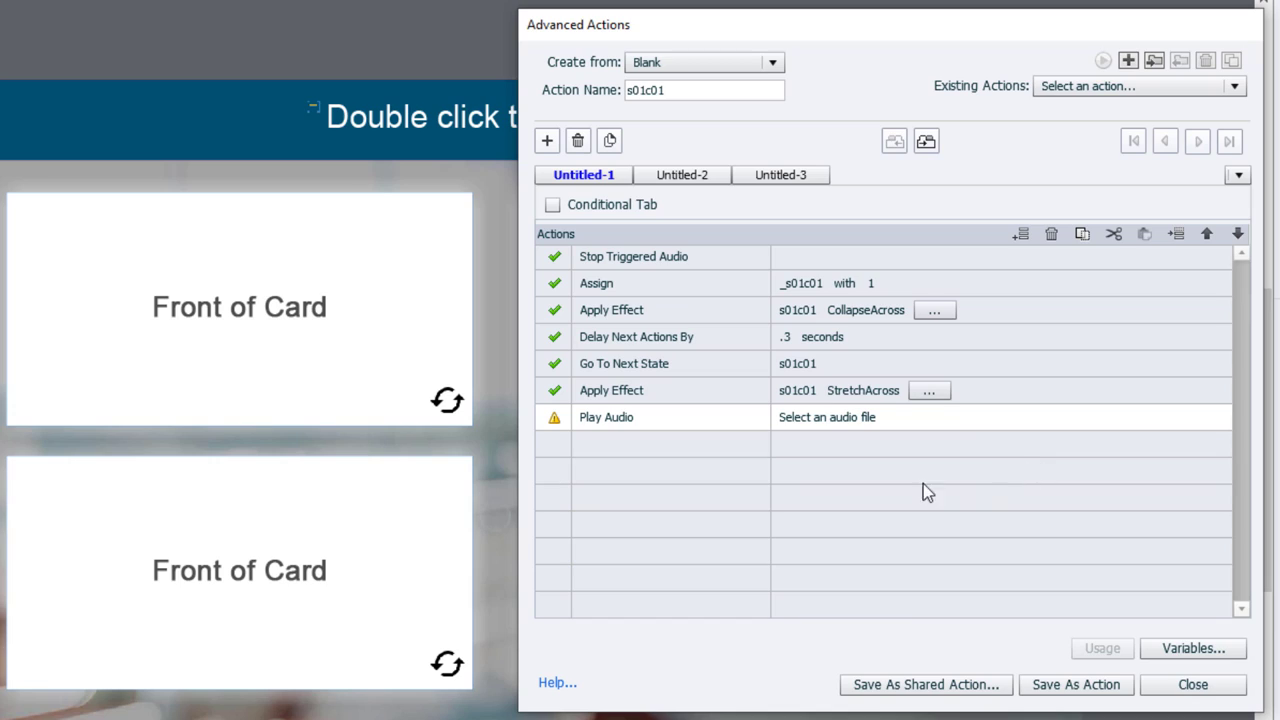
pyautogui.click(1052, 237)
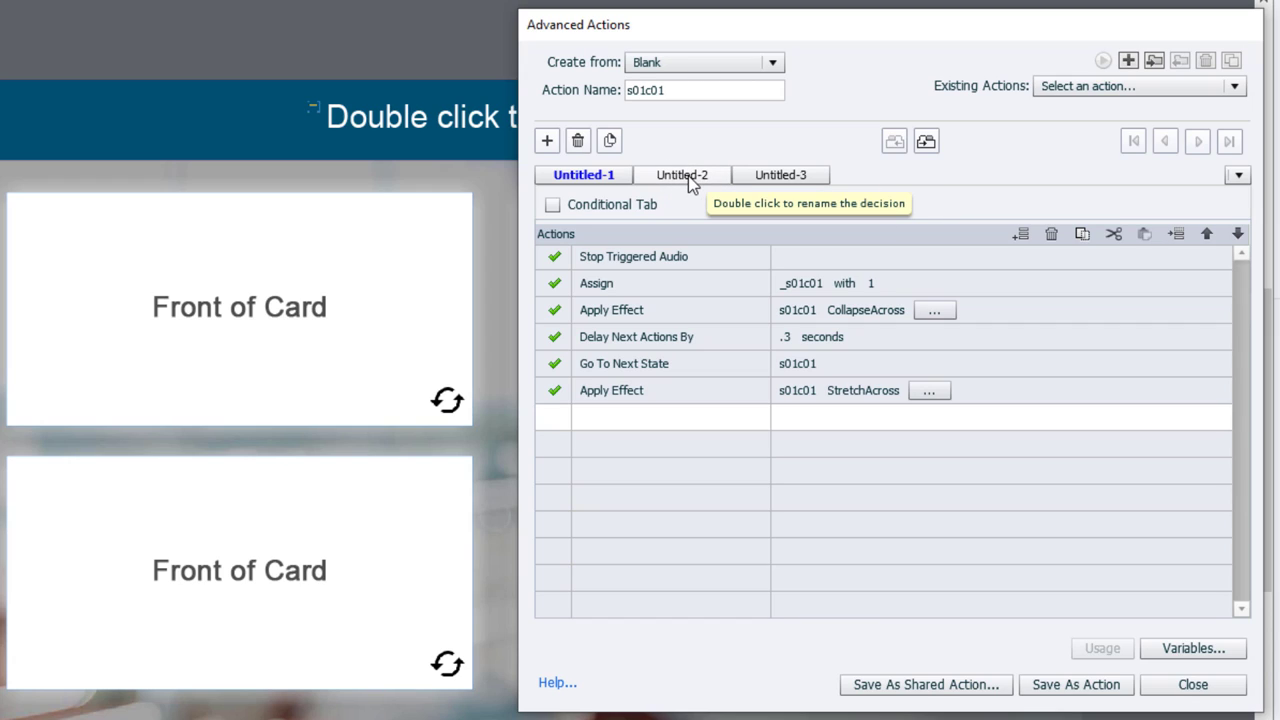
# - Rename the two decisions to 'flipped' and 'check'
pyautogui.doubleClick(568, 174)
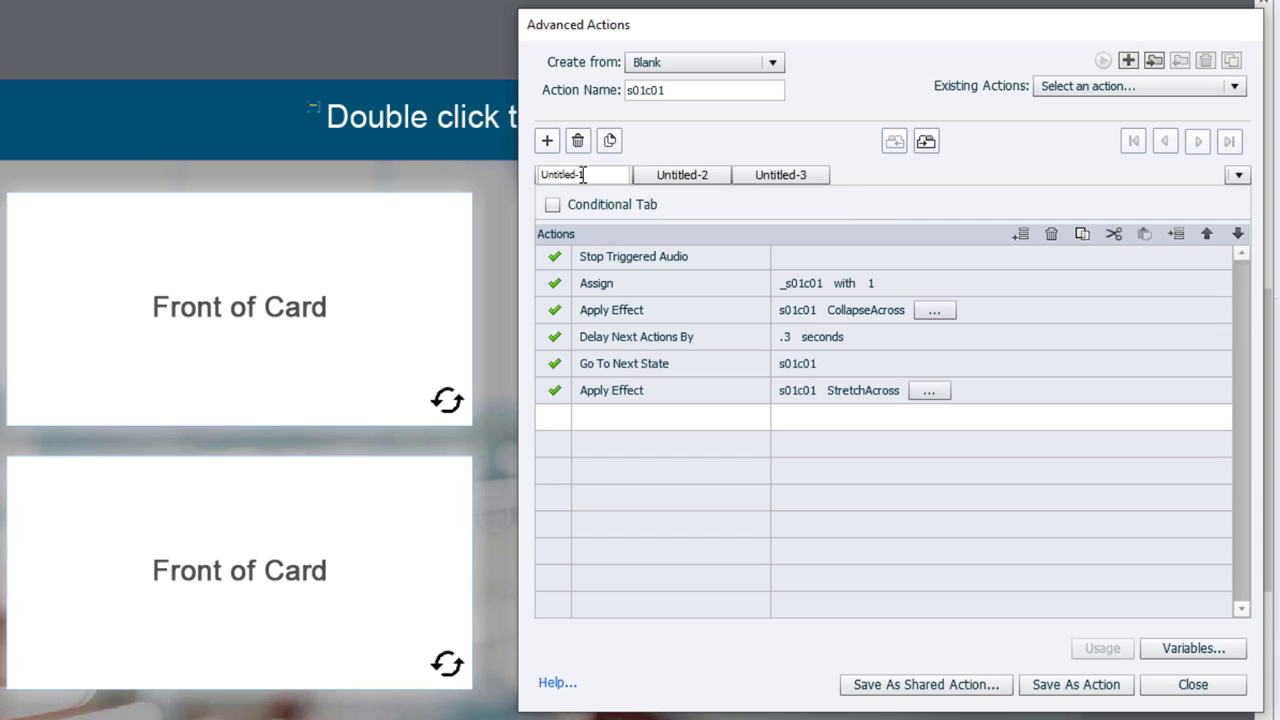
pyautogui.moveTo(584, 174); pyautogui.dragTo(482, 173)
pyautogui.write('flipped')
pyautogui.press('Return')
pyautogui.click(700, 175)
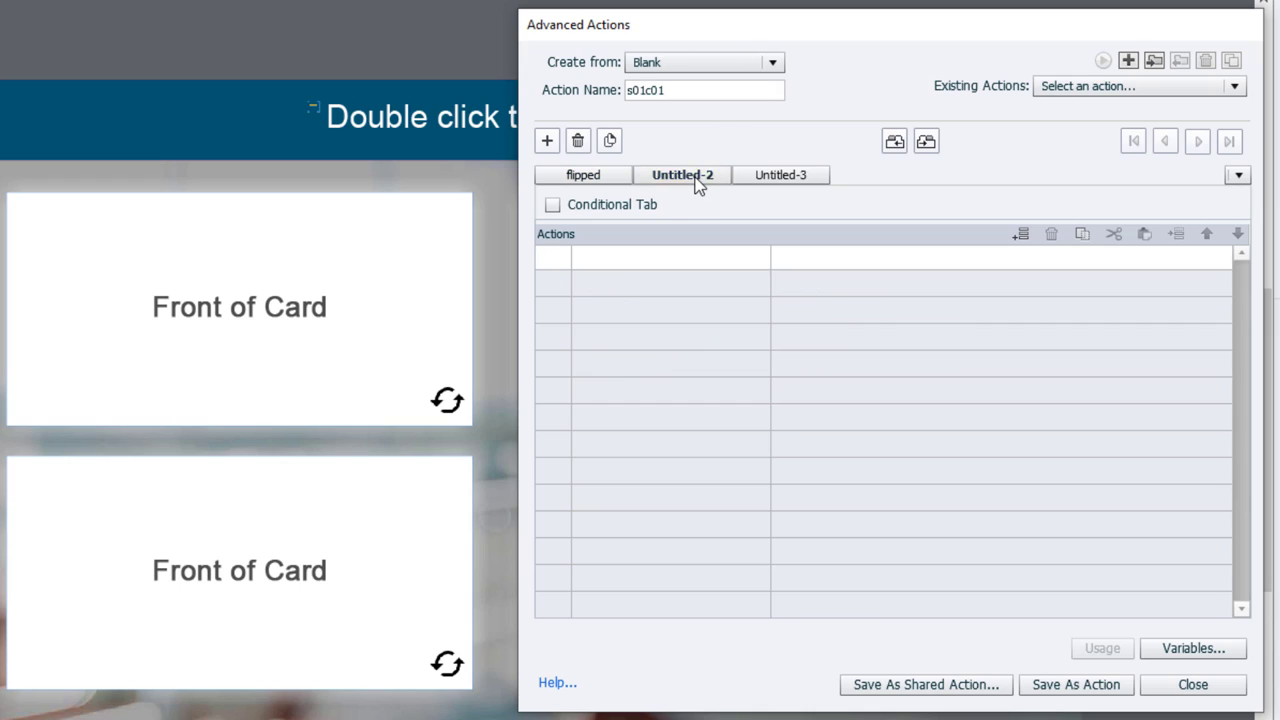
pyautogui.click(703, 175)
pyautogui.moveTo(706, 174); pyautogui.dragTo(563, 178)
pyautogui.write('check')
pyautogui.press('Return')
# - Make 'check' conditional with the condition _s01c01 is equal to 1
pyautogui.click(553, 206)
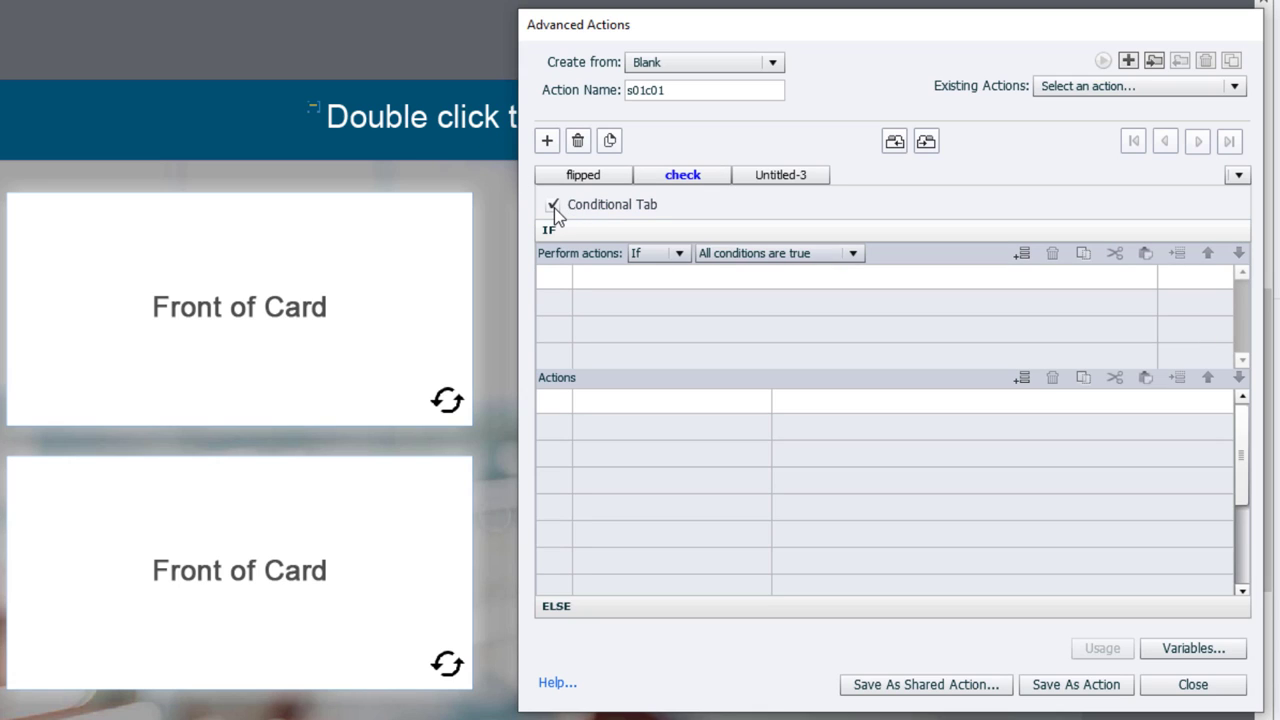
pyautogui.click(605, 286)
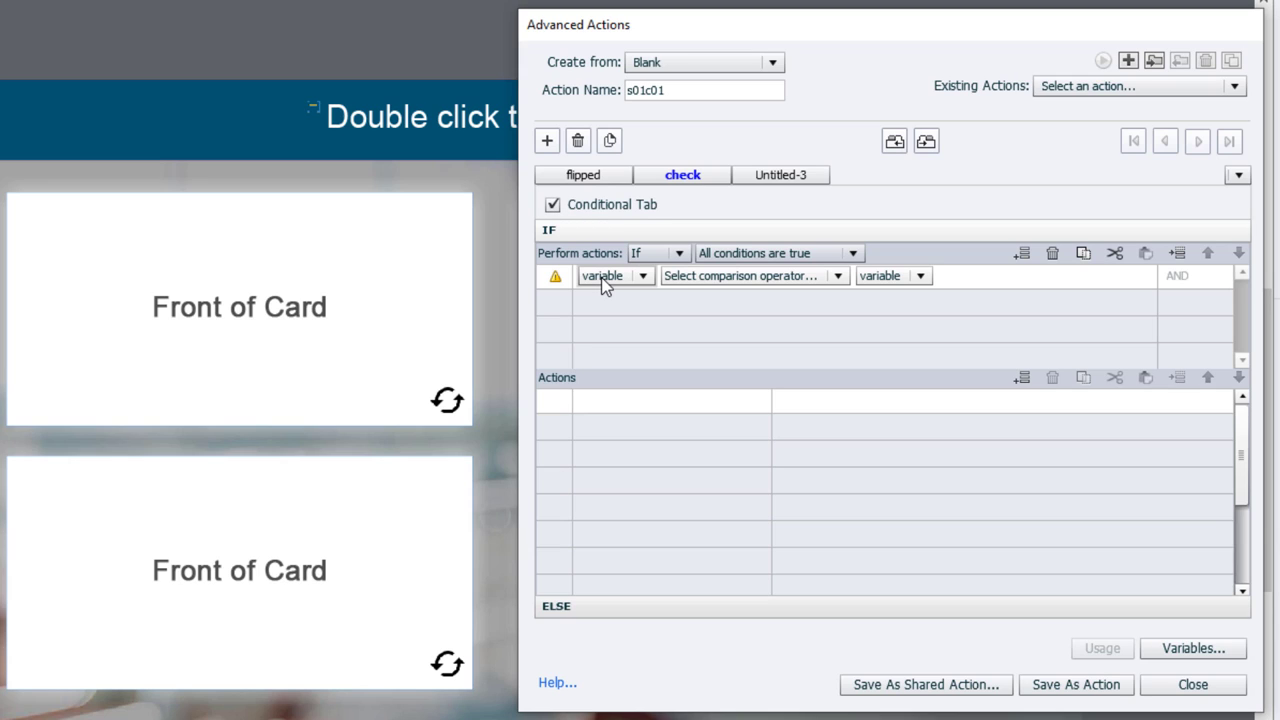
pyautogui.click(606, 276)
pyautogui.click(614, 297)
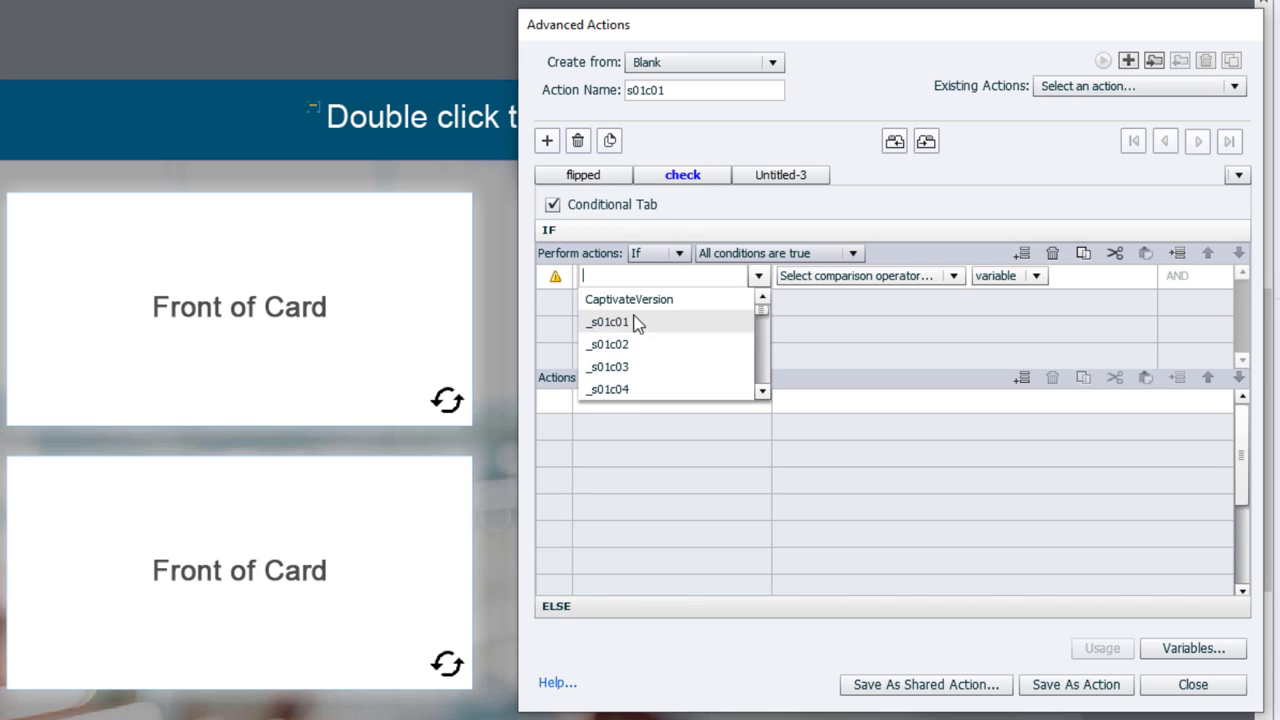
pyautogui.click(634, 323)
pyautogui.click(716, 281)
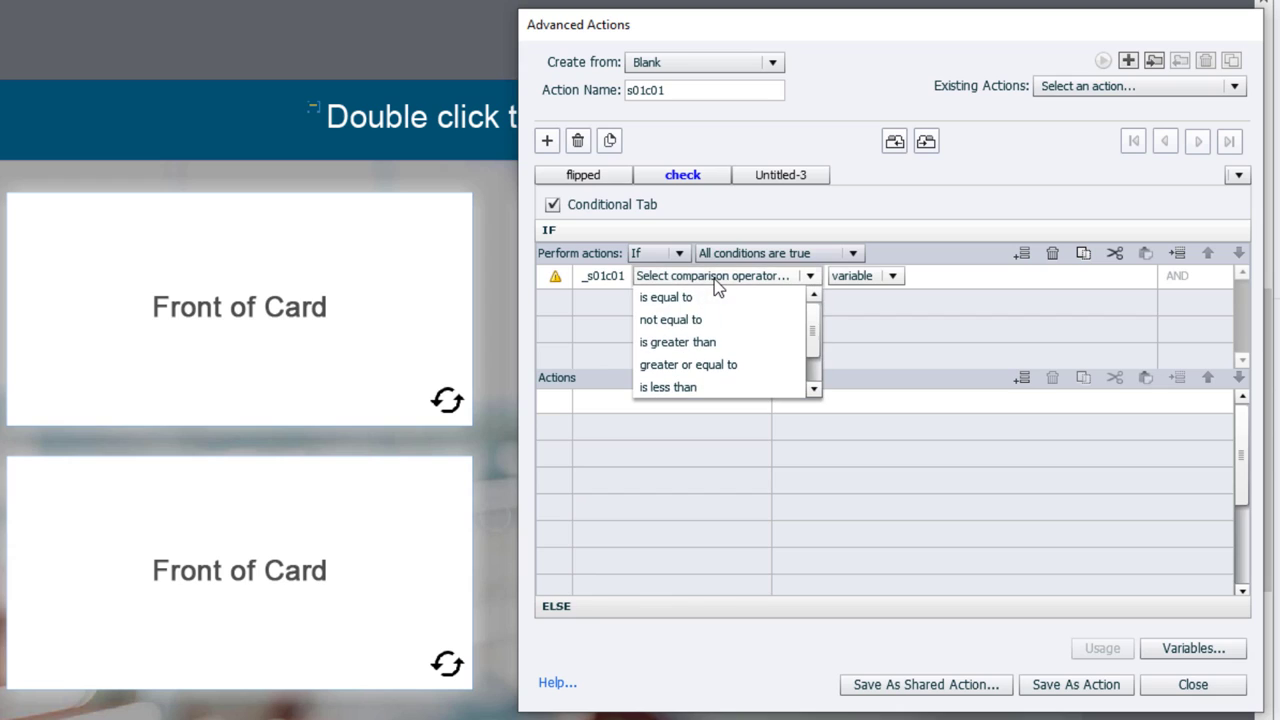
pyautogui.click(714, 298)
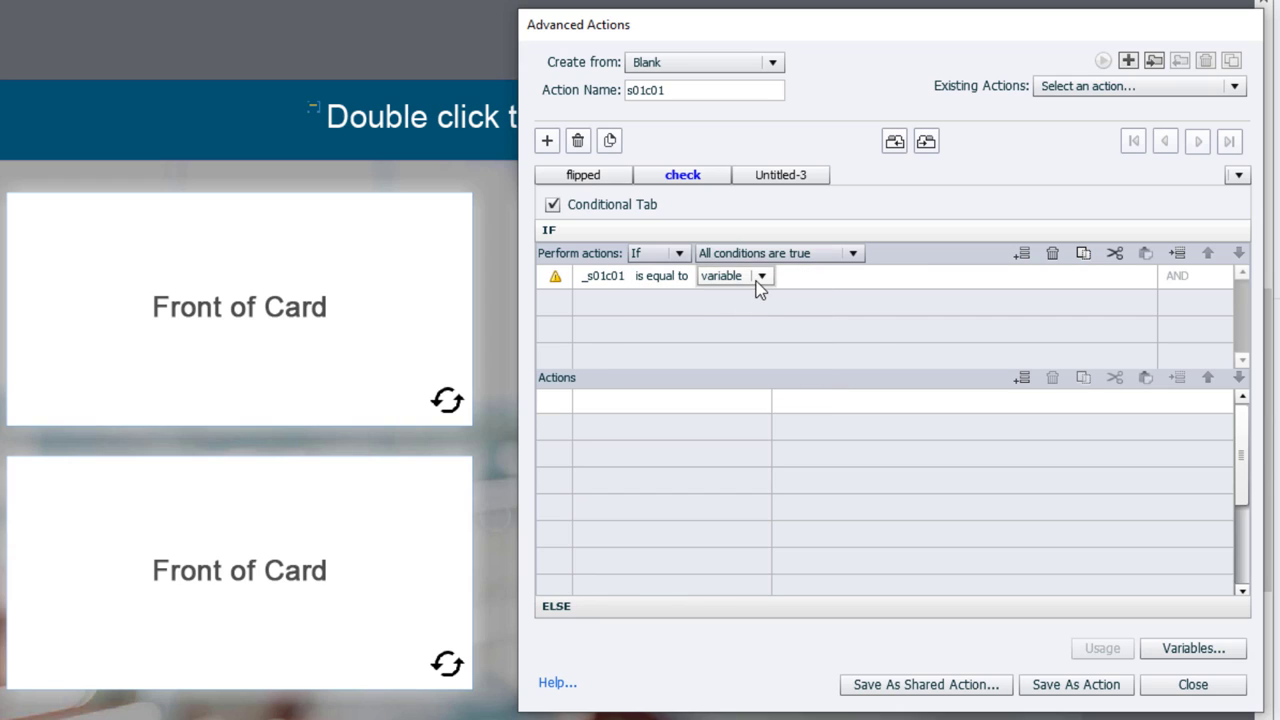
pyautogui.click(758, 281)
pyautogui.click(718, 319)
pyautogui.write('1')
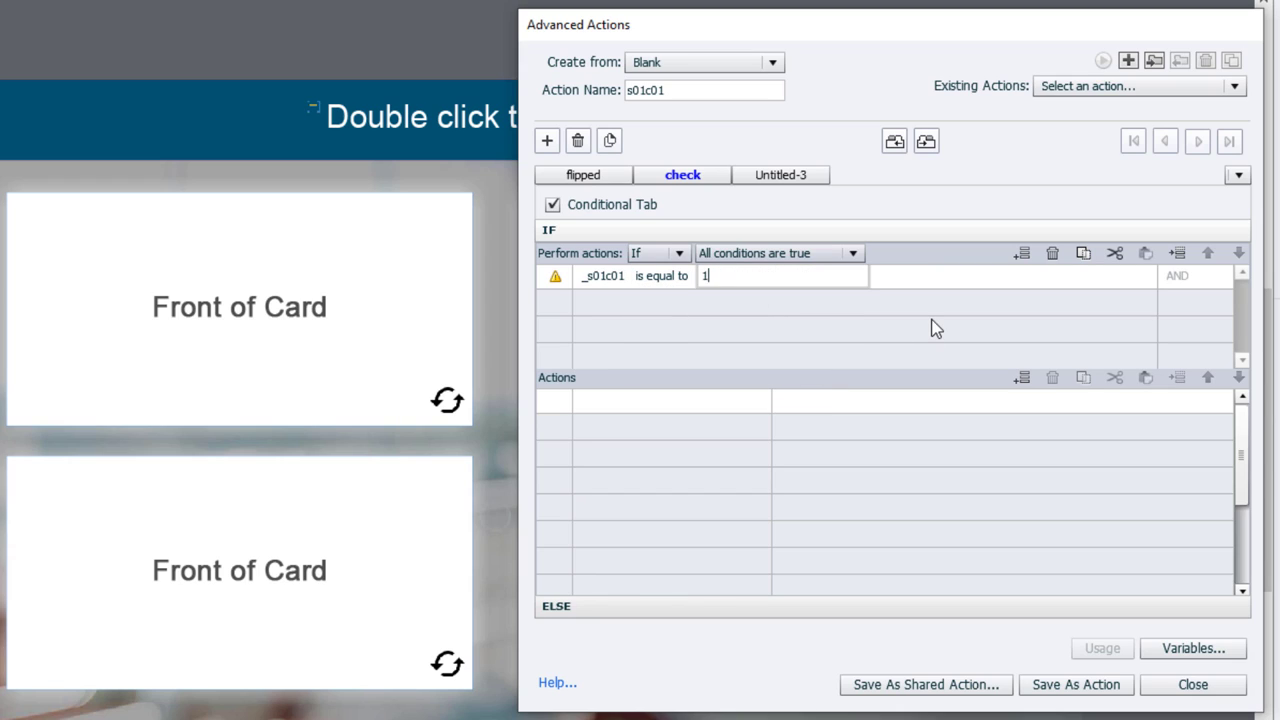
pyautogui.press('Return')
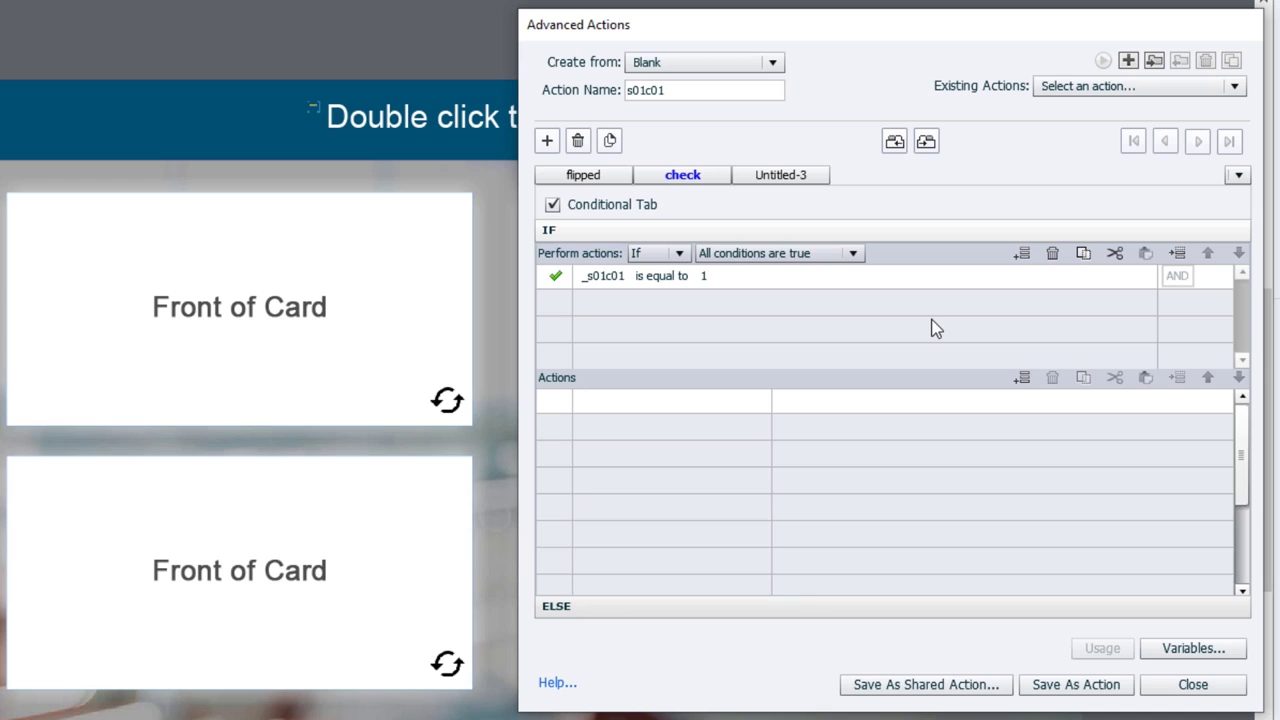
# - Duplicate the condition as a second row testing _s01c02
pyautogui.click(1083, 254)
pyautogui.click(672, 303)
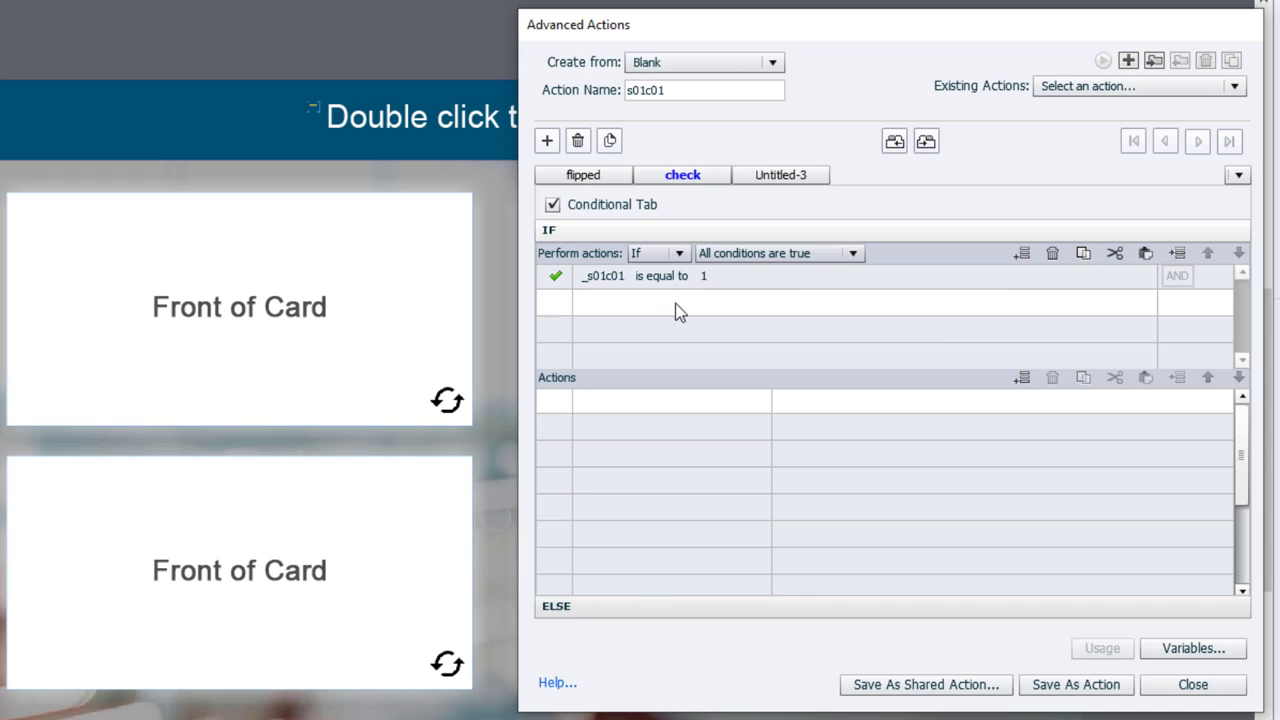
pyautogui.click(1146, 253)
pyautogui.click(598, 305)
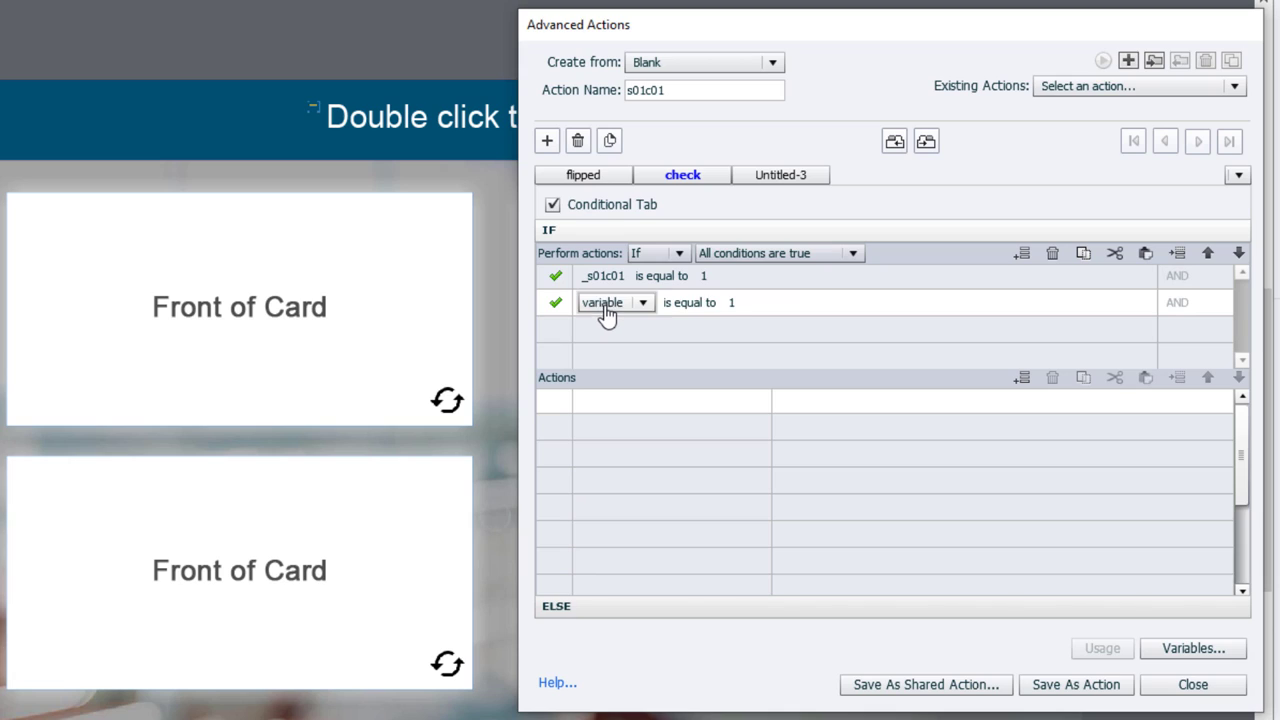
pyautogui.click(620, 310)
pyautogui.click(626, 324)
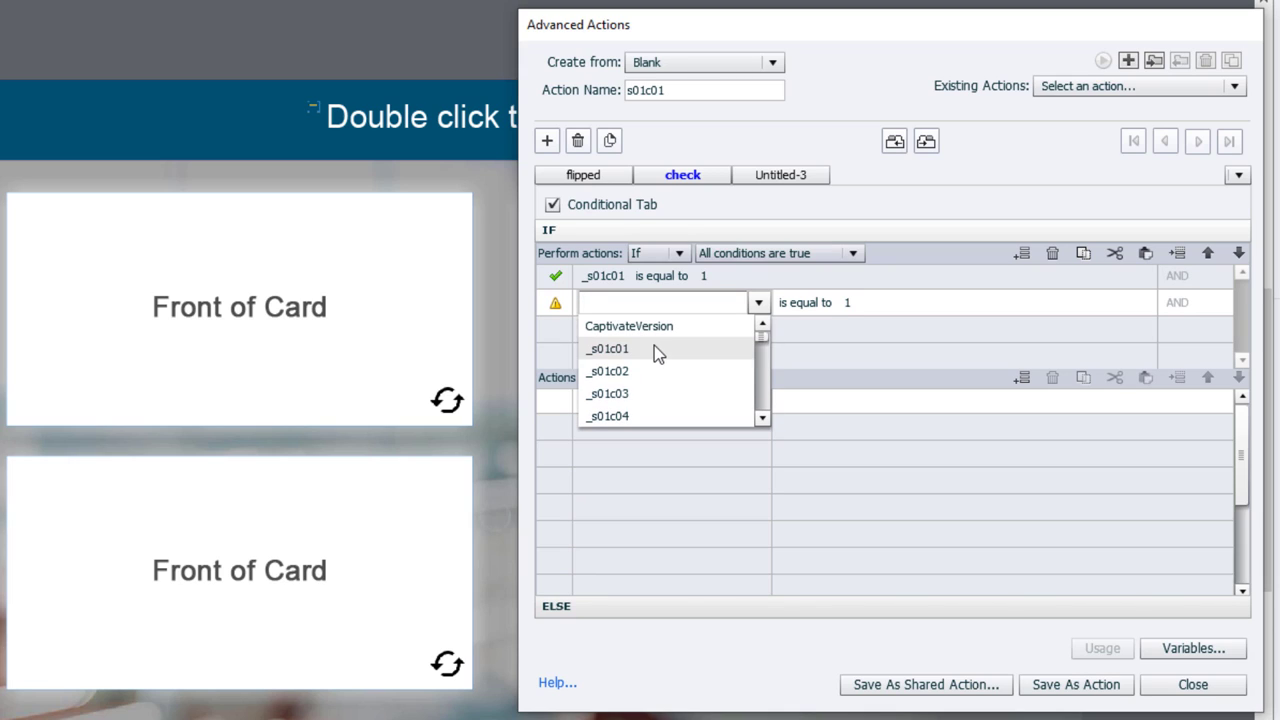
pyautogui.click(656, 362)
pyautogui.click(727, 330)
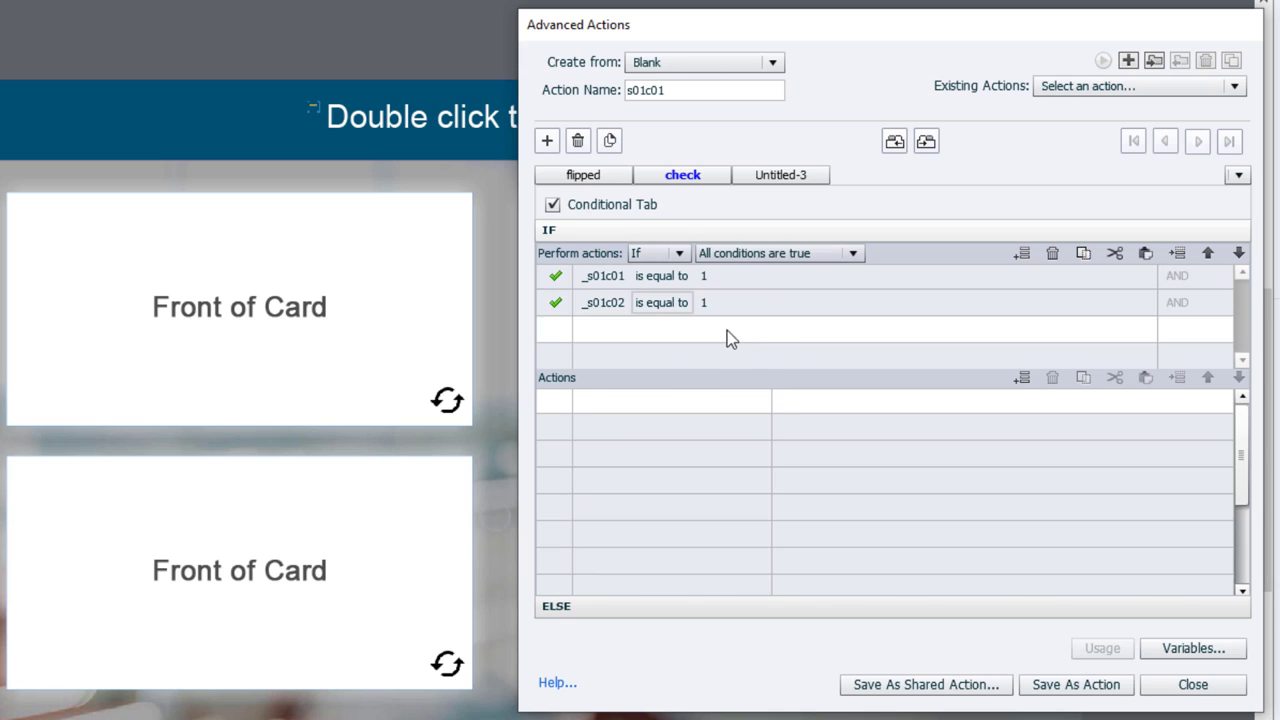
# - Paste two more condition rows testing _s01c03 and _s01c04
pyautogui.click(1148, 253)
pyautogui.click(600, 330)
pyautogui.click(620, 334)
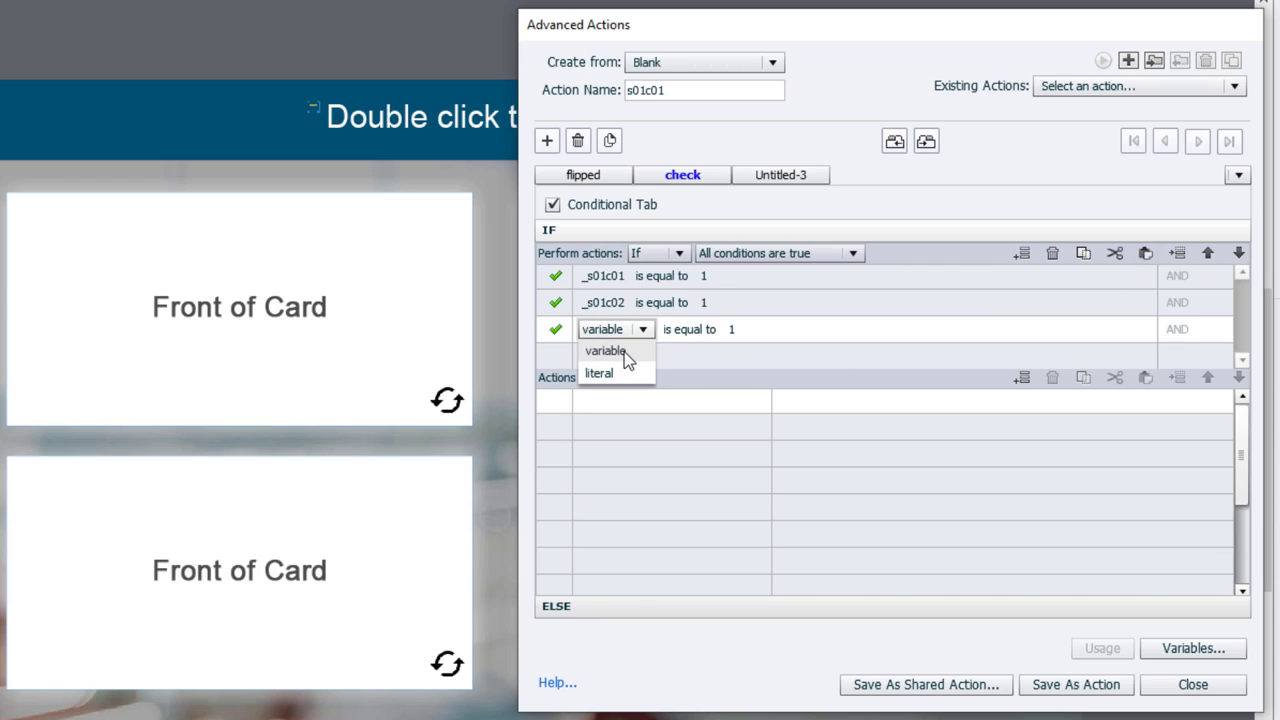
pyautogui.click(624, 351)
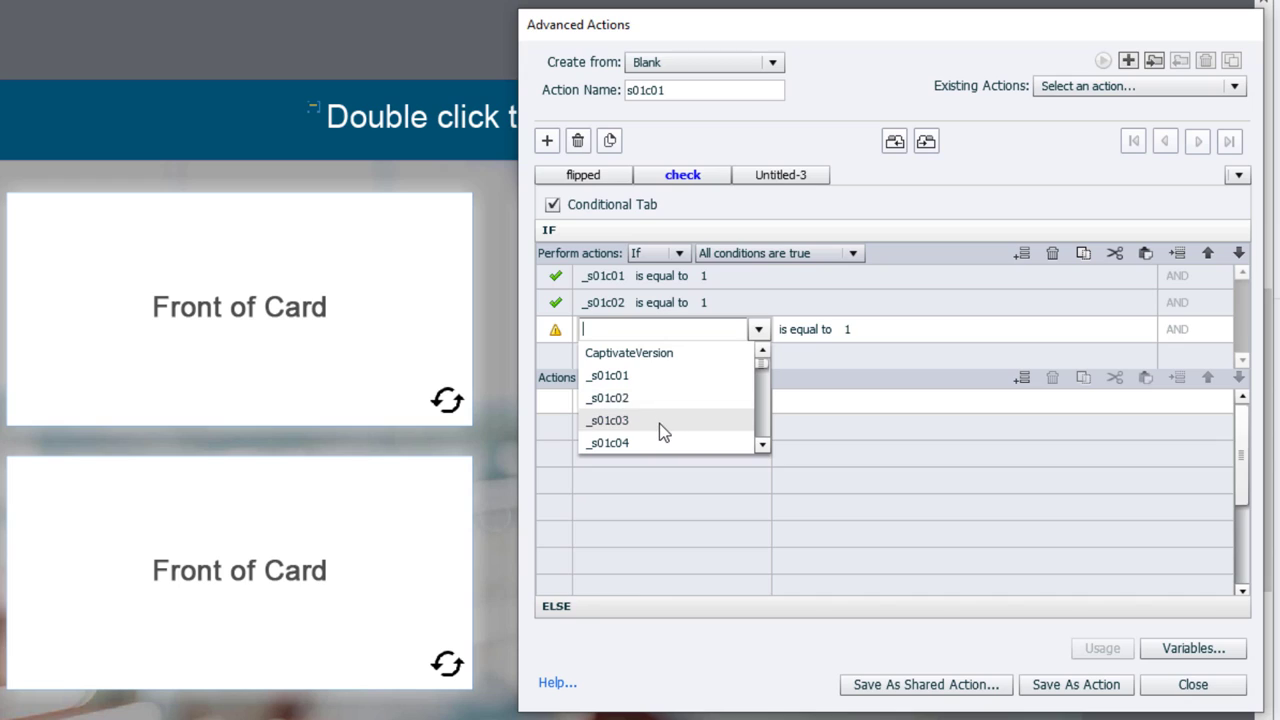
pyautogui.click(659, 424)
pyautogui.click(696, 362)
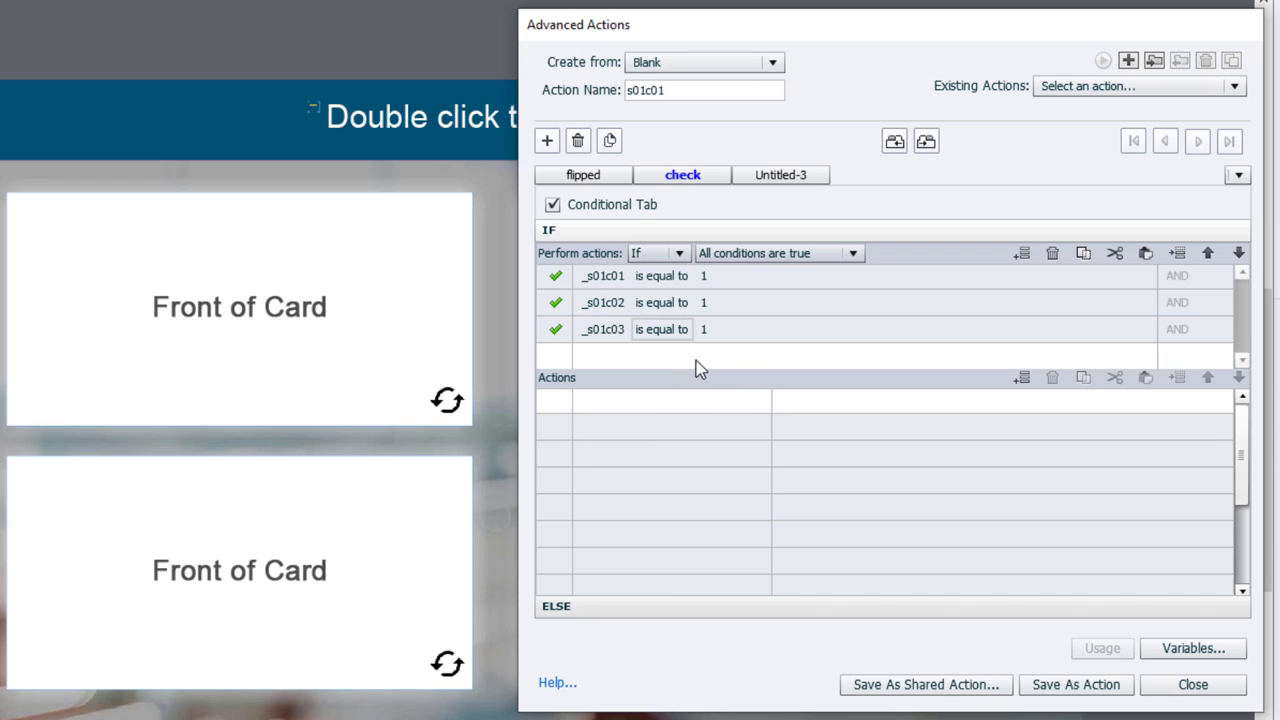
pyautogui.click(1146, 253)
pyautogui.click(618, 358)
pyautogui.click(626, 356)
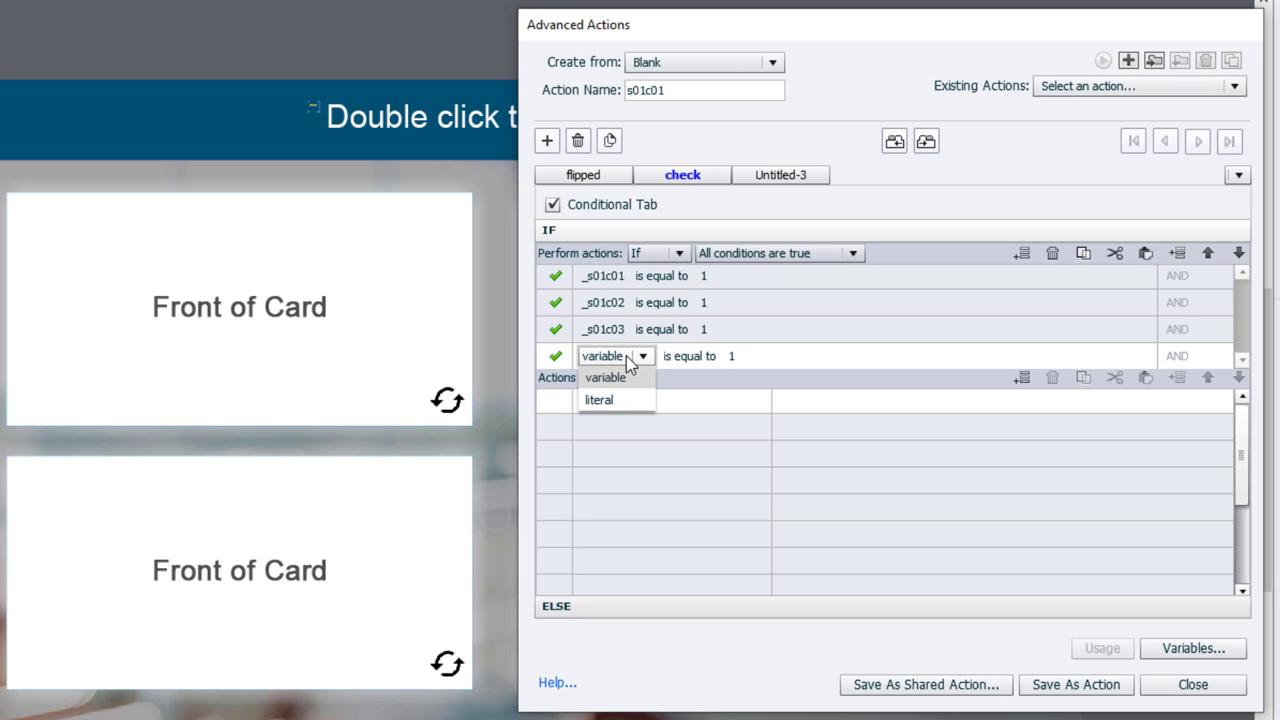
pyautogui.click(626, 377)
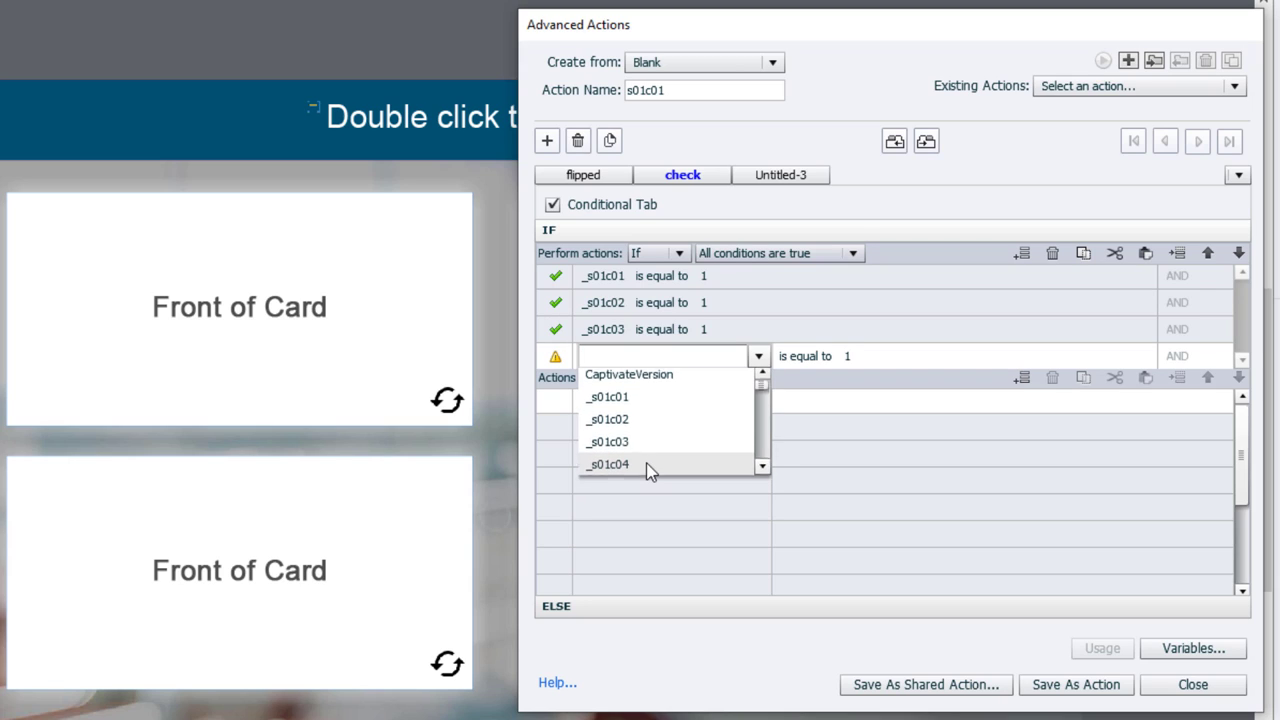
pyautogui.click(649, 467)
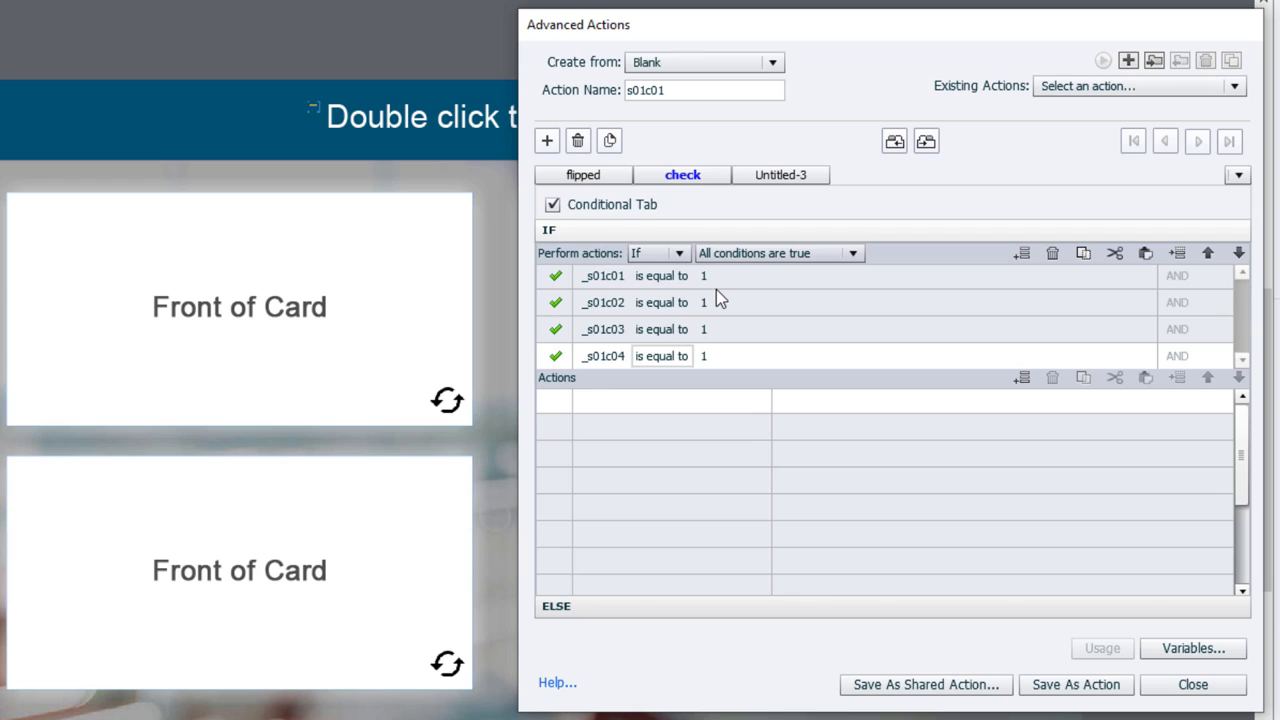
# - Add a Show action to run when all four conditions hold
pyautogui.click(609, 400)
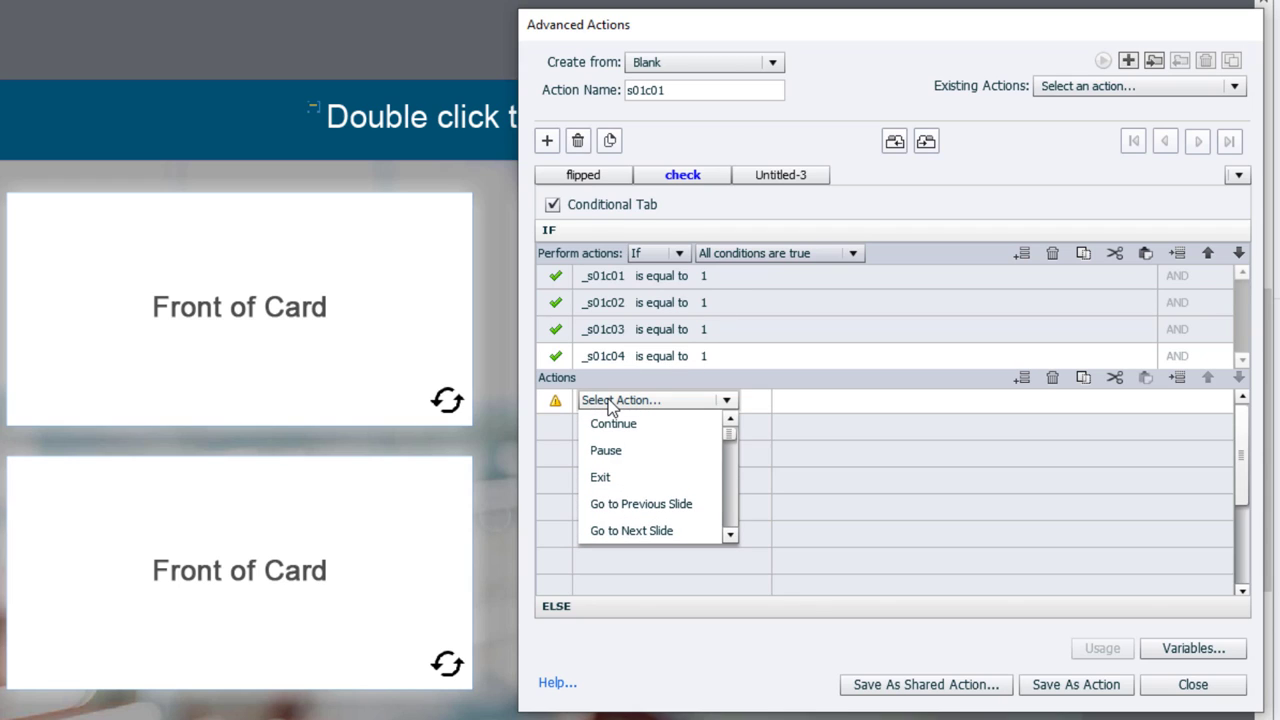
pyautogui.scroll(-3, 610, 405)
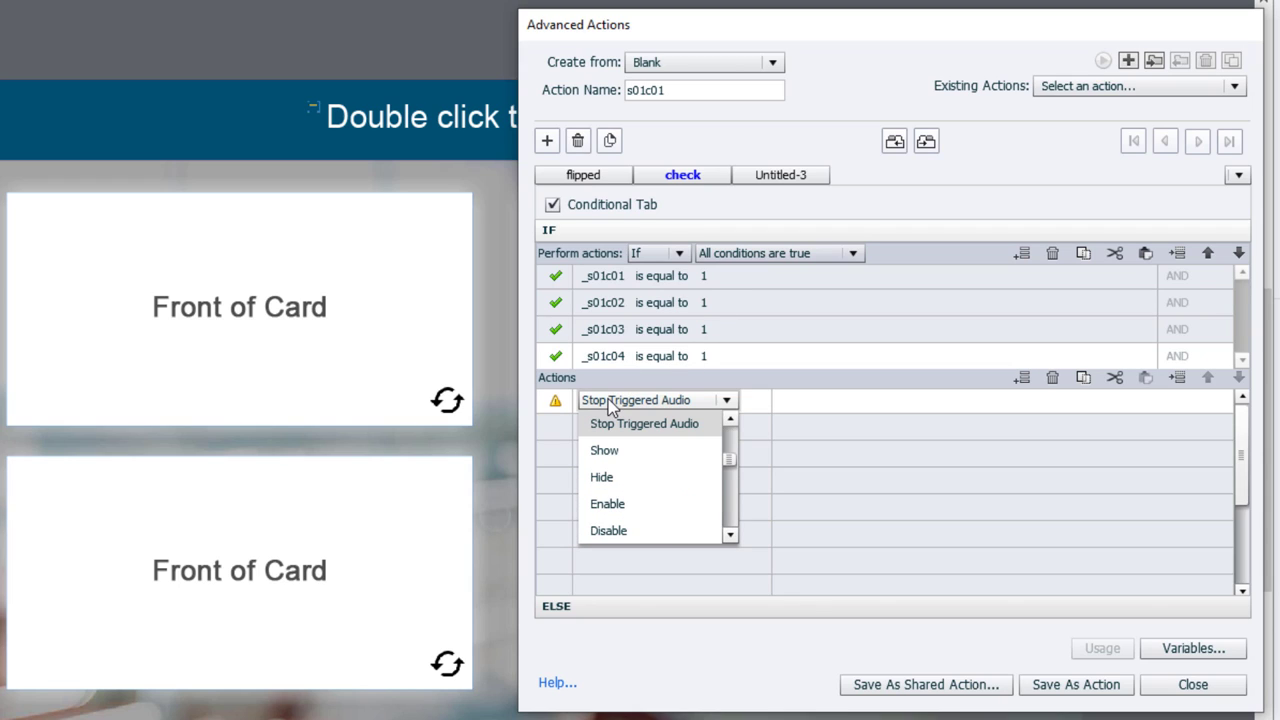
pyautogui.click(628, 453)
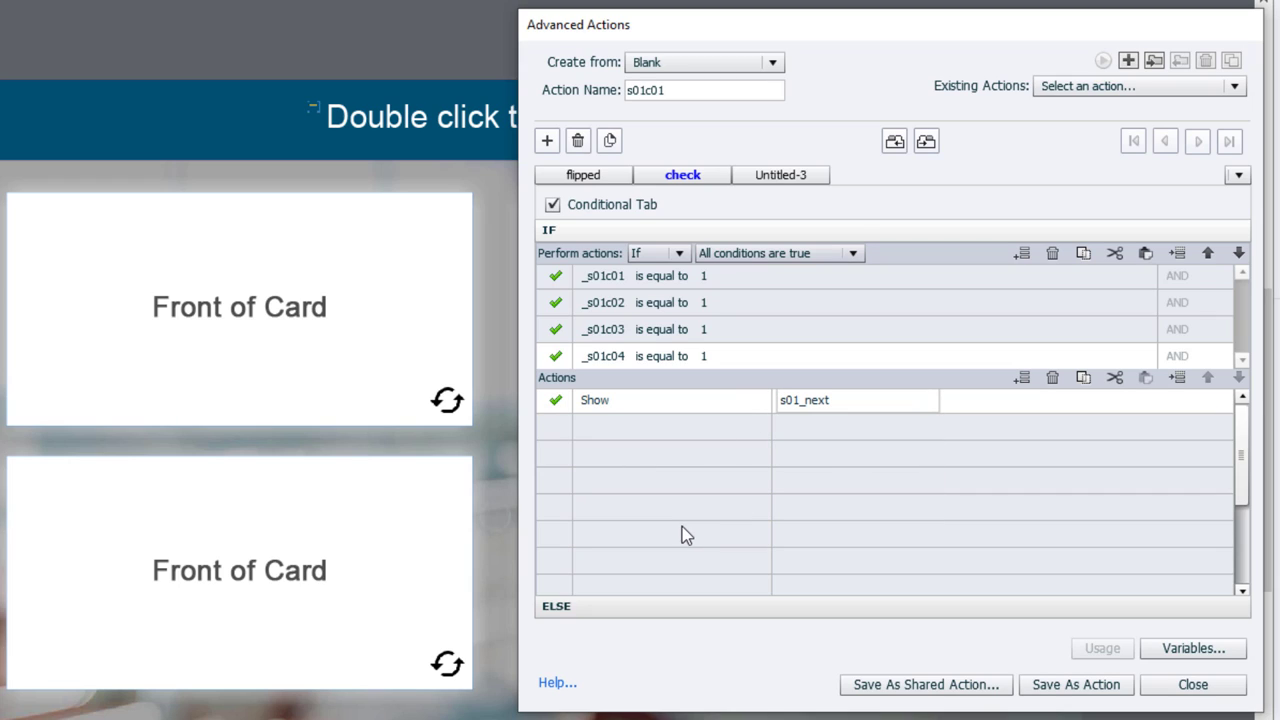
# - Save the conditional action as s01c01 and close the 'Script saved successfully' message
pyautogui.click(1103, 686)
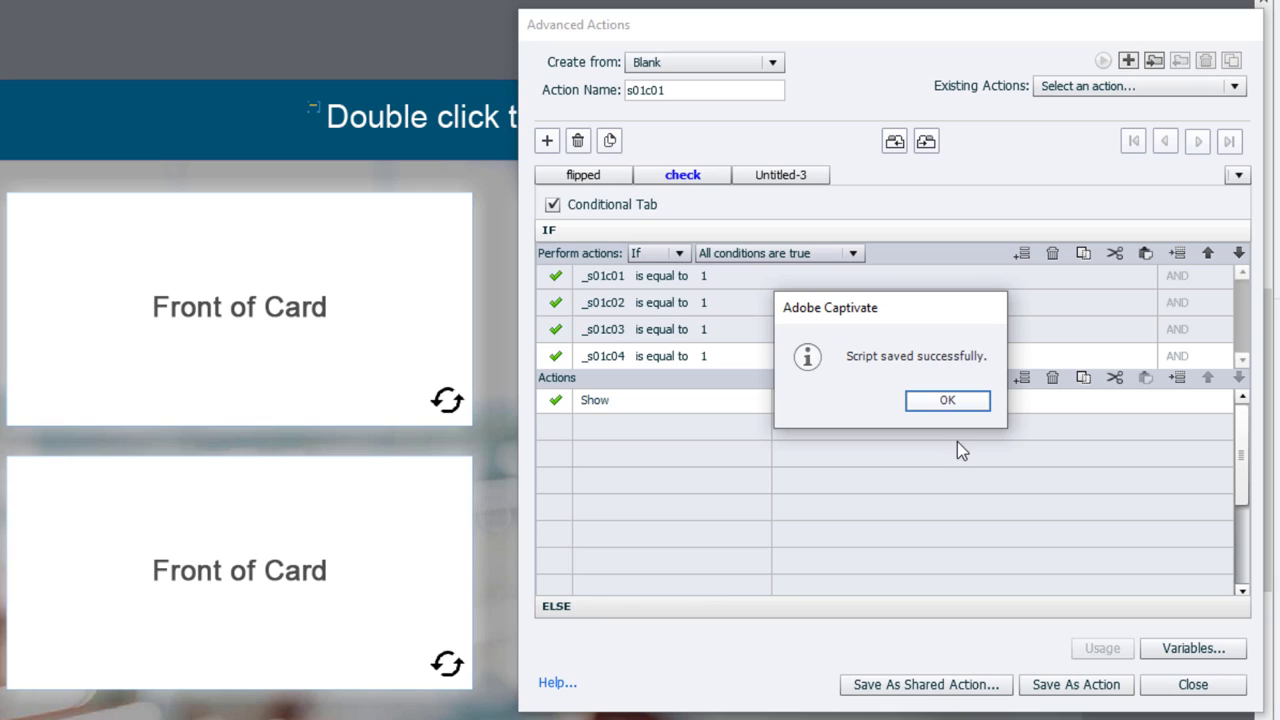
pyautogui.click(947, 401)
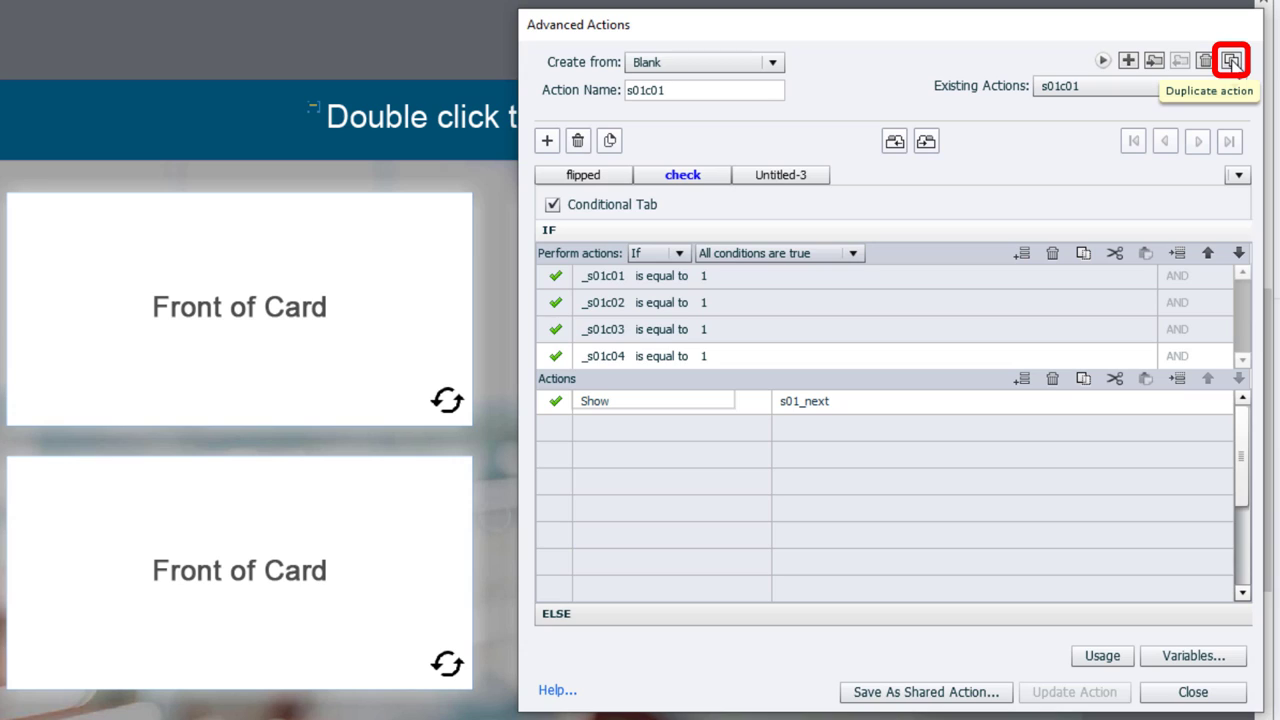
# - Duplicate s01c01, name the copy s01c02, and make it assign _s01c02
pyautogui.click(1232, 62)
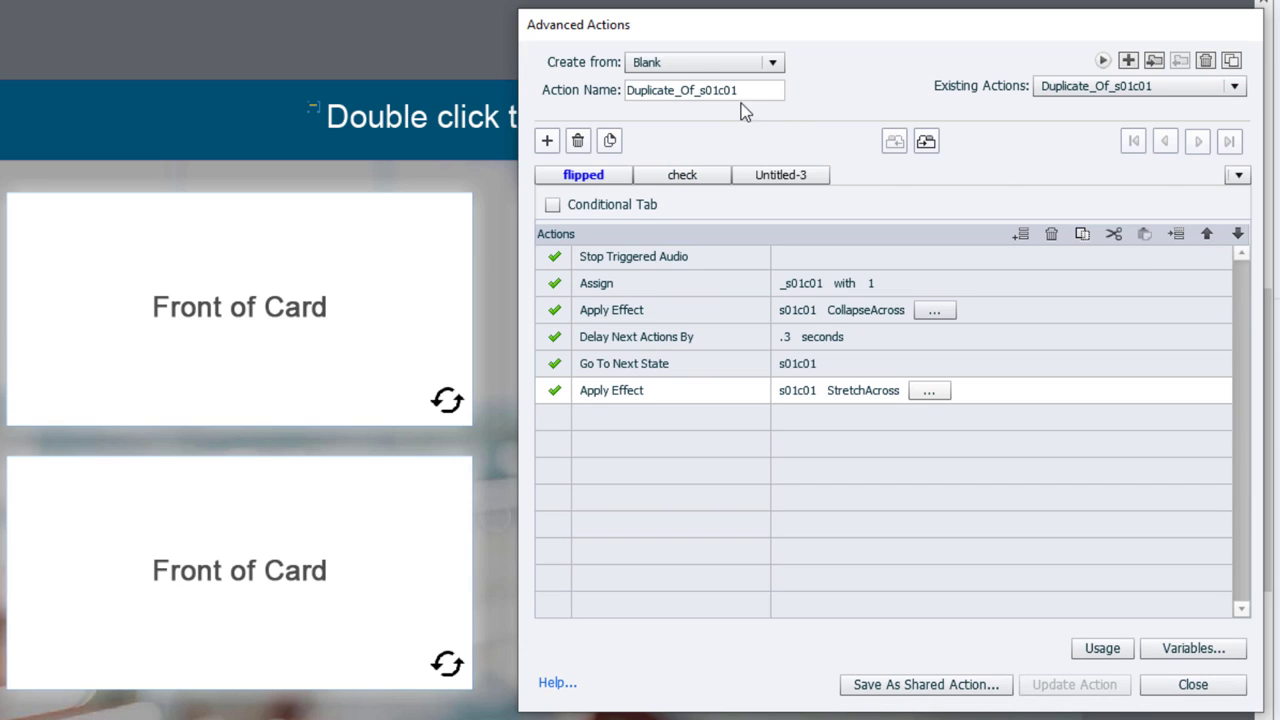
pyautogui.moveTo(703, 90); pyautogui.dragTo(551, 90)
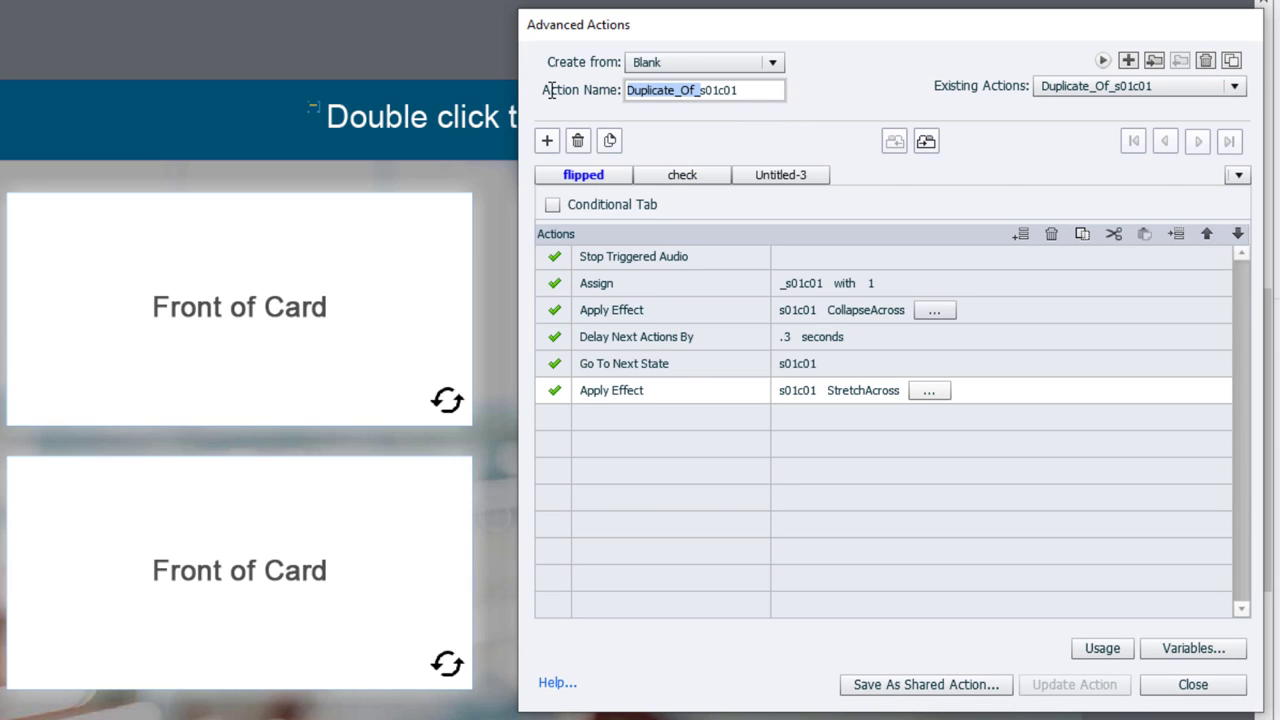
pyautogui.press('BackSpace')
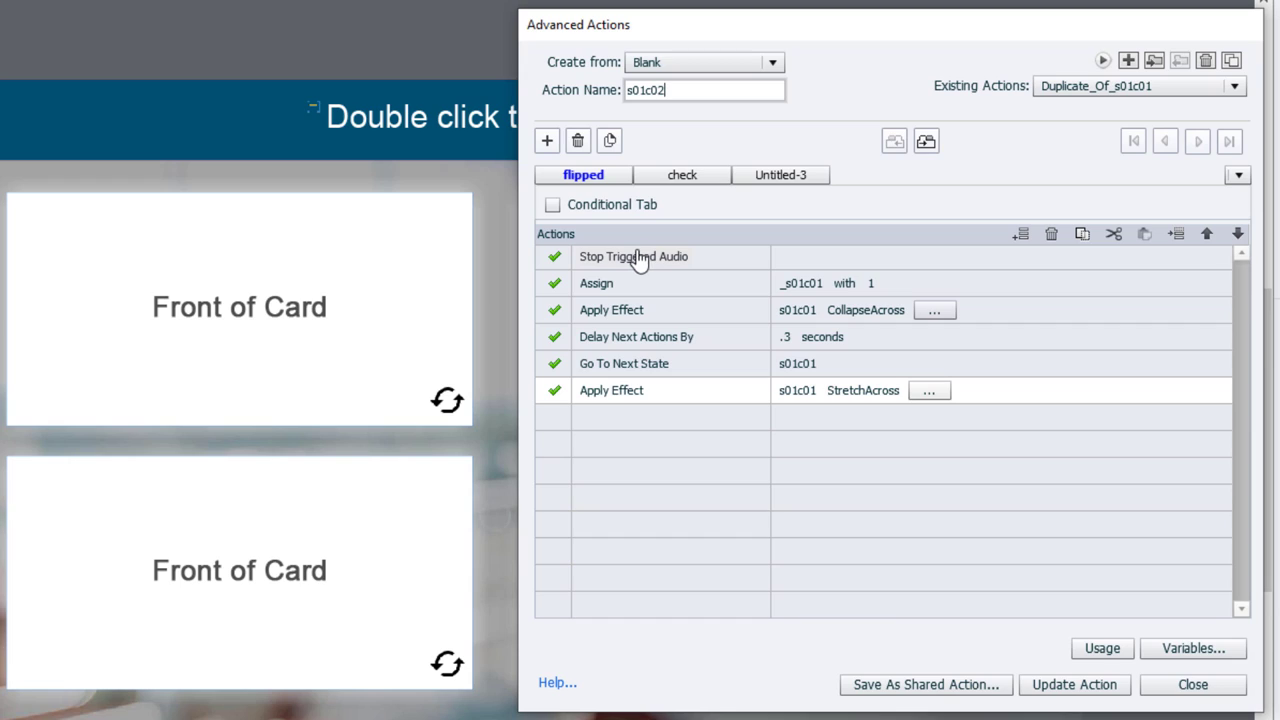
pyautogui.click(810, 283)
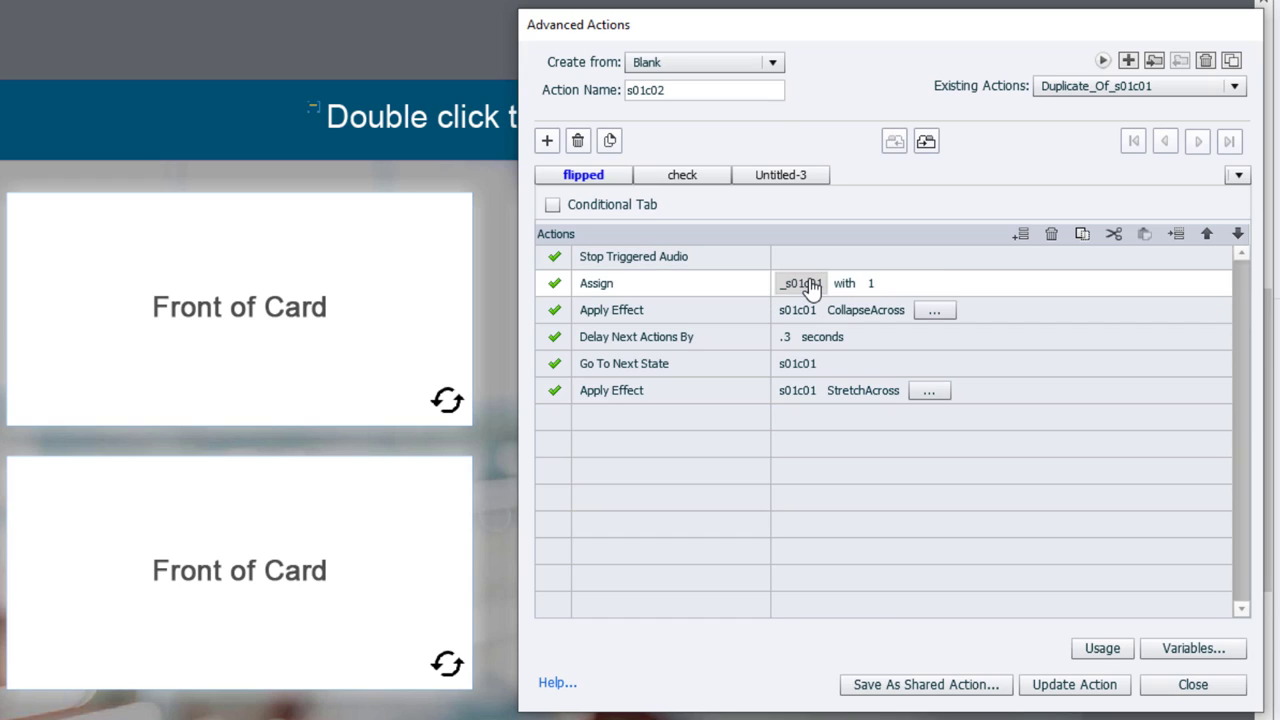
pyautogui.click(956, 283)
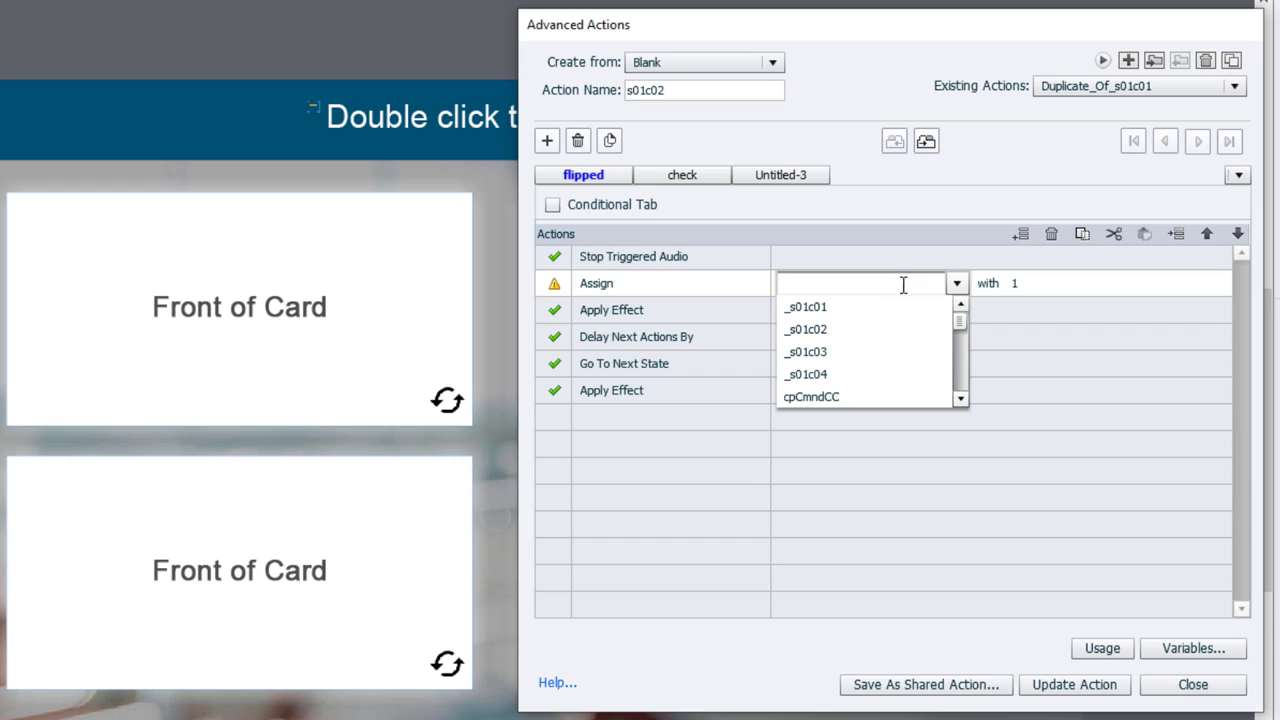
pyautogui.click(840, 330)
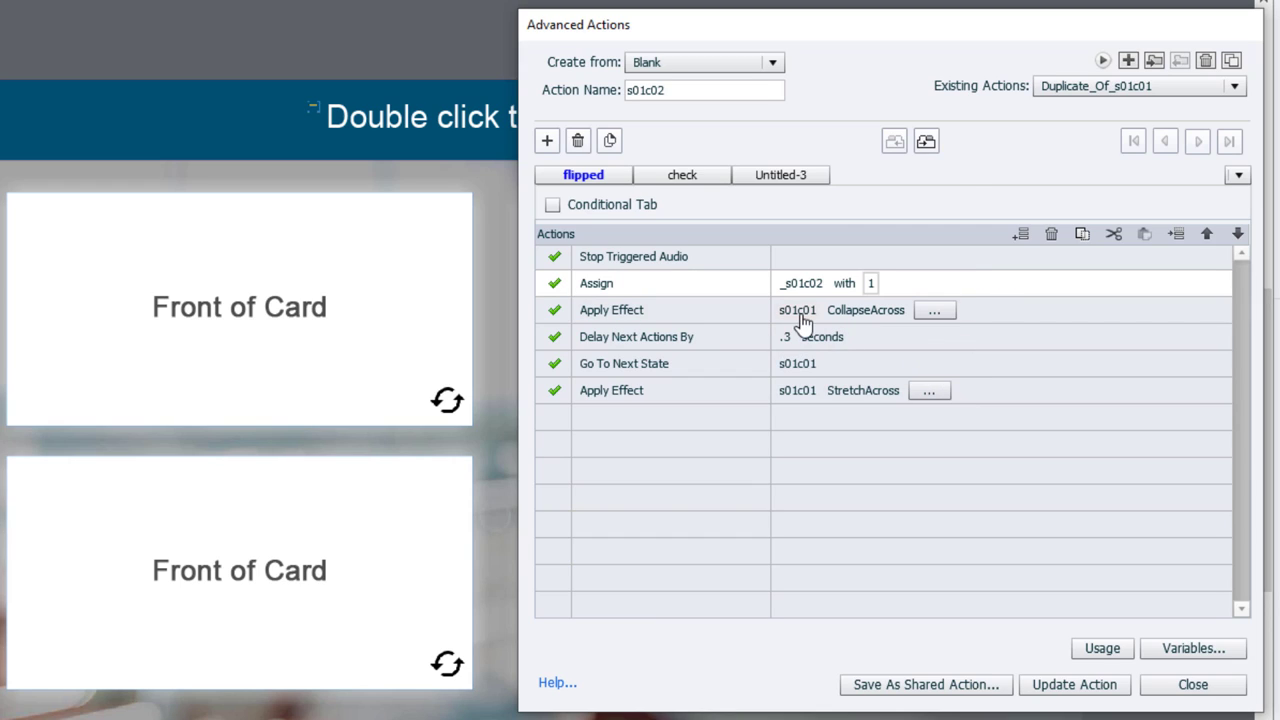
# - Retarget the collapse effect, Go To Next State and stretch effect to card s01c02
pyautogui.click(804, 316)
pyautogui.click(806, 316)
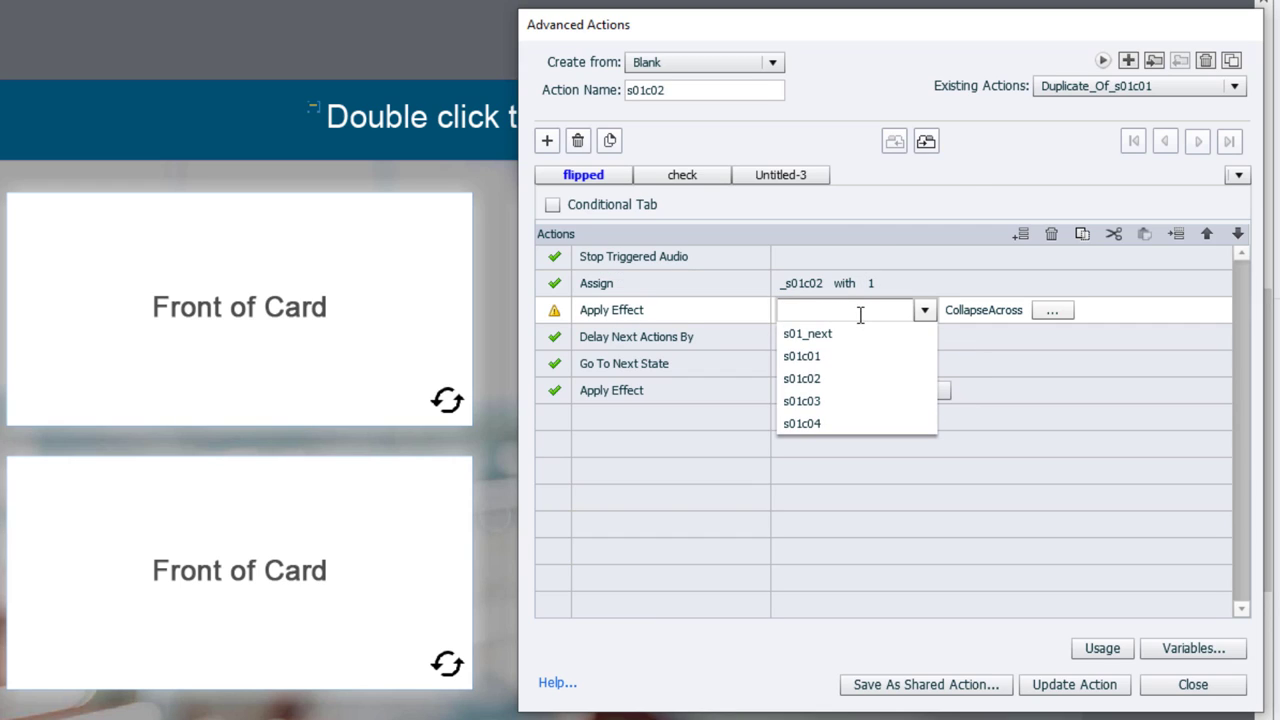
pyautogui.click(820, 381)
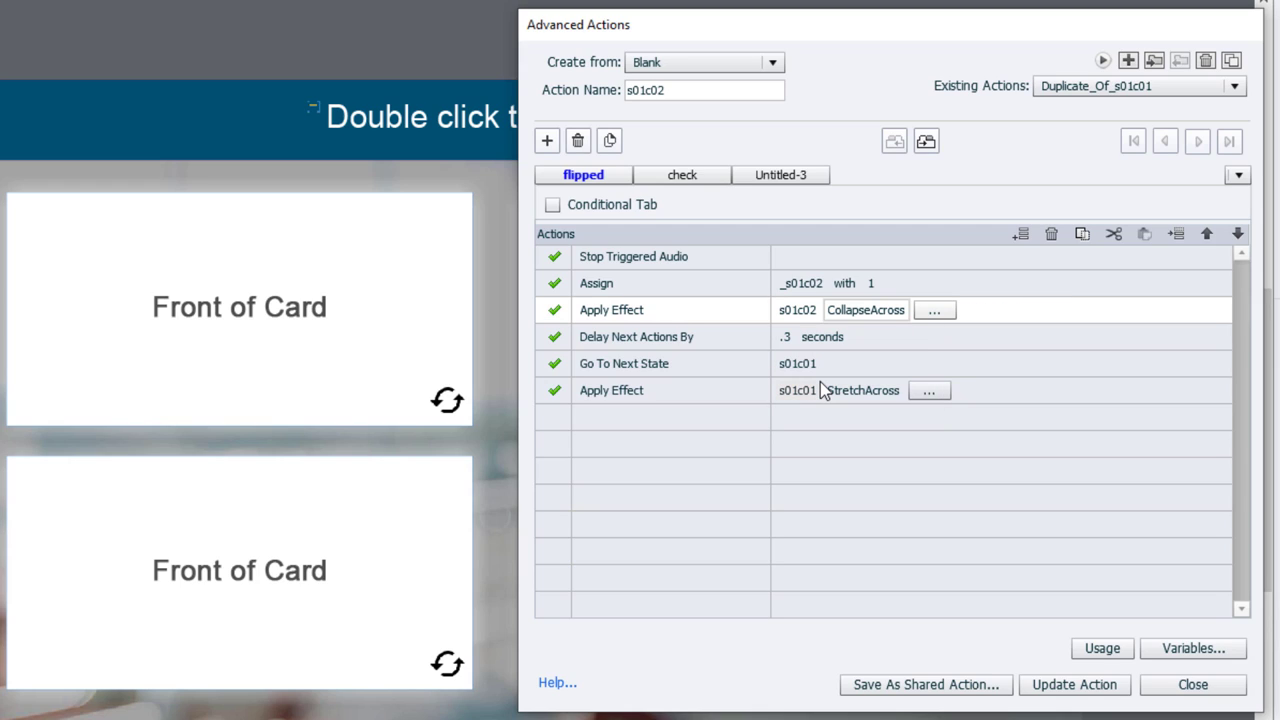
pyautogui.click(934, 313)
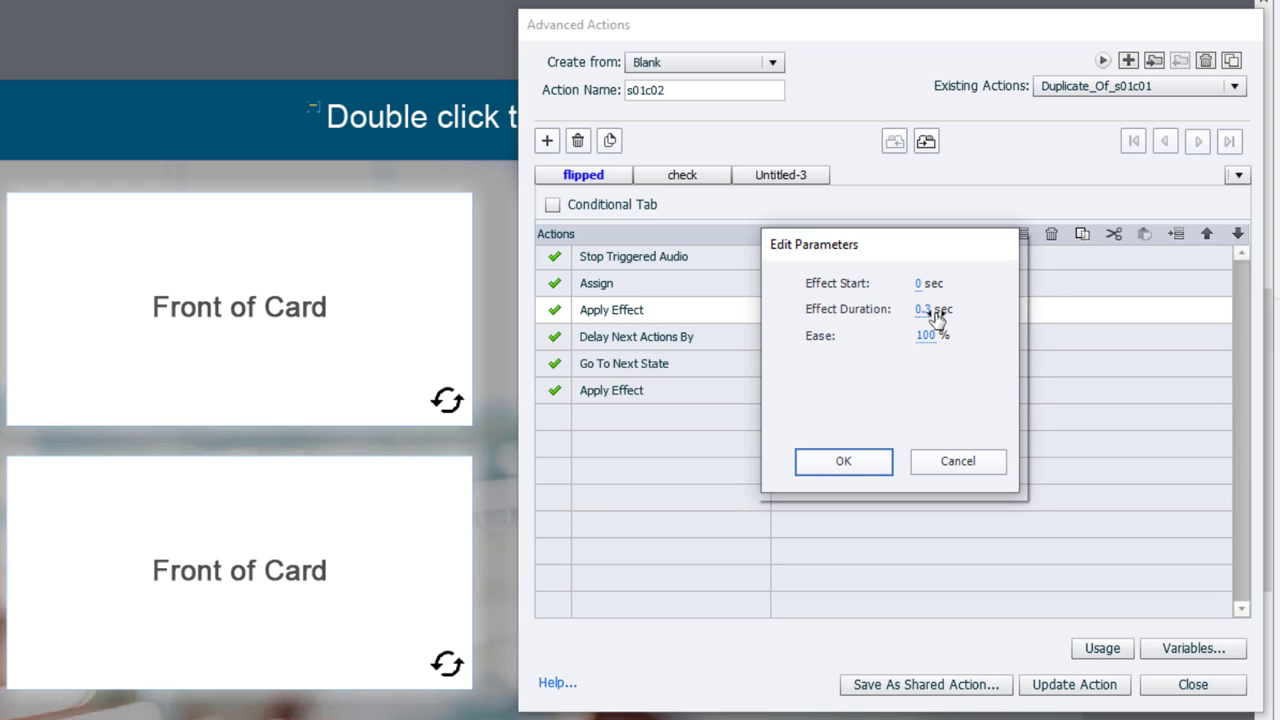
pyautogui.click(862, 475)
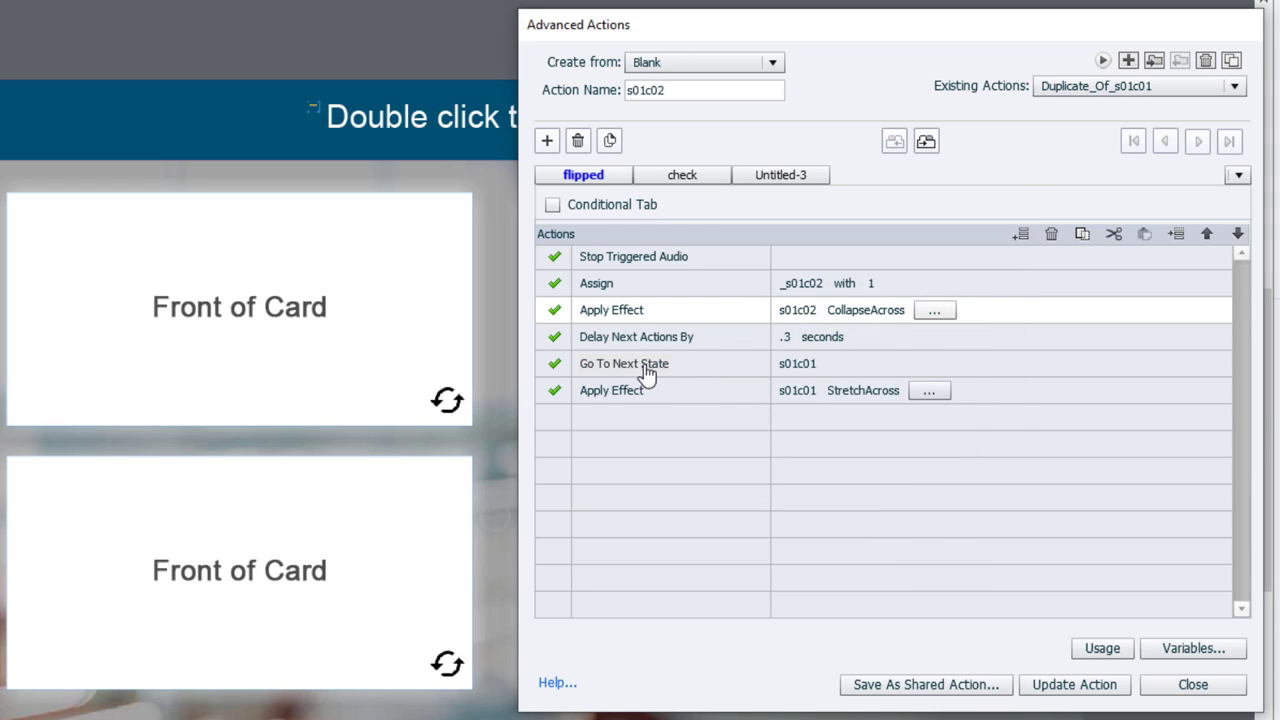
pyautogui.click(826, 365)
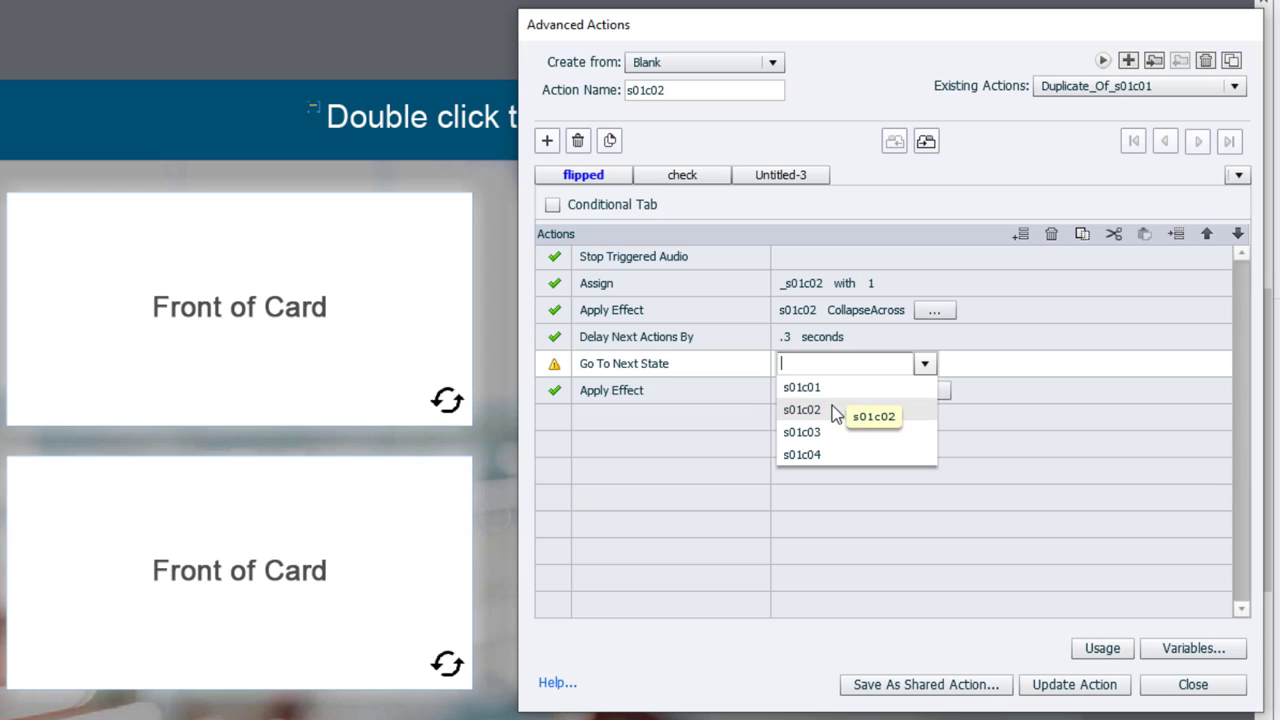
pyautogui.click(832, 409)
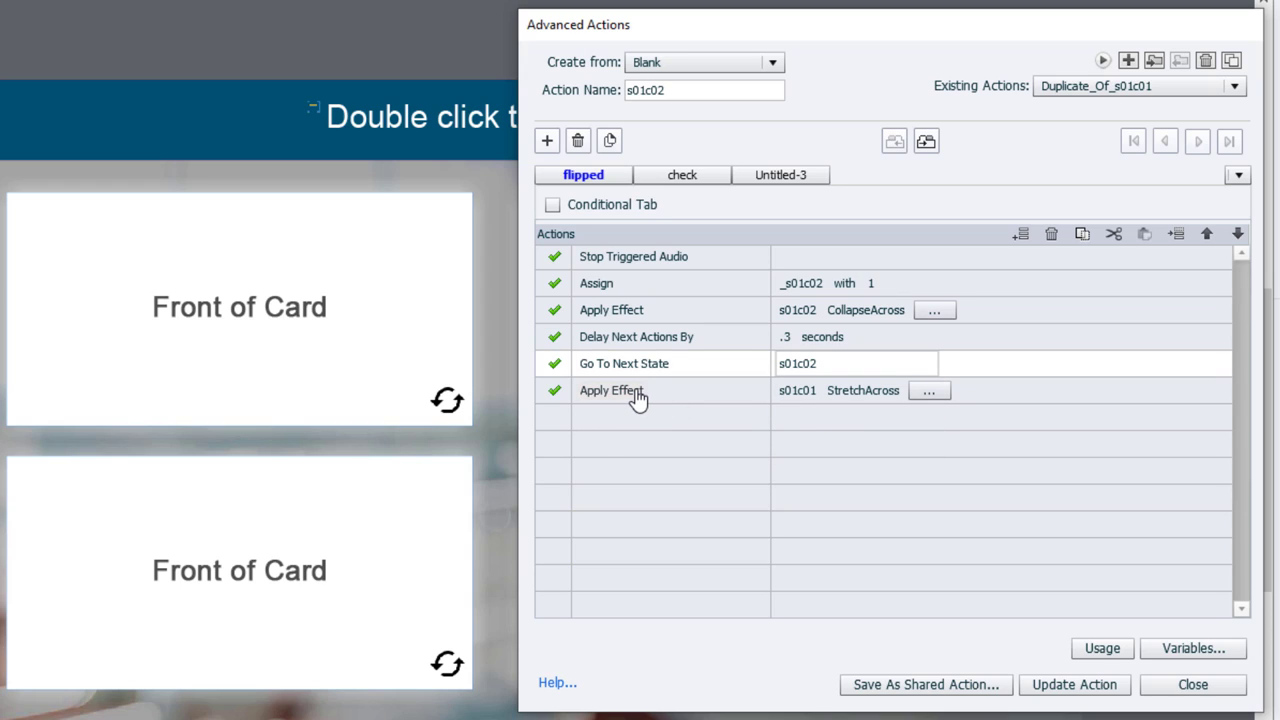
pyautogui.click(806, 400)
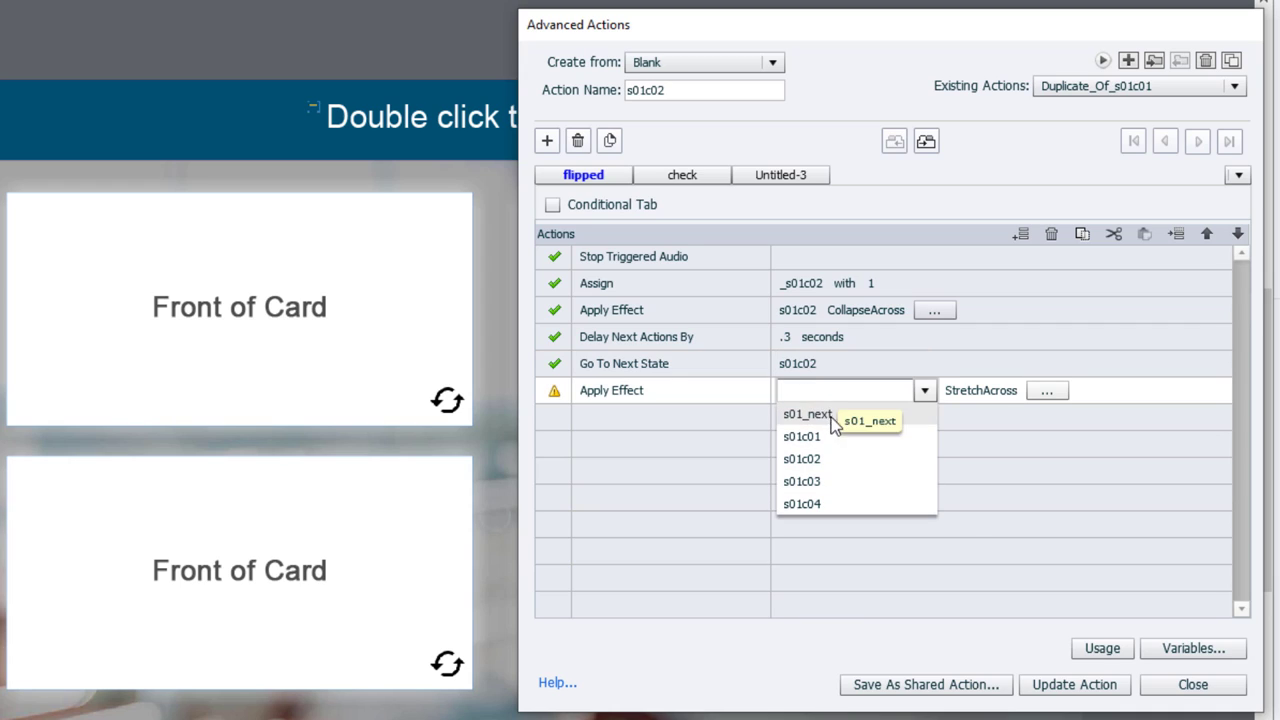
pyautogui.click(831, 460)
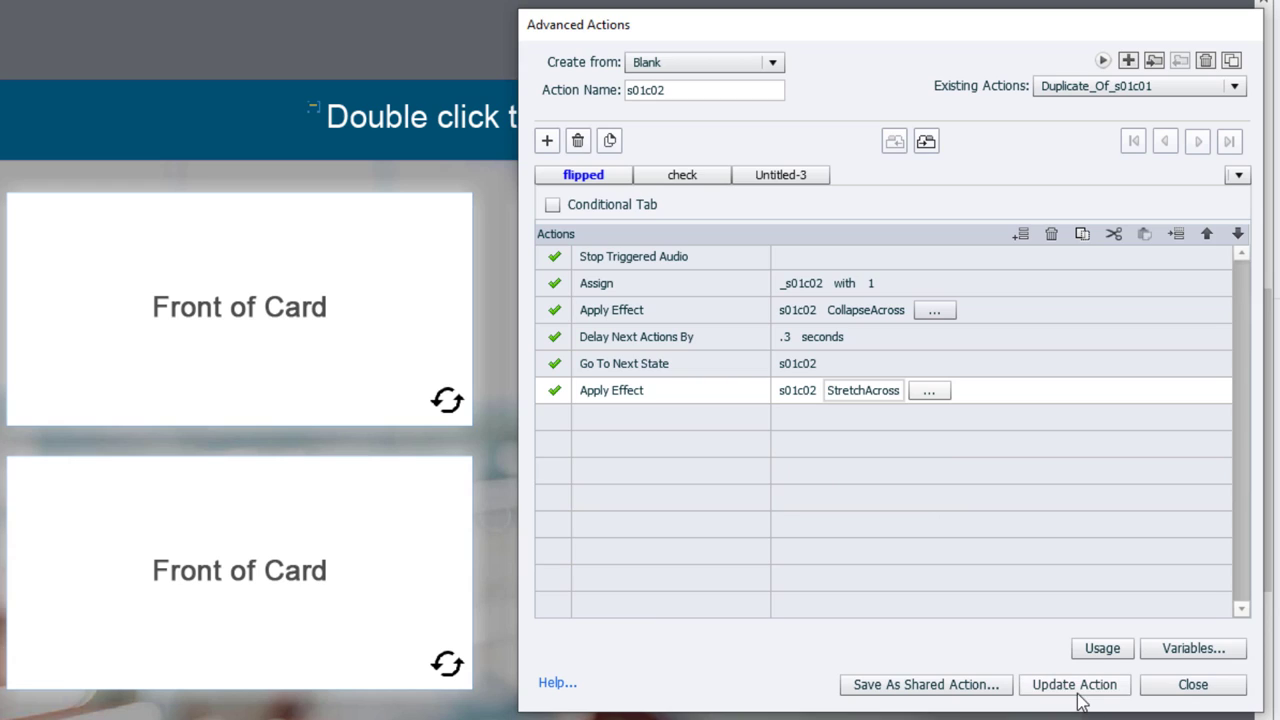
# - Review the check conditions, then update the s01c02 action and dismiss the confirmation
pyautogui.click(681, 176)
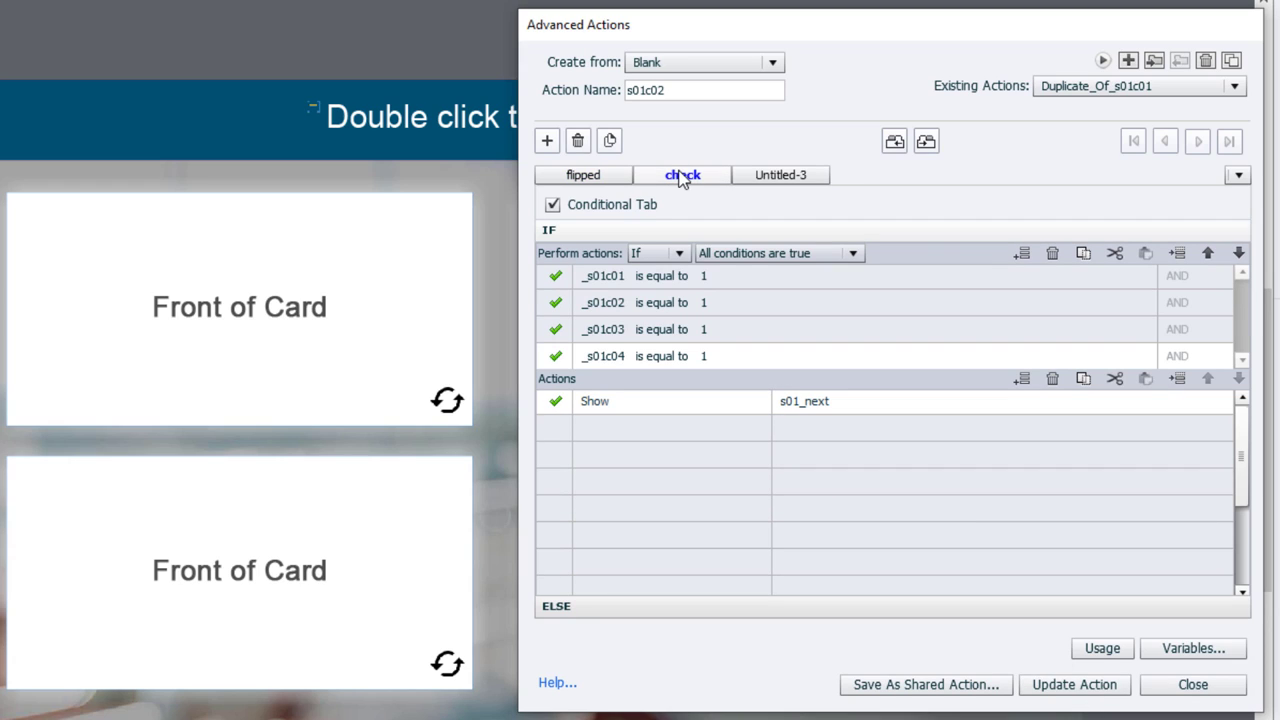
pyautogui.click(583, 174)
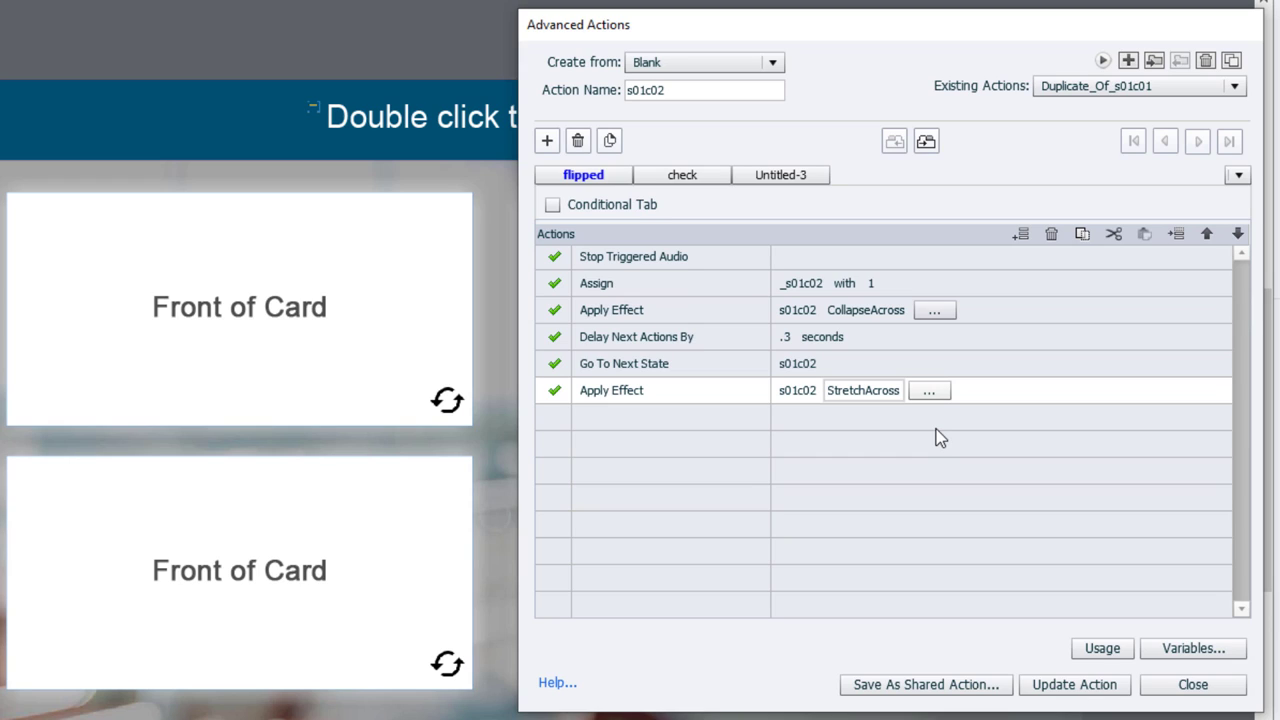
pyautogui.click(1080, 688)
pyautogui.click(952, 401)
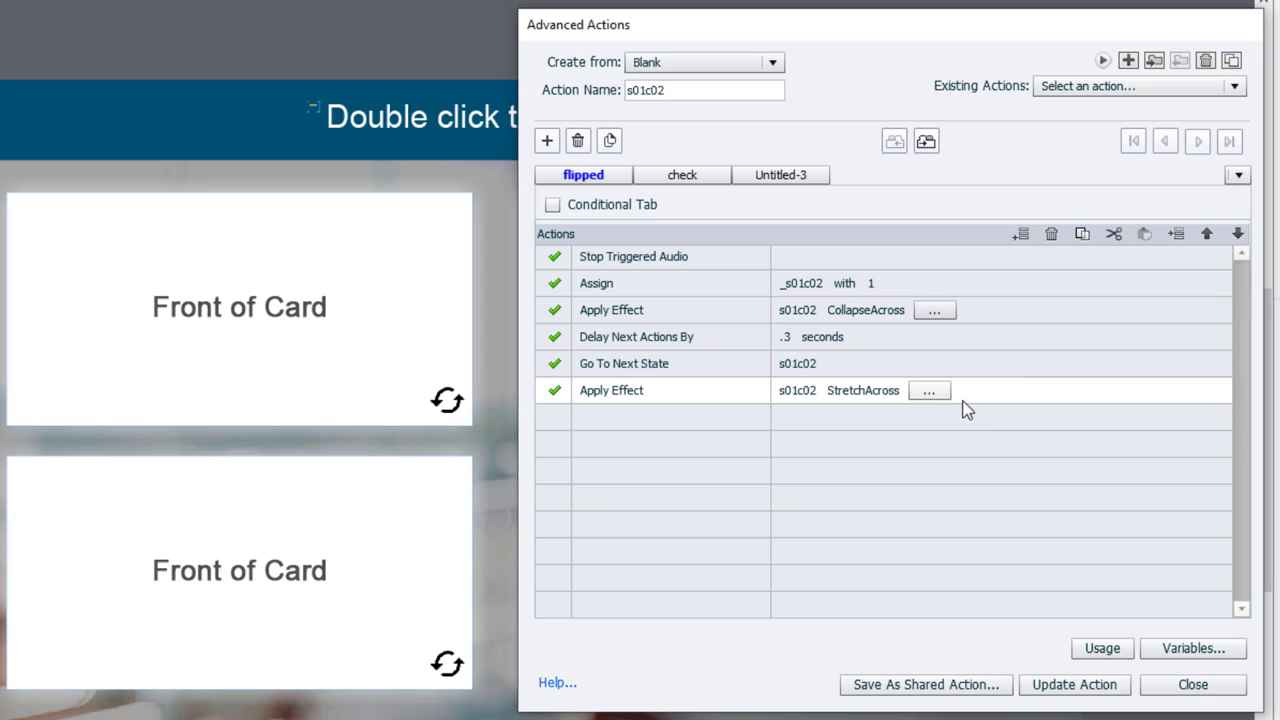
# - Duplicate s01c02, rename the copy s01c03, and set it to assign _s01c03
pyautogui.click(1235, 62)
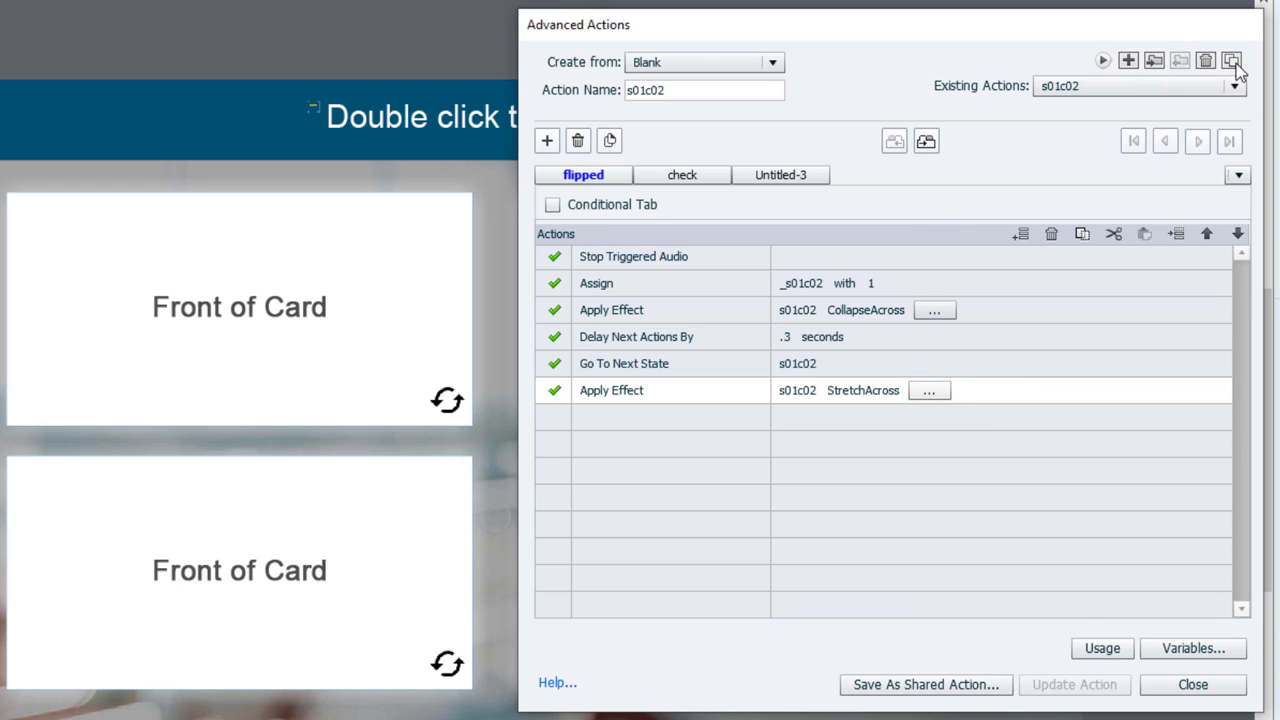
pyautogui.click(704, 89)
pyautogui.press('BackSpace')
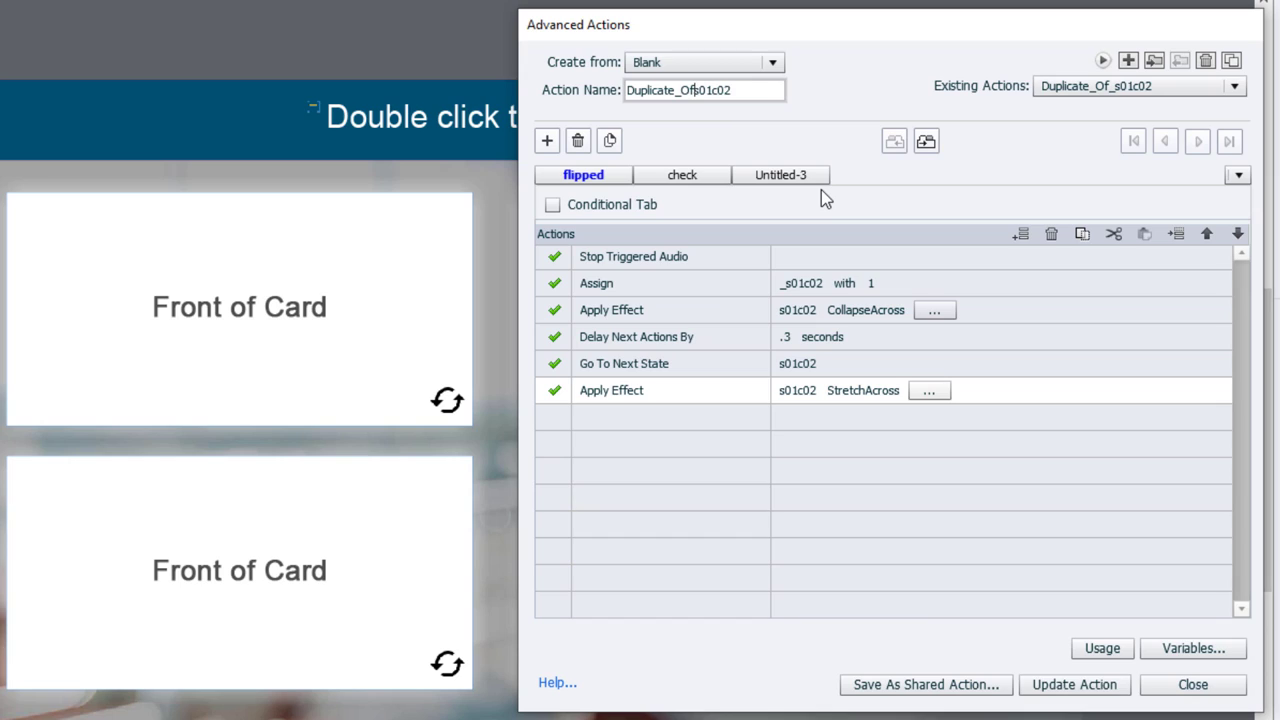
pyautogui.press('BackSpace')
pyautogui.press('BackSpace')
pyautogui.press('BackSpace')
pyautogui.press('BackSpace')
pyautogui.press('BackSpace')
pyautogui.press('BackSpace')
pyautogui.press('BackSpace')
pyautogui.press('BackSpace')
pyautogui.press('BackSpace')
pyautogui.press('BackSpace')
pyautogui.press('BackSpace')
pyautogui.press('BackSpace')
pyautogui.press('End')
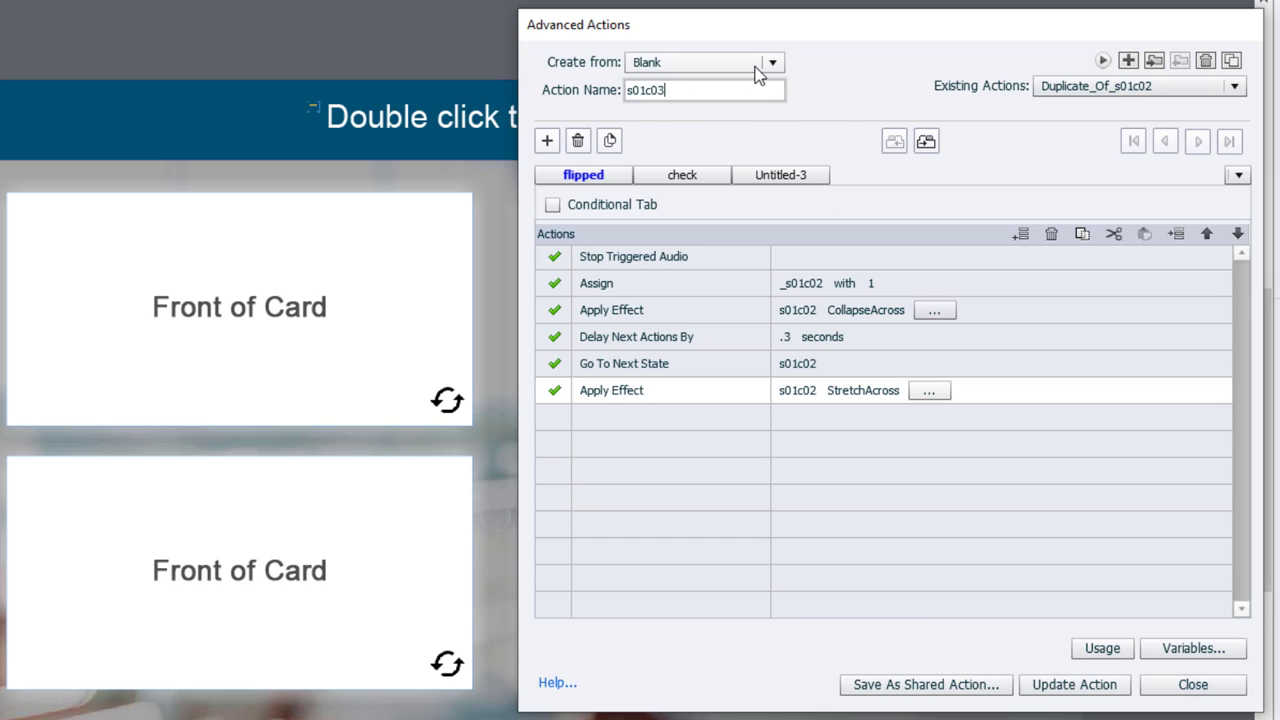
pyautogui.click(822, 284)
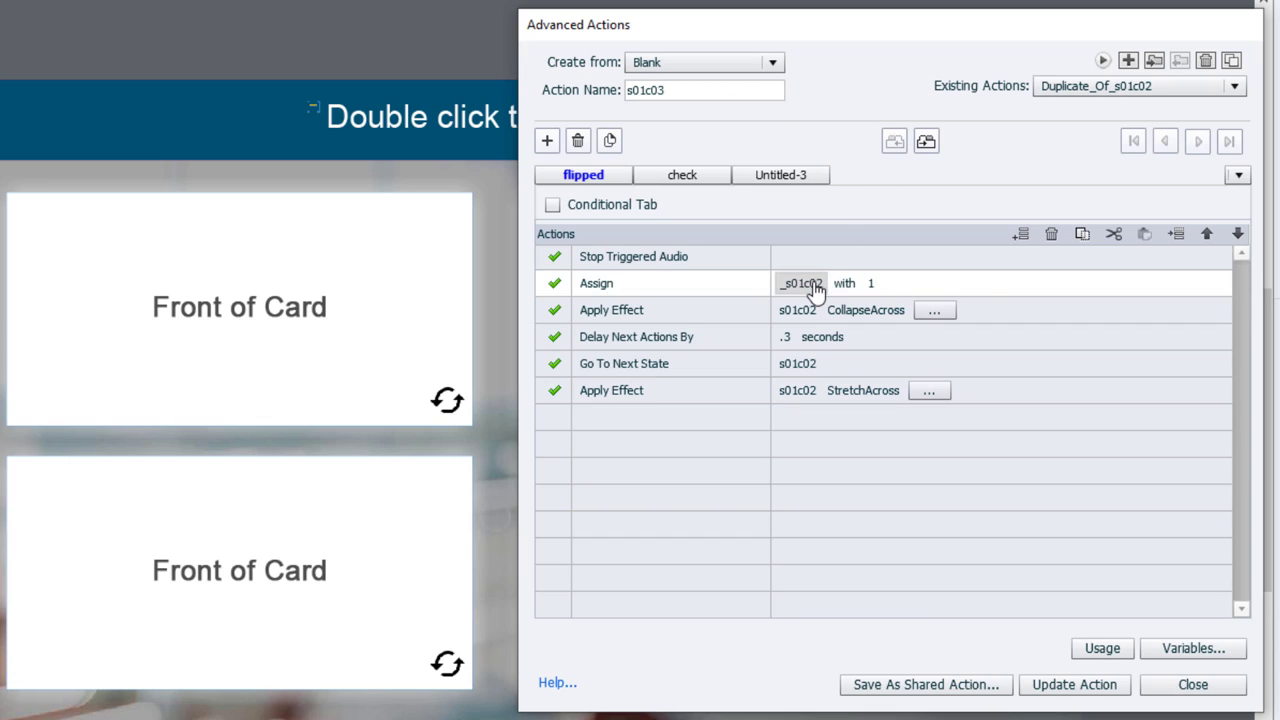
pyautogui.write('_s0')
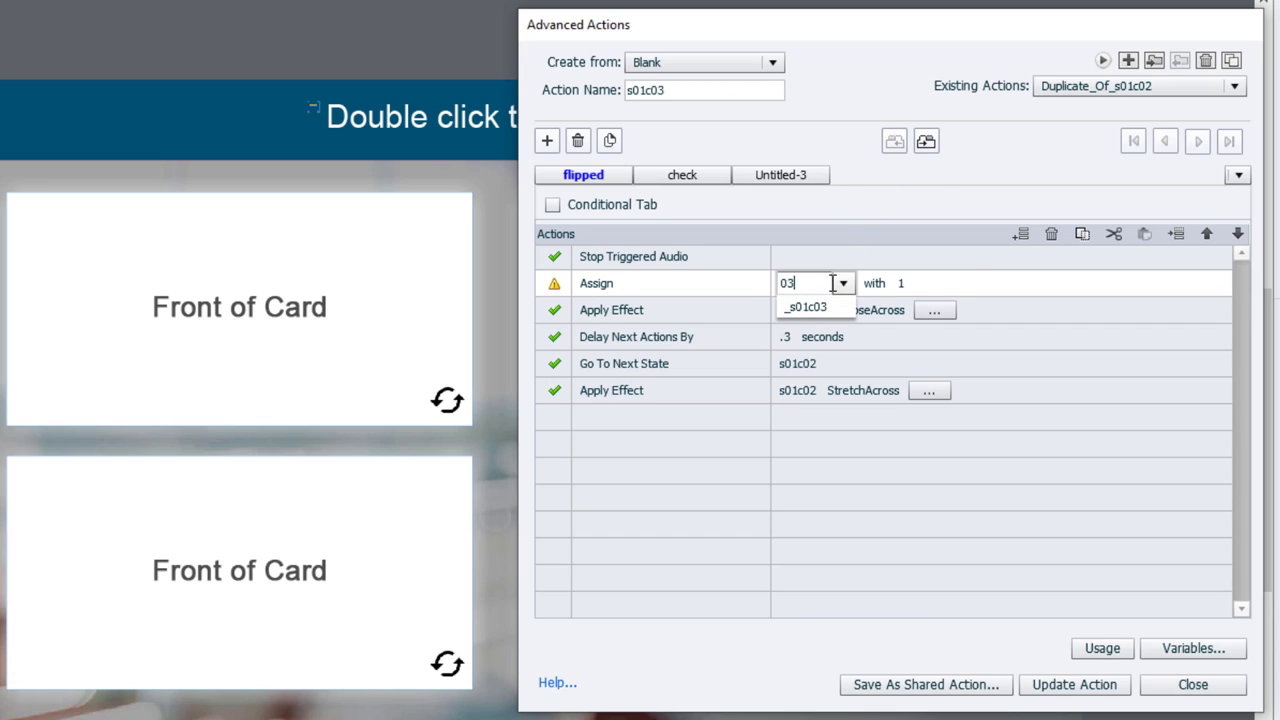
pyautogui.press('Return')
# - Retarget the collapse, Go To Next State and stretch steps to s01c03, then update the action
pyautogui.click(797, 310)
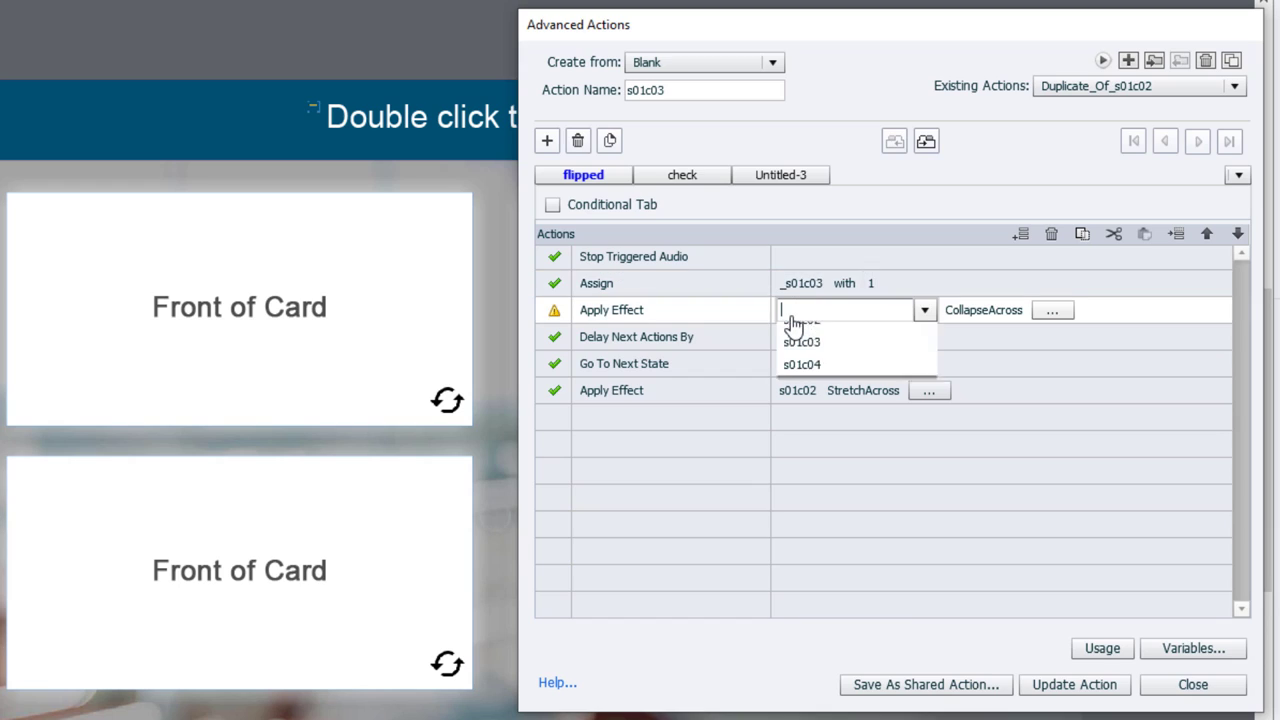
pyautogui.write('03')
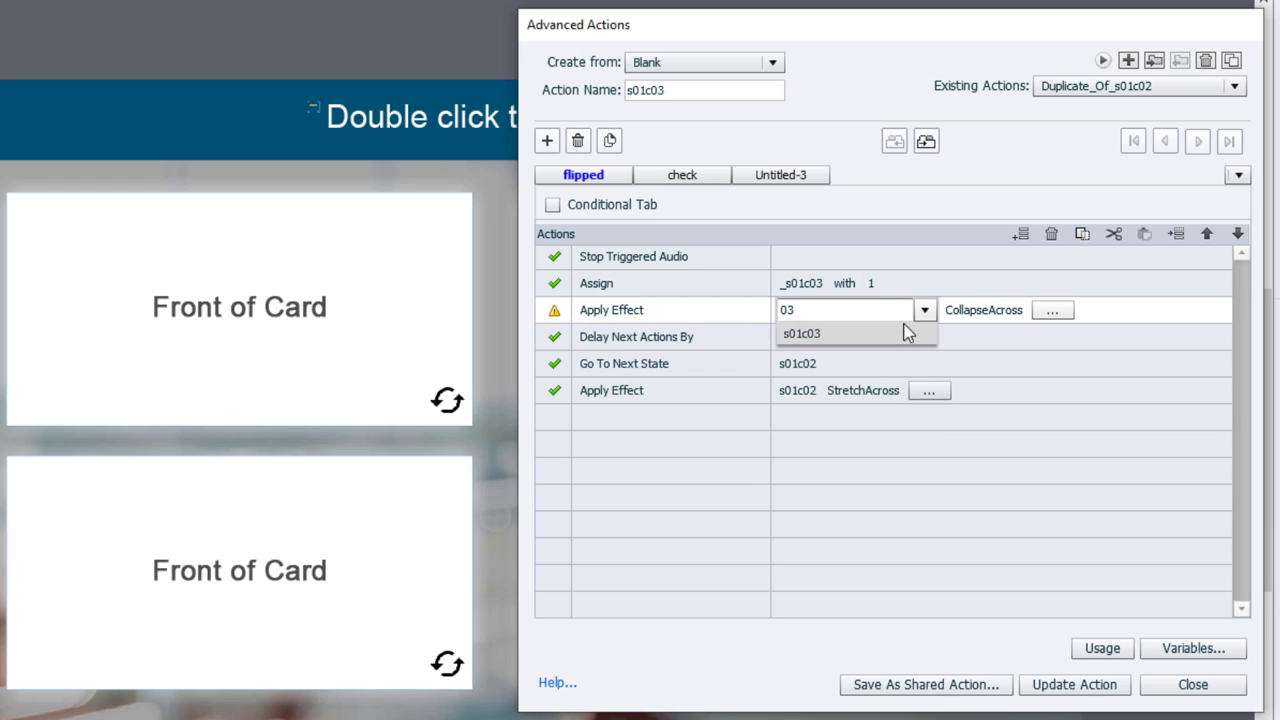
pyautogui.press('Return')
pyautogui.click(806, 364)
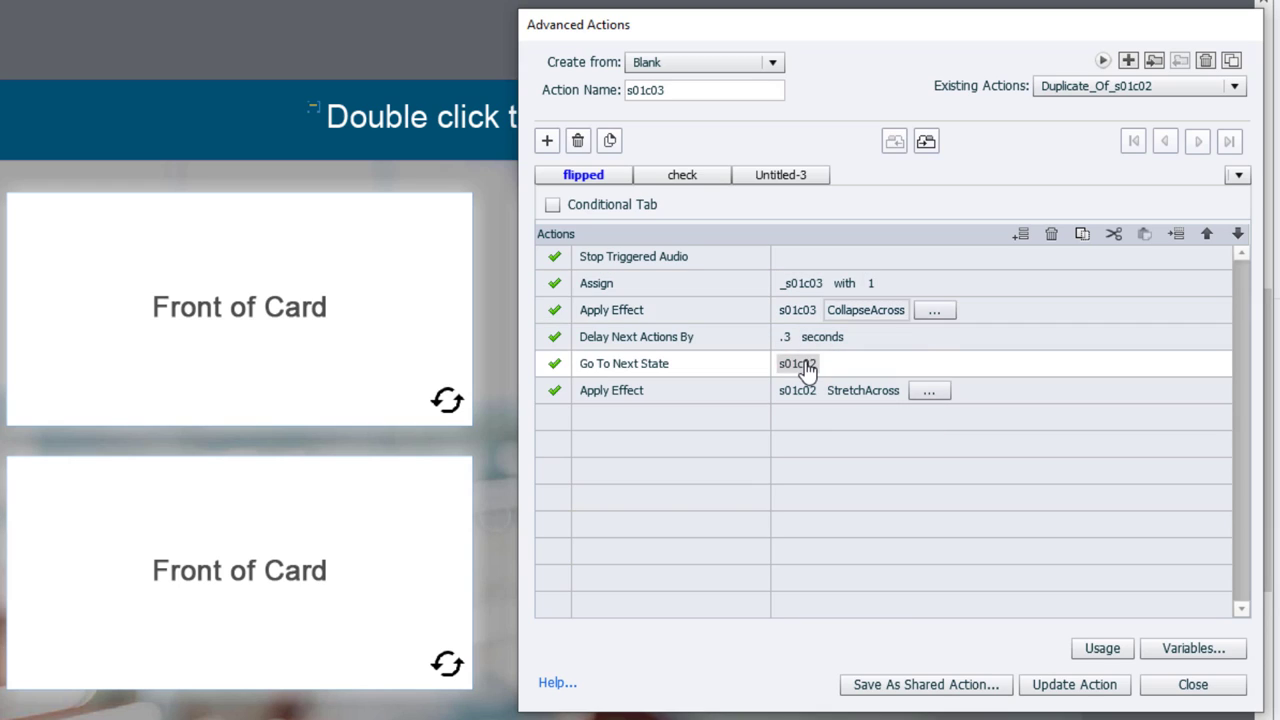
pyautogui.write('03')
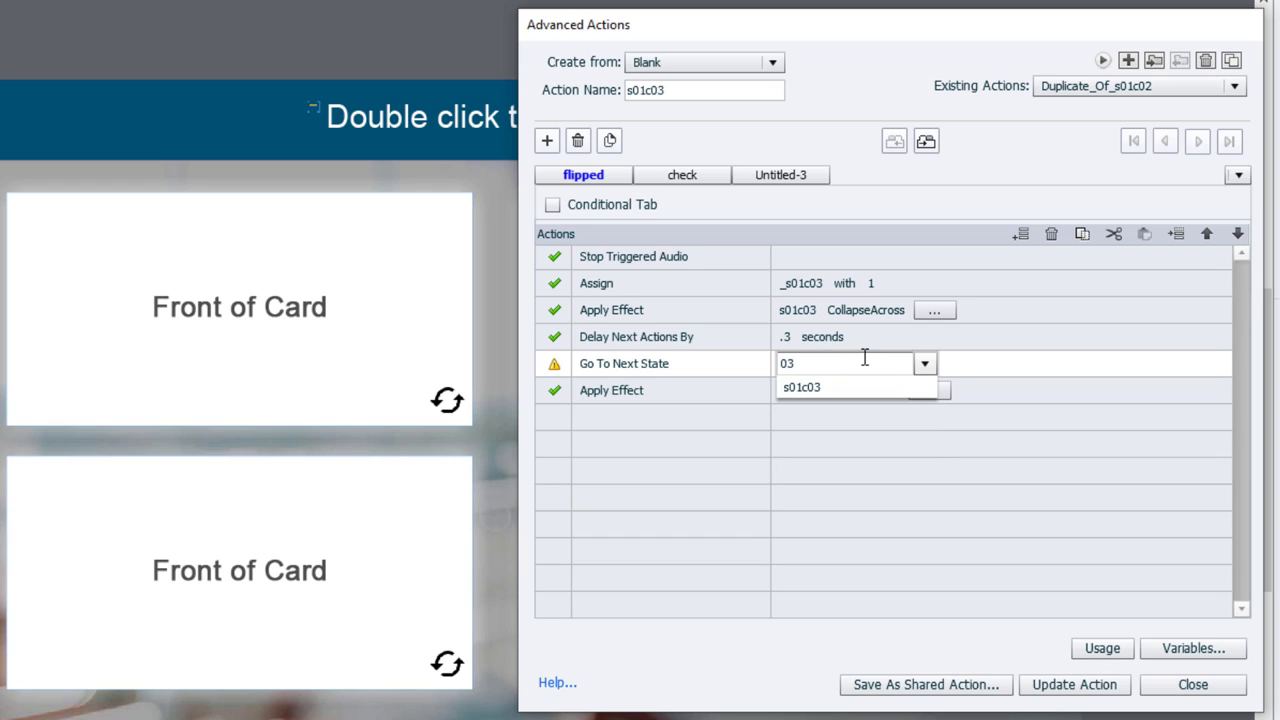
pyautogui.press('Return')
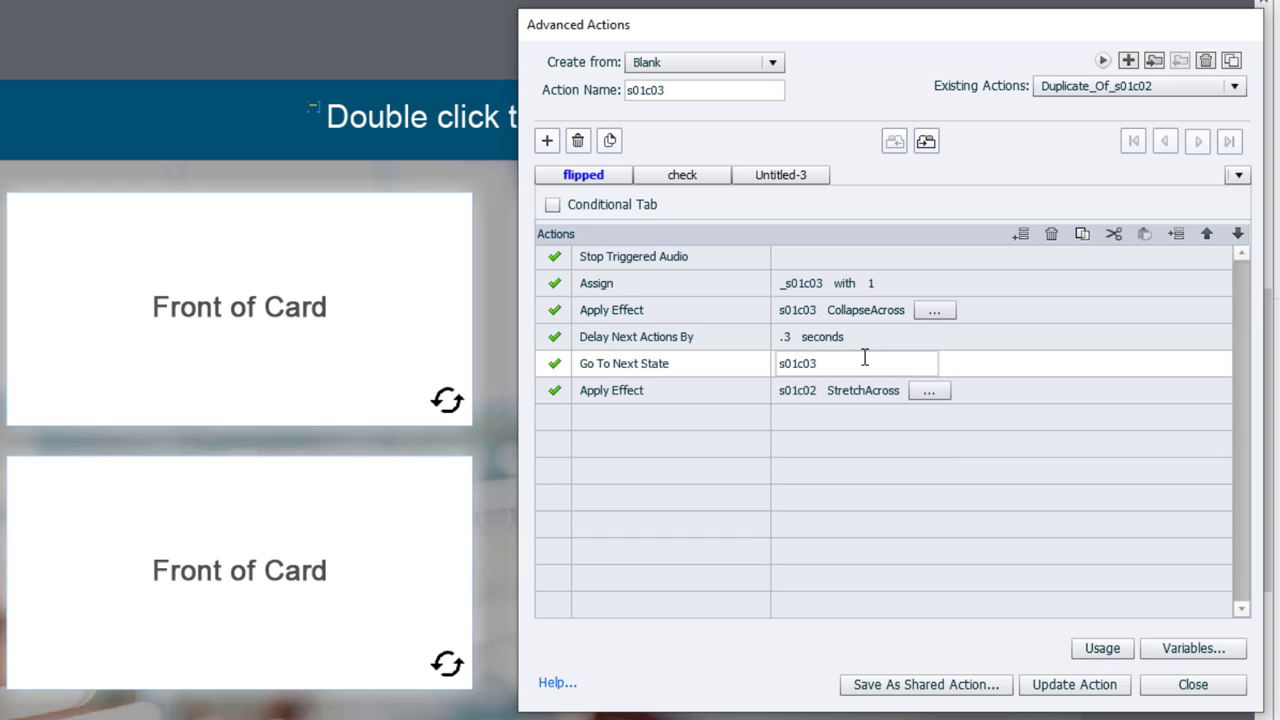
pyautogui.click(803, 394)
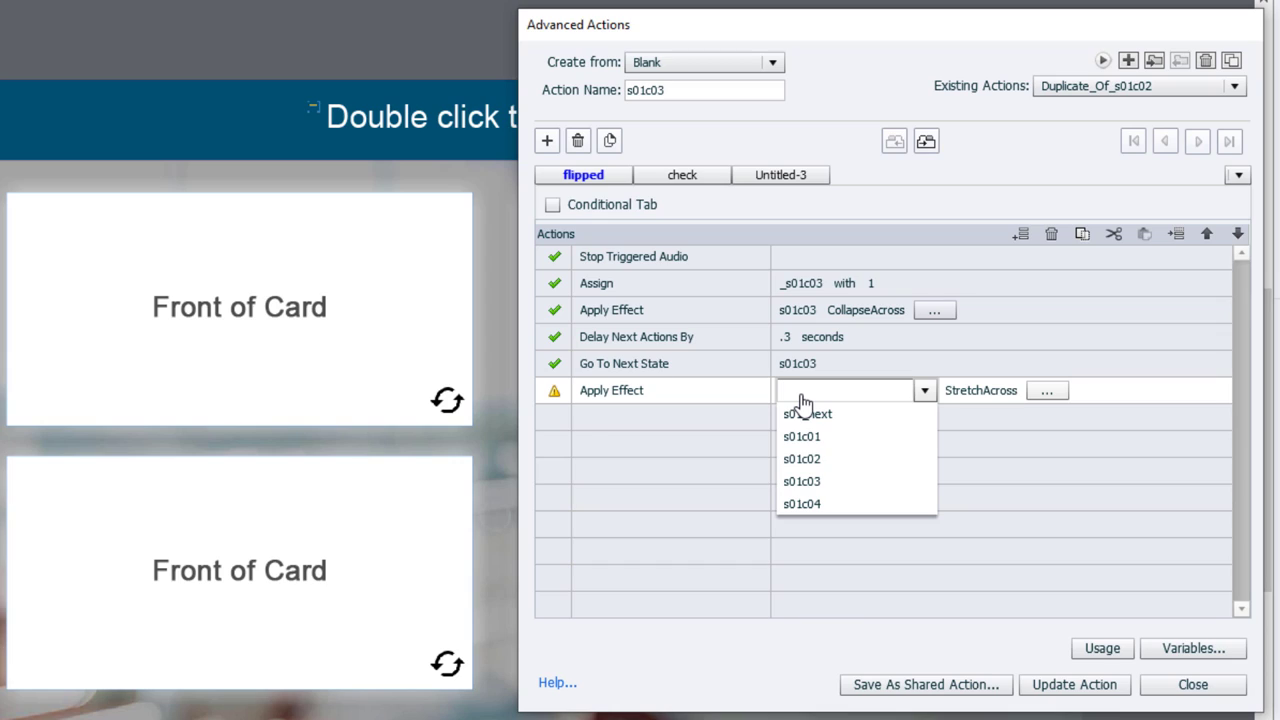
pyautogui.write('03')
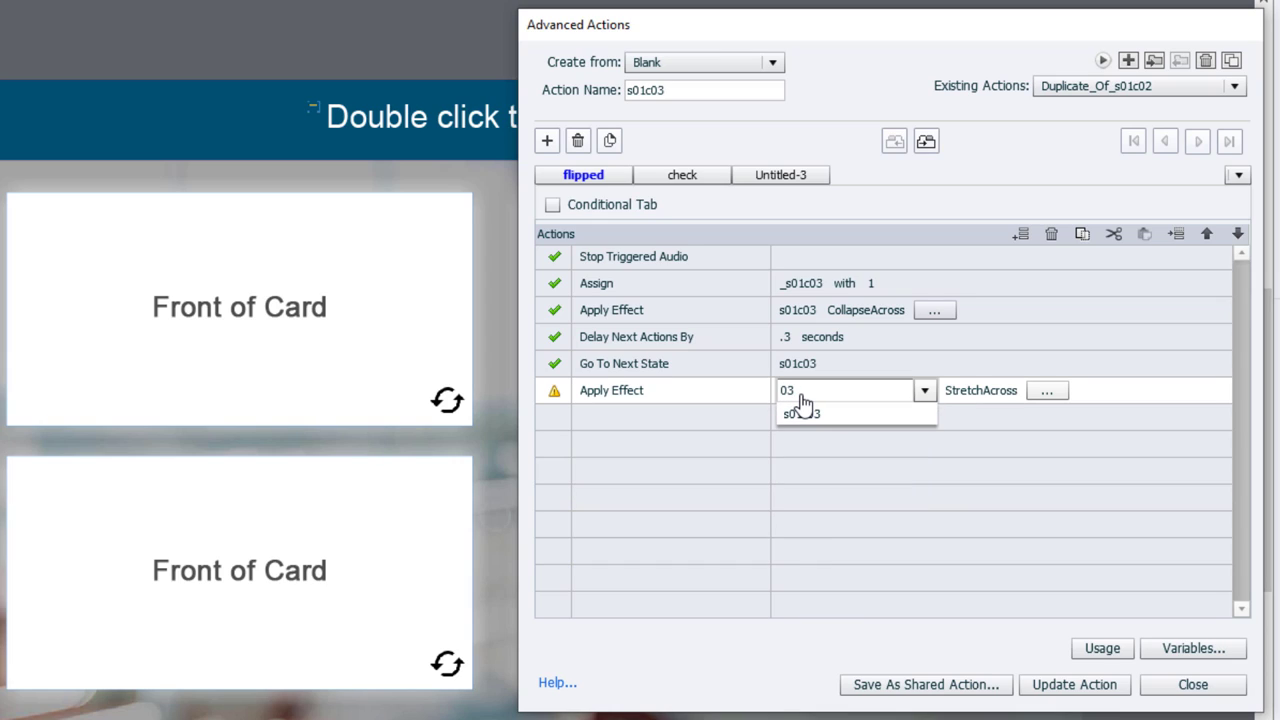
pyautogui.press('Return')
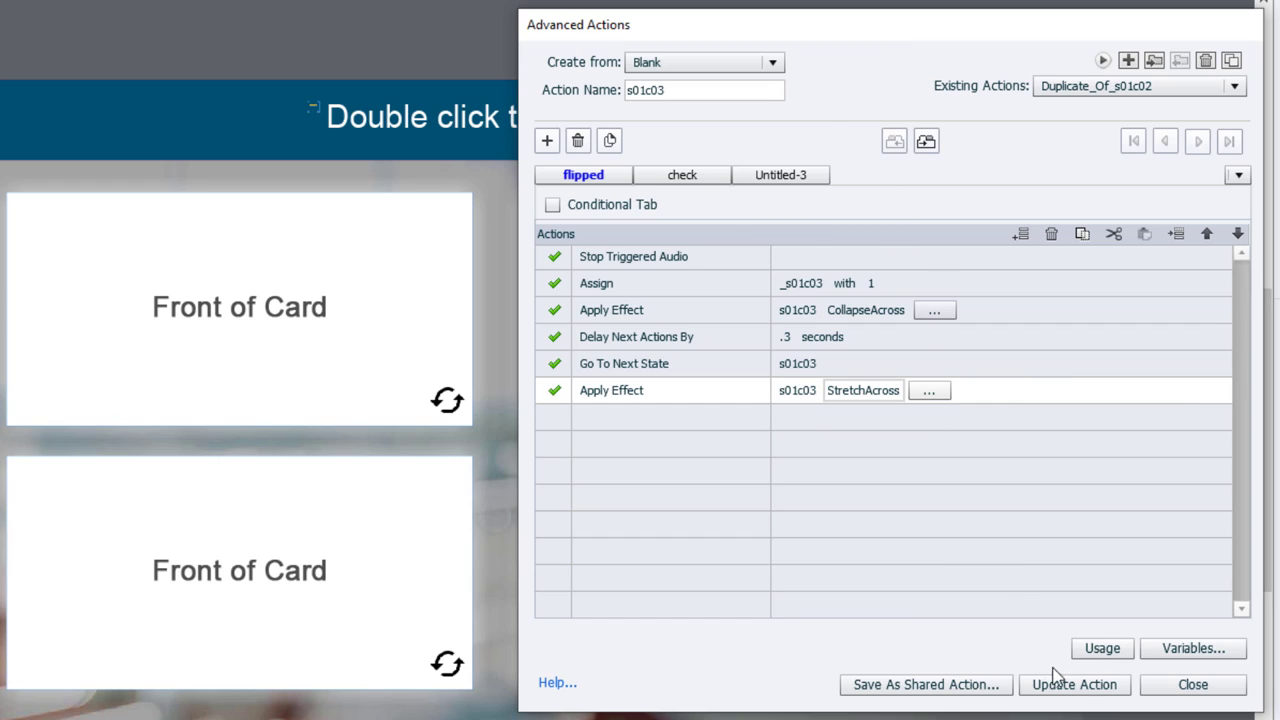
pyautogui.click(1079, 692)
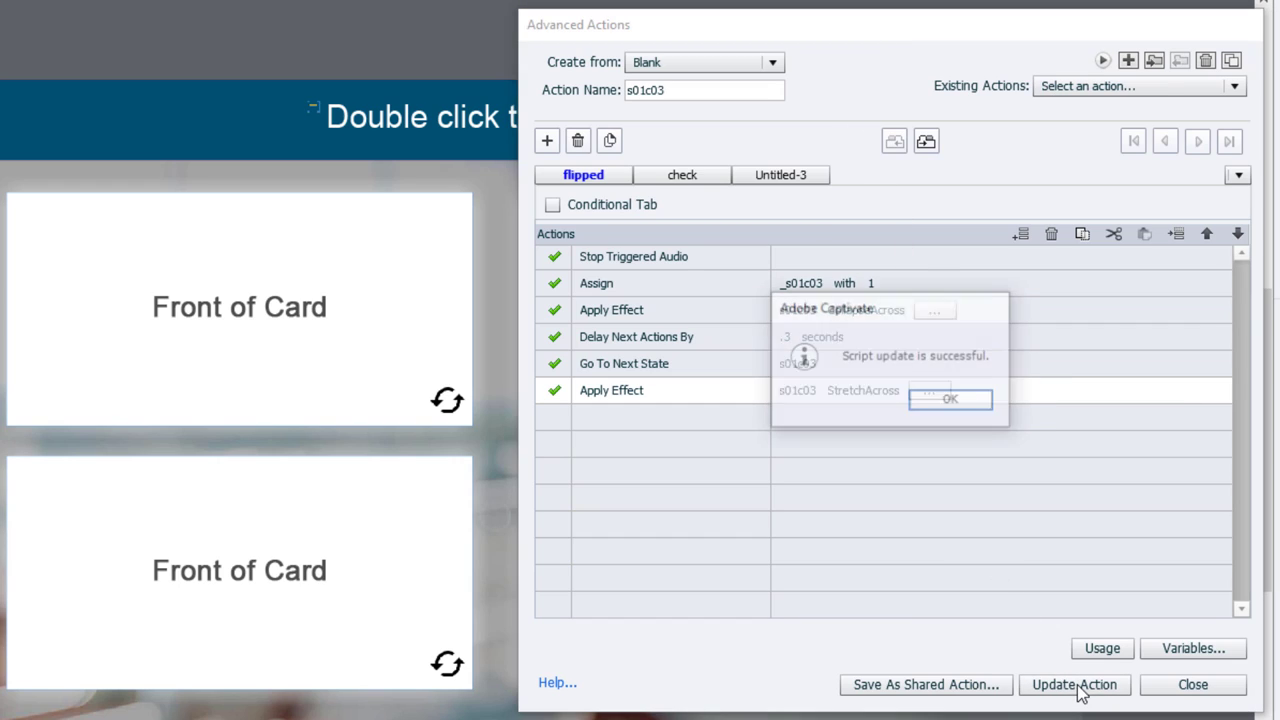
# - Rename the copied action s01c04 and make it assign _s01c04
pyautogui.click(974, 400)
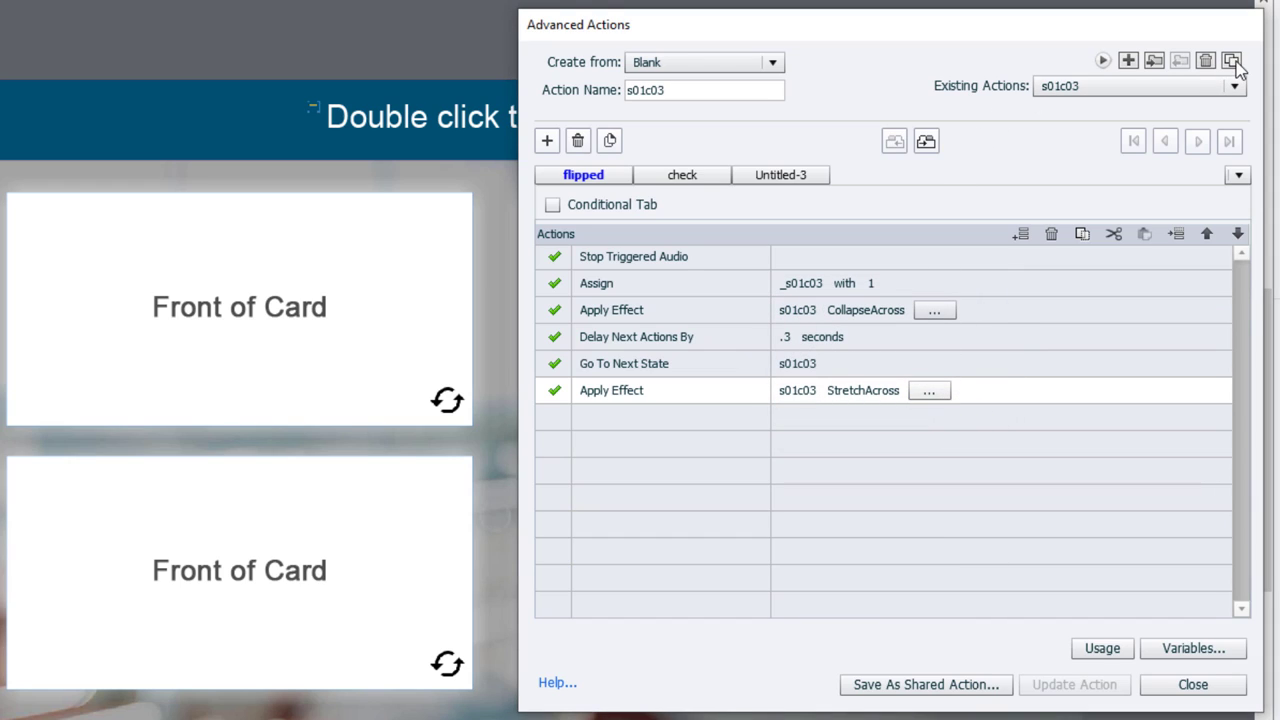
pyautogui.click(697, 92)
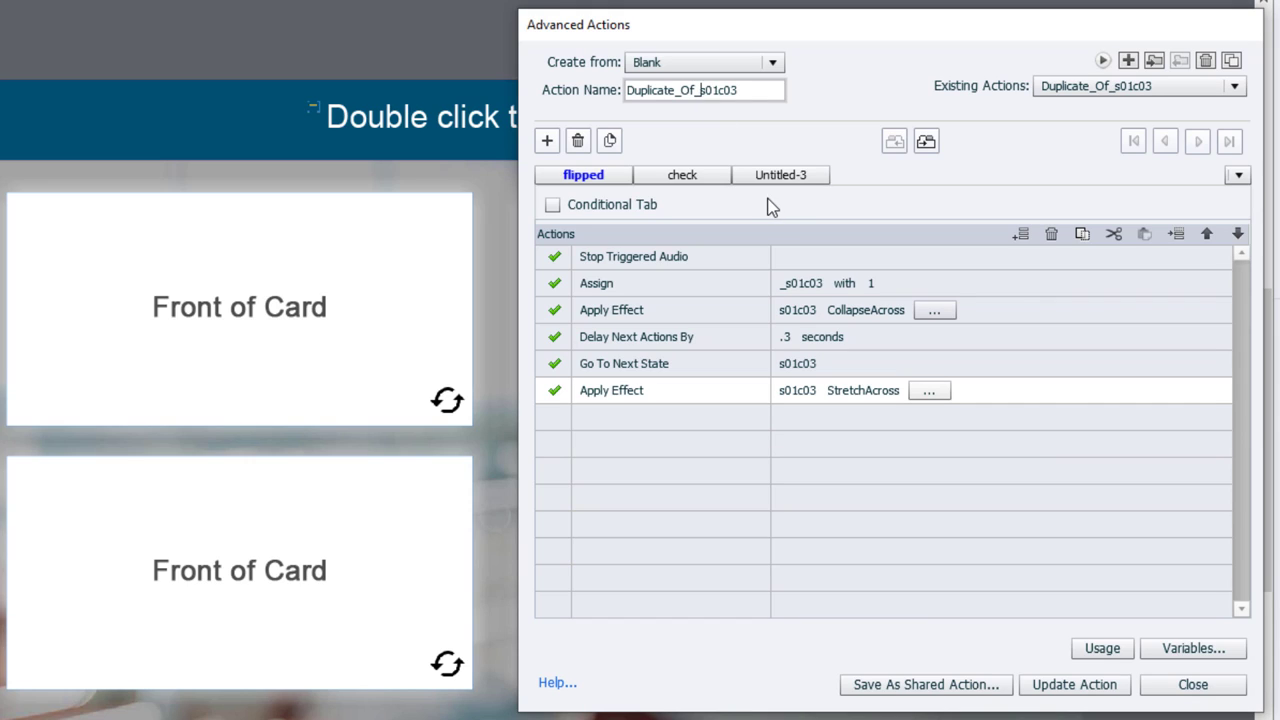
pyautogui.press('Delete')
pyautogui.press('BackSpace')
pyautogui.press('BackSpace')
pyautogui.press('BackSpace')
pyautogui.press('BackSpace')
pyautogui.press('BackSpace')
pyautogui.press('BackSpace')
pyautogui.press('BackSpace')
pyautogui.press('BackSpace')
pyautogui.press('BackSpace')
pyautogui.press('BackSpace')
pyautogui.press('BackSpace')
pyautogui.press('BackSpace')
pyautogui.click(718, 89)
pyautogui.click(812, 287)
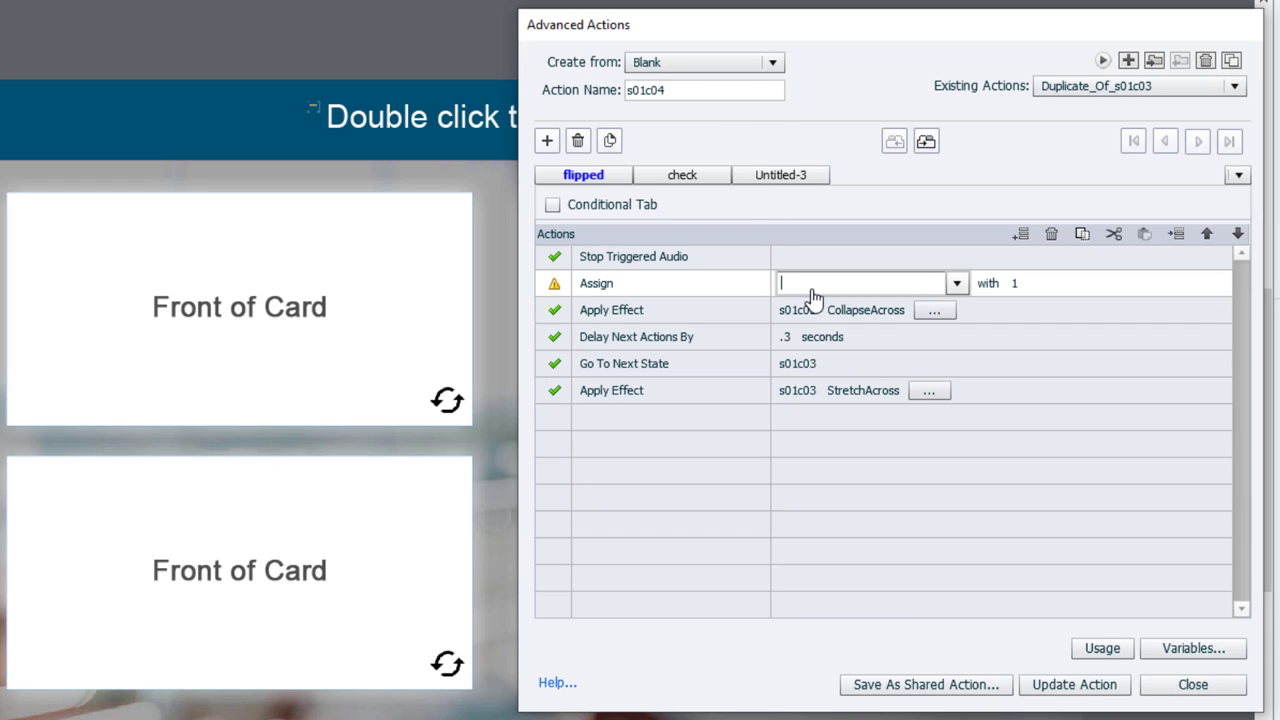
pyautogui.write('04')
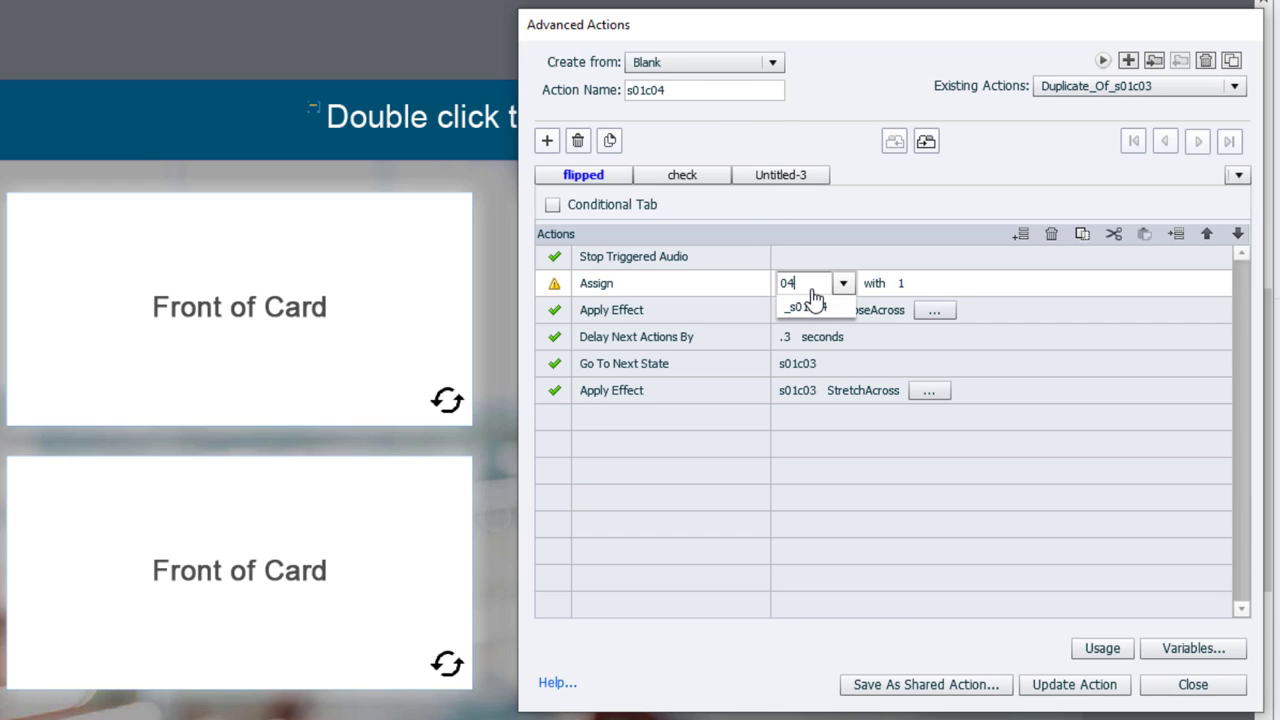
pyautogui.click(806, 306)
# - Point the collapse, Go To Next State and stretch steps at s01c04, then update the action
pyautogui.click(805, 320)
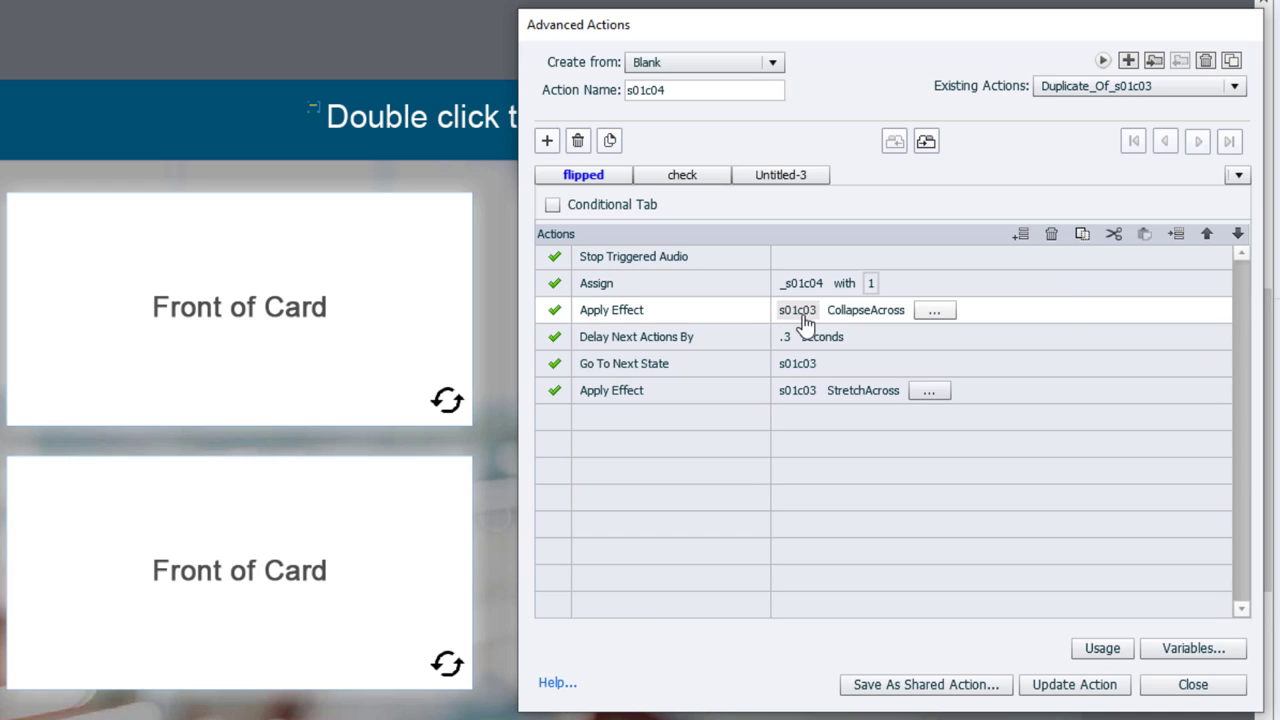
pyautogui.click(805, 315)
pyautogui.write('04')
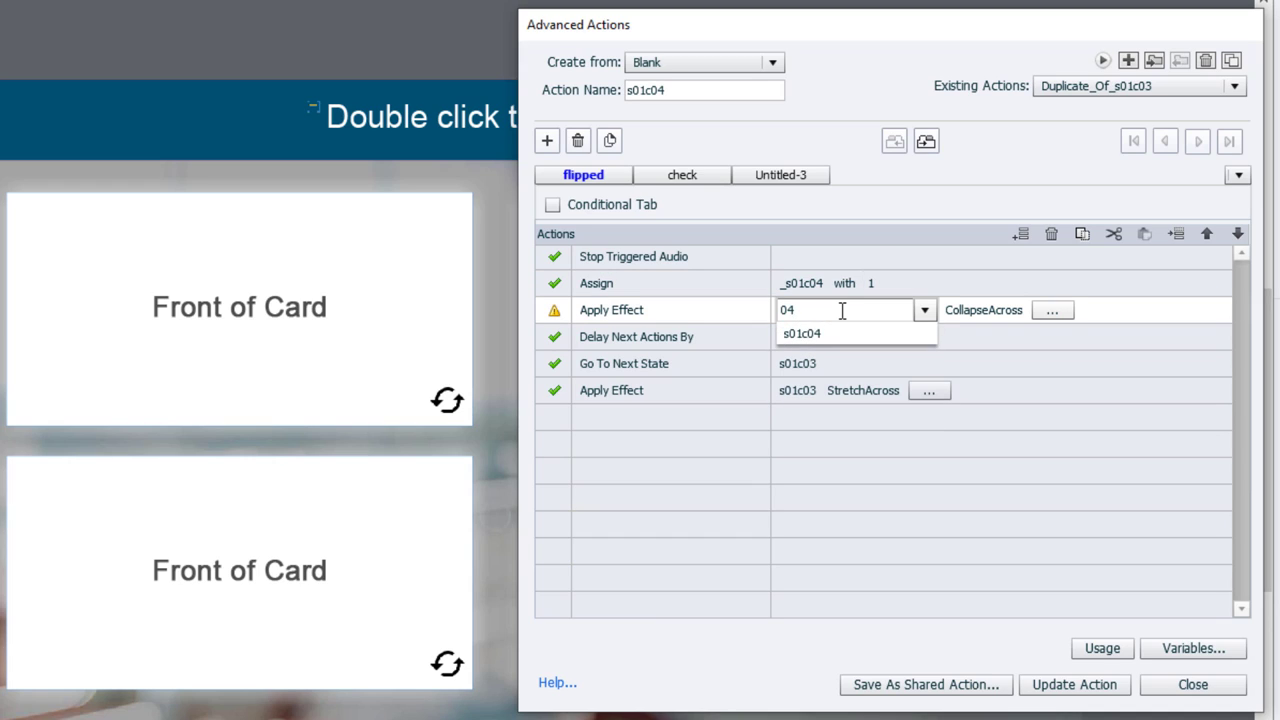
pyautogui.press('Return')
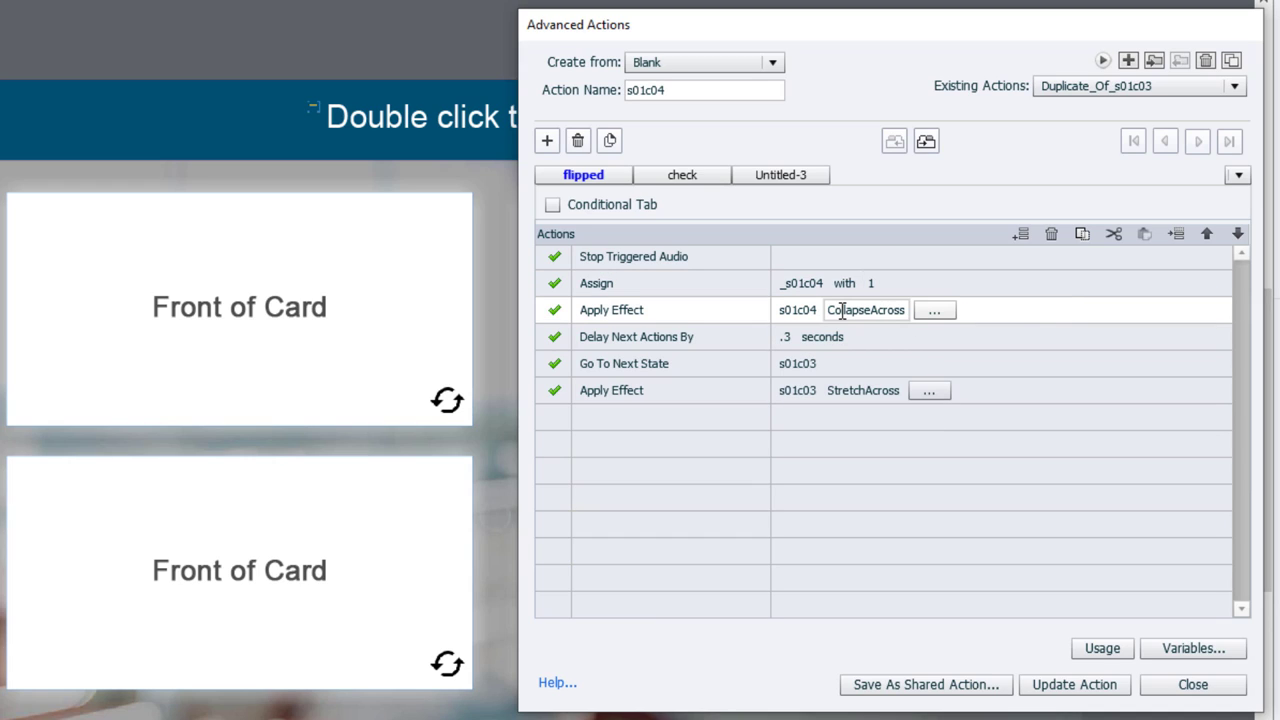
pyautogui.click(817, 365)
pyautogui.write('04')
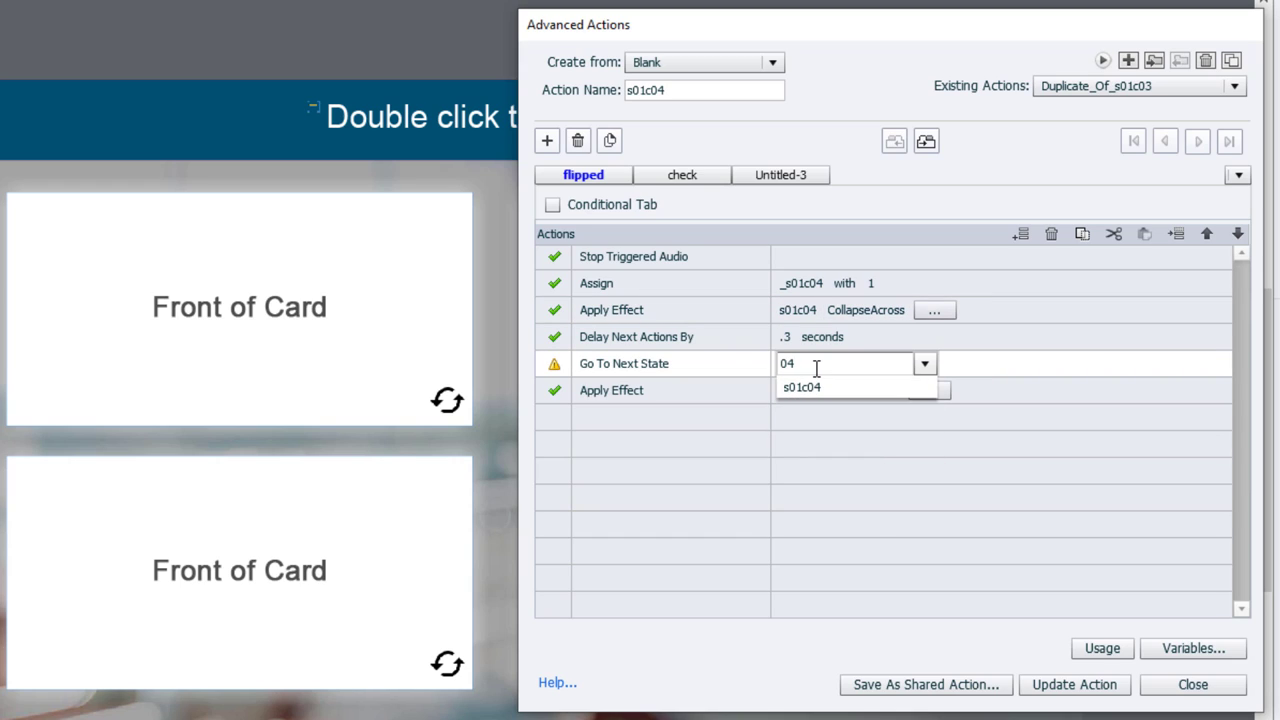
pyautogui.press('Return')
pyautogui.click(812, 390)
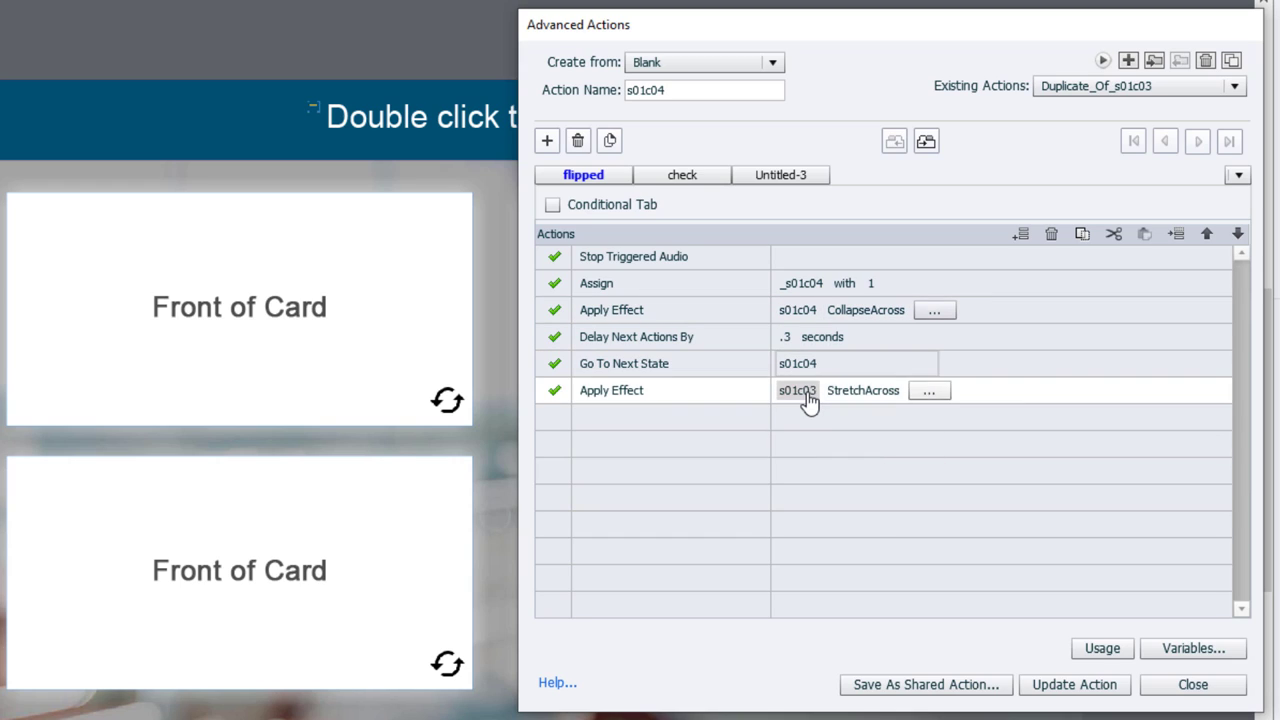
pyautogui.write('04')
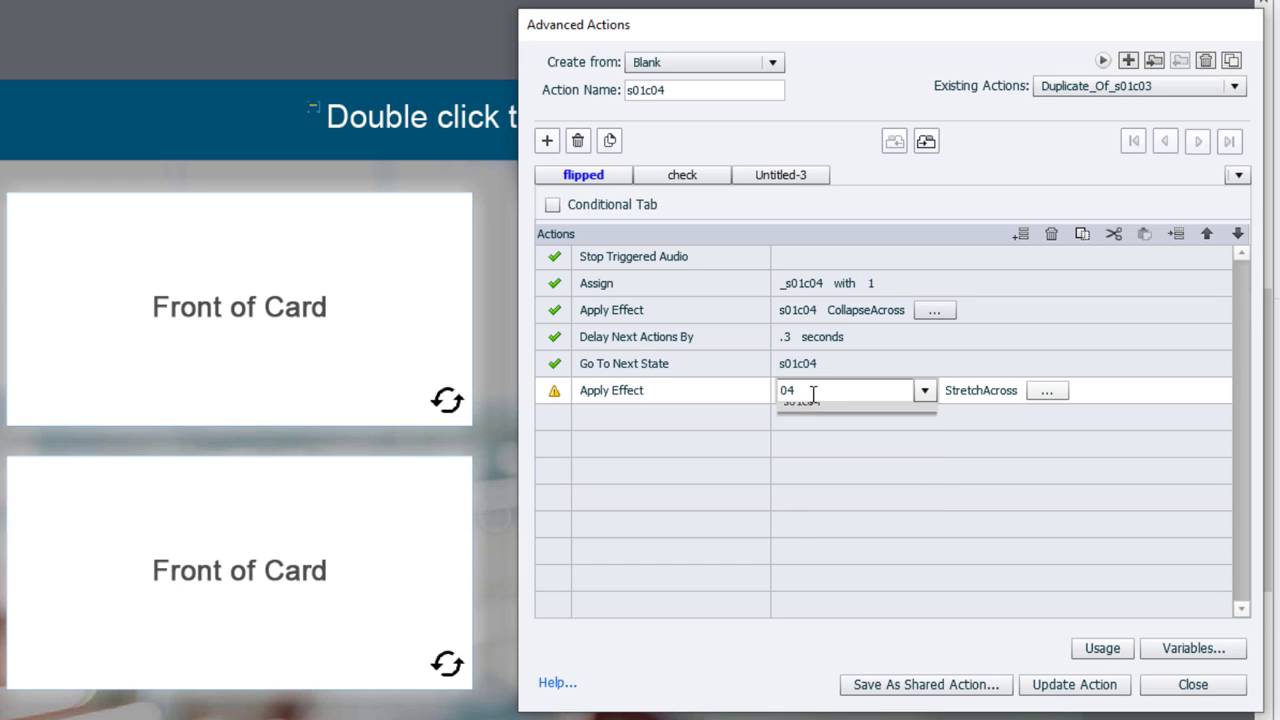
pyautogui.press('Return')
pyautogui.click(1066, 687)
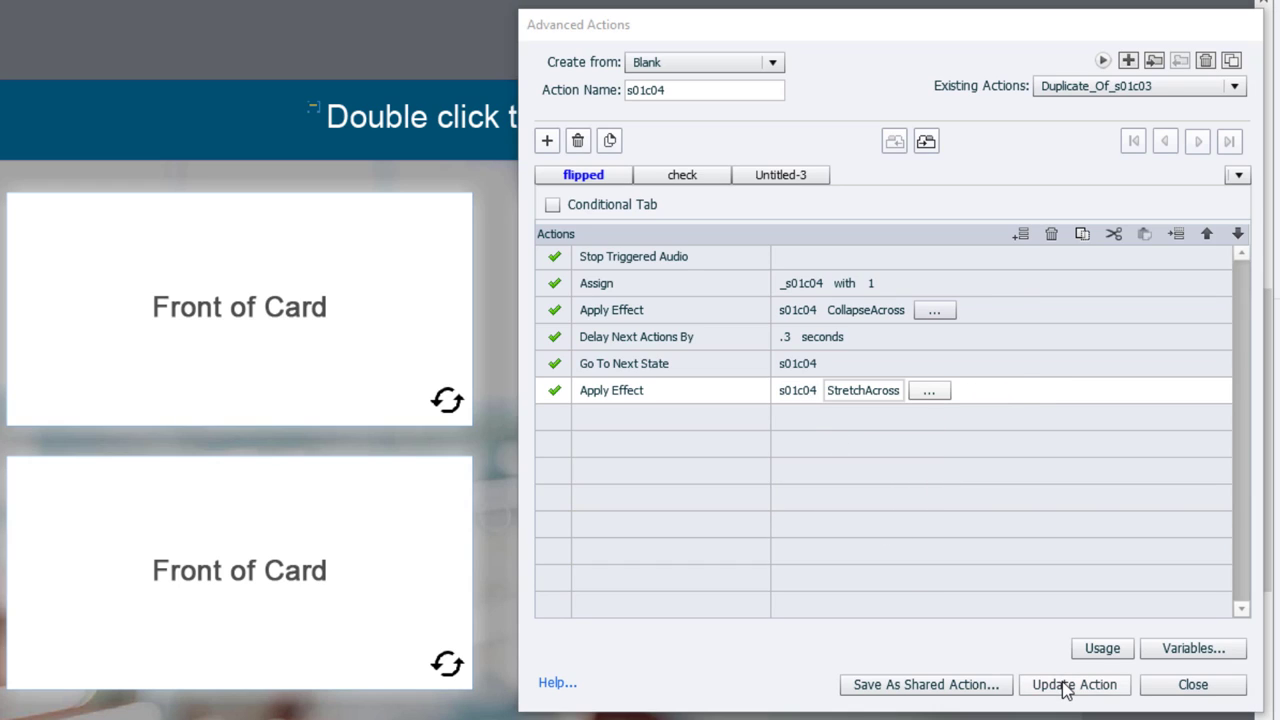
pyautogui.click(951, 401)
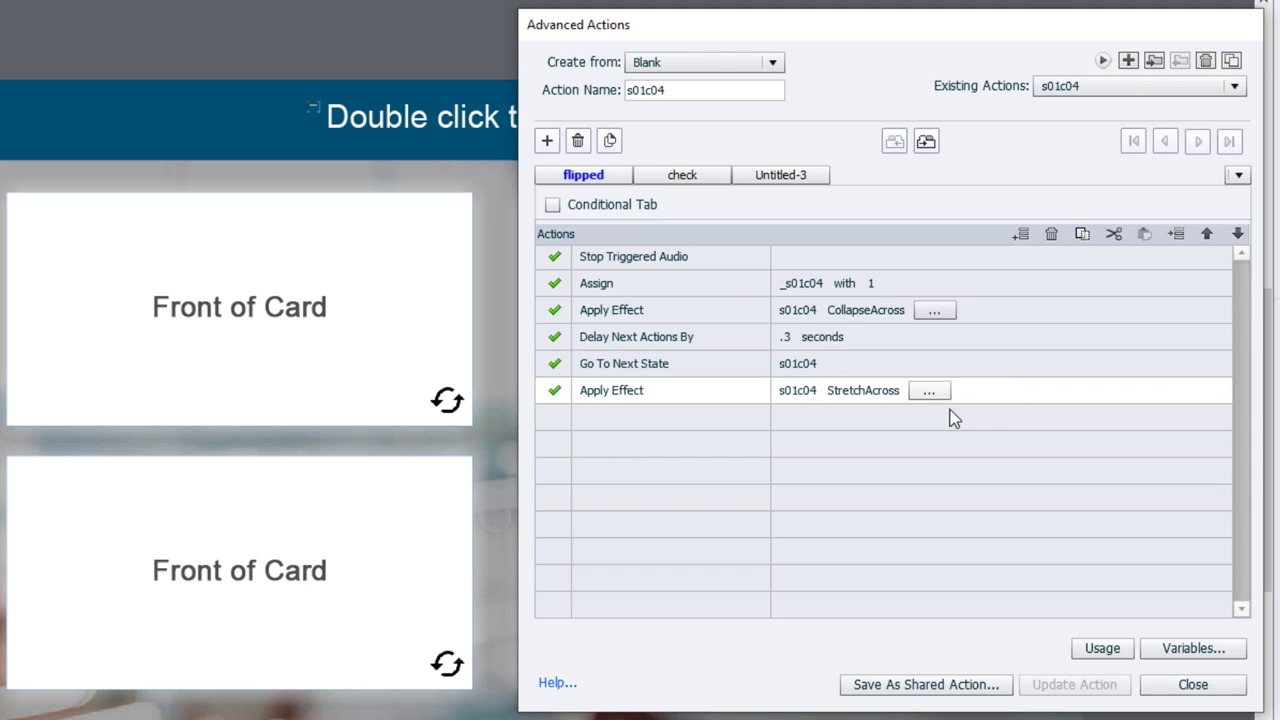
# - Make the top-left card s01c01 execute an advanced action on success
pyautogui.click(1191, 685)
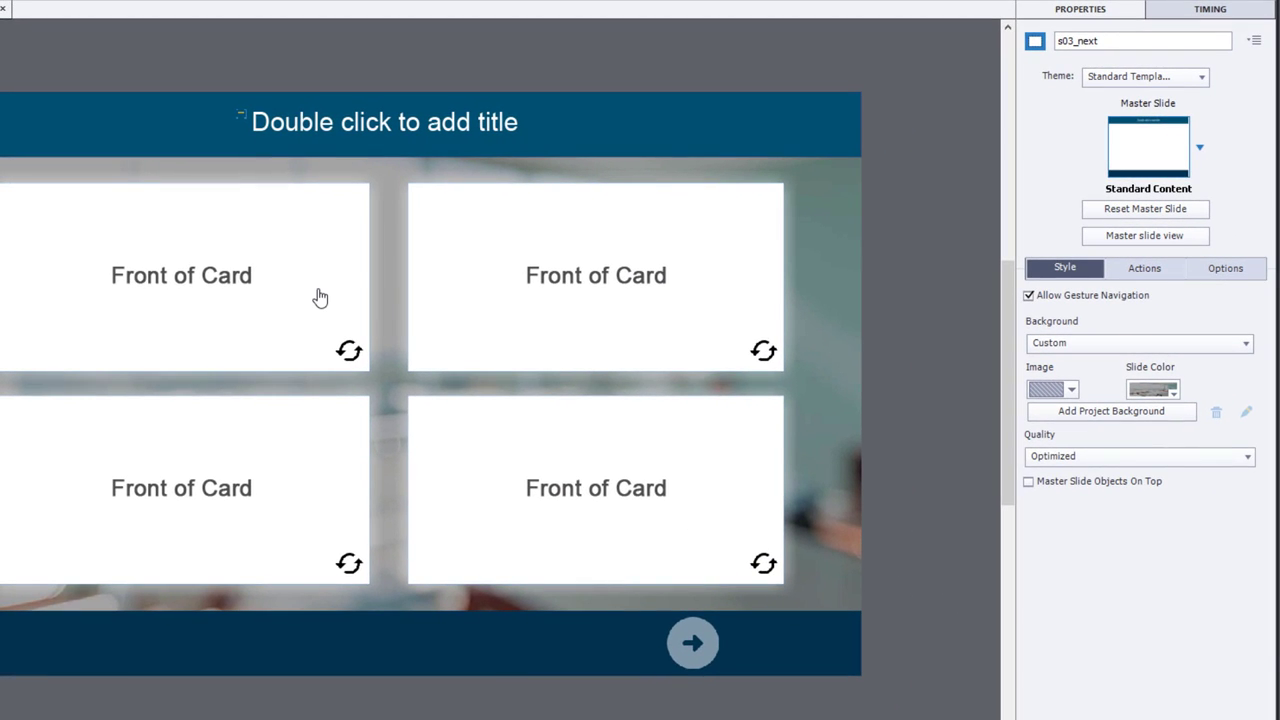
pyautogui.click(319, 293)
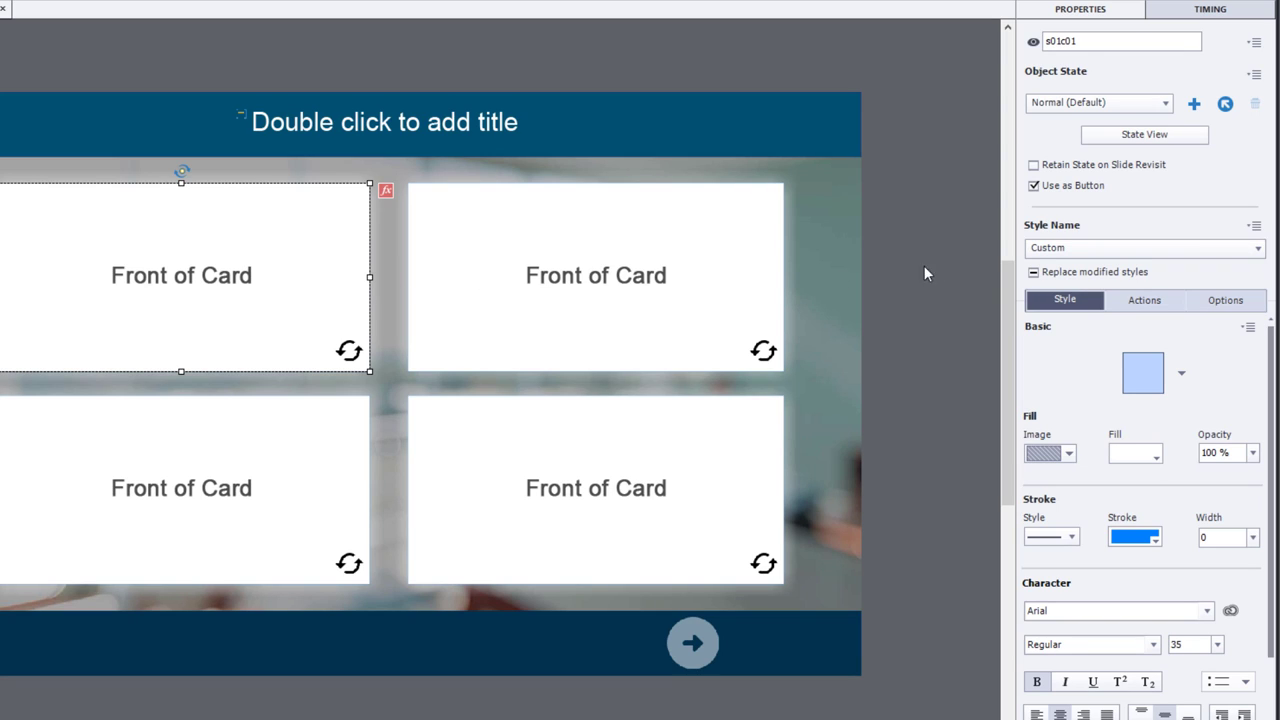
pyautogui.click(1151, 300)
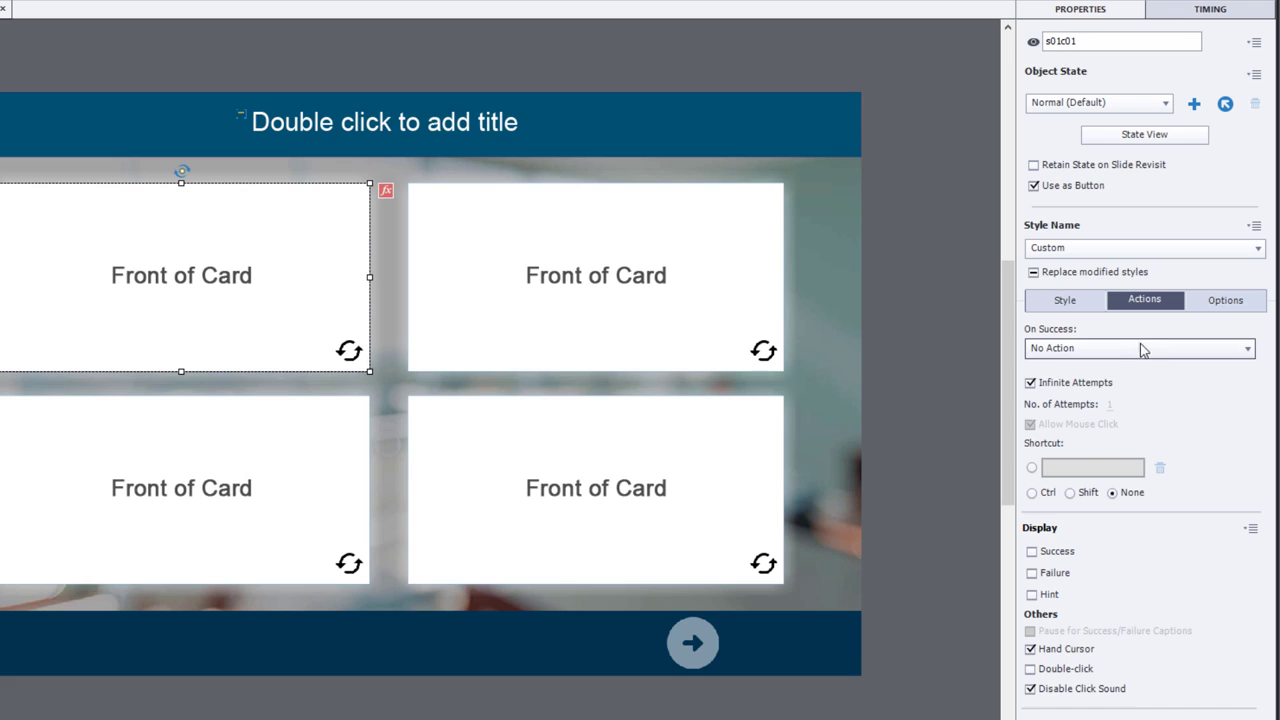
pyautogui.click(1128, 350)
pyautogui.scroll(5, 1148, 405)
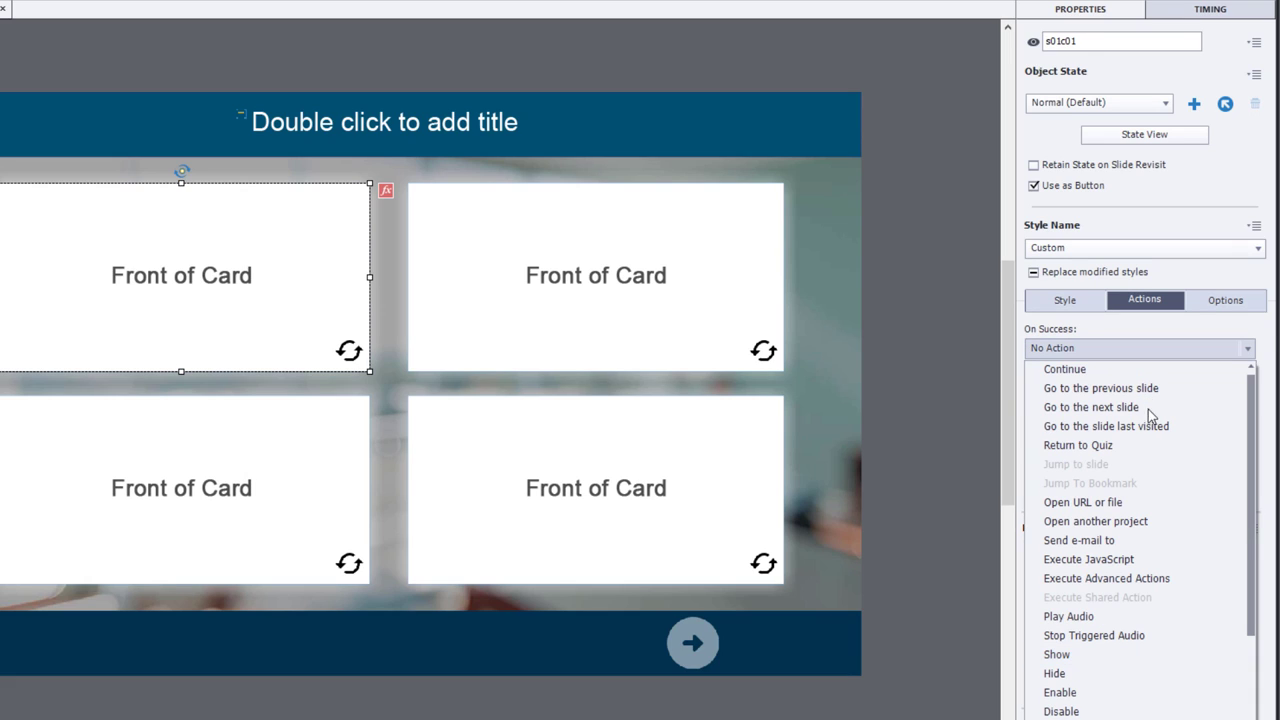
pyautogui.click(1155, 578)
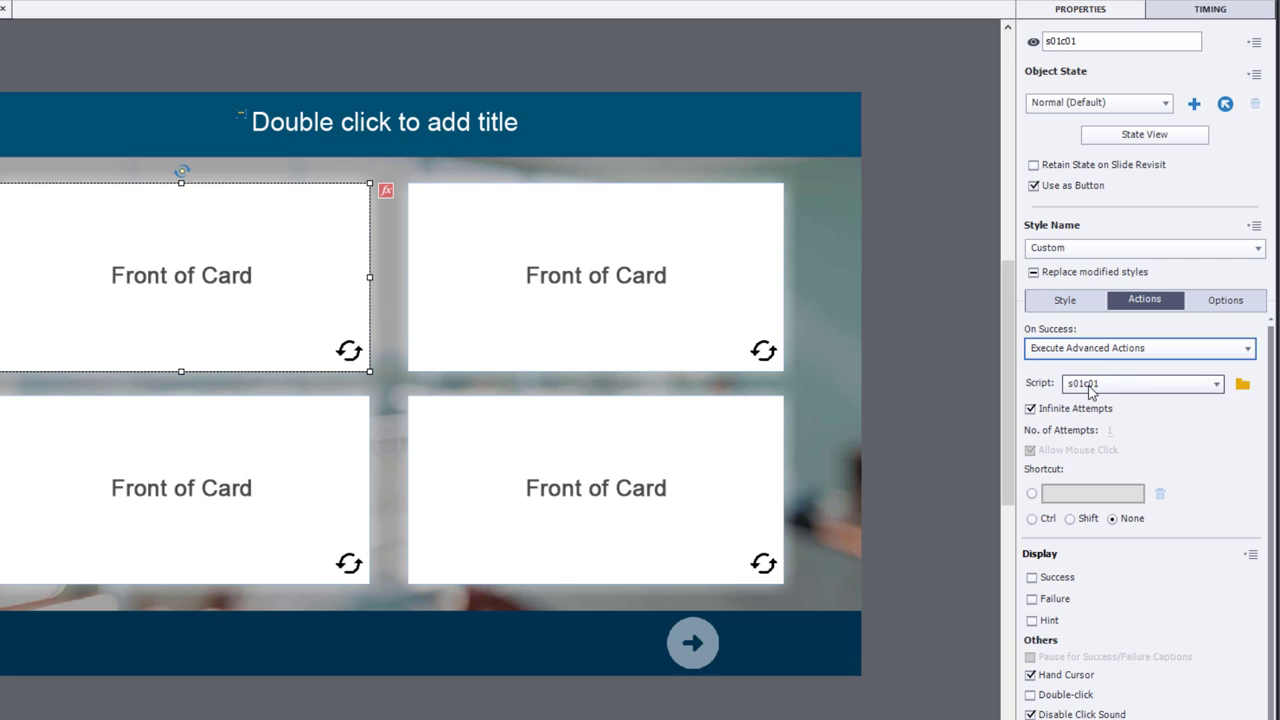
# - Set the top-right card to execute the s01c02 advanced action on success
pyautogui.click(620, 300)
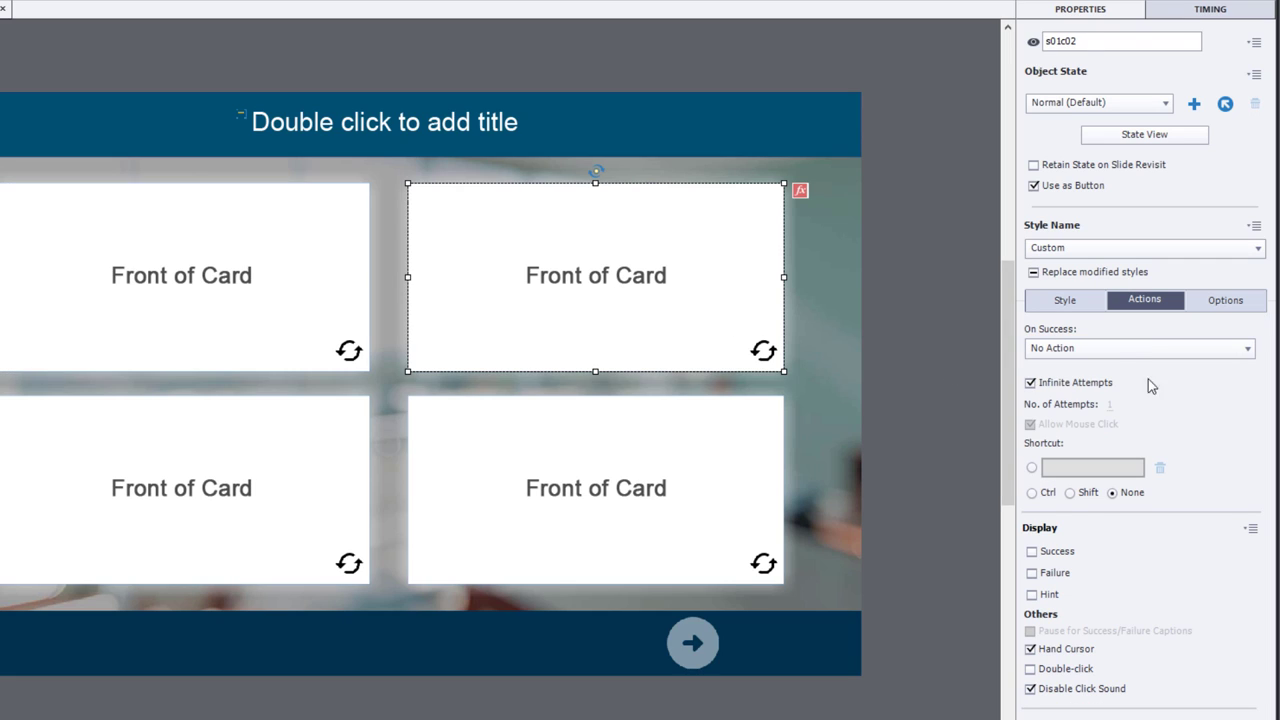
pyautogui.click(1121, 349)
pyautogui.scroll(5, 1154, 440)
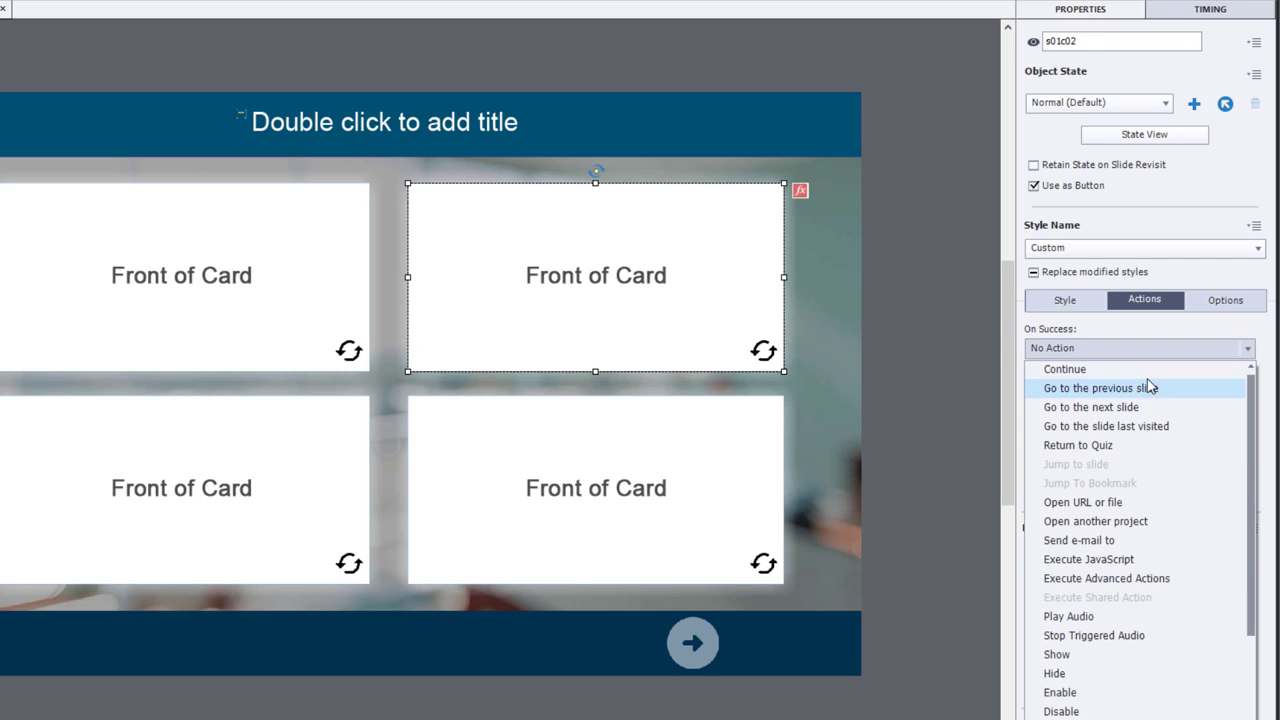
pyautogui.click(1145, 583)
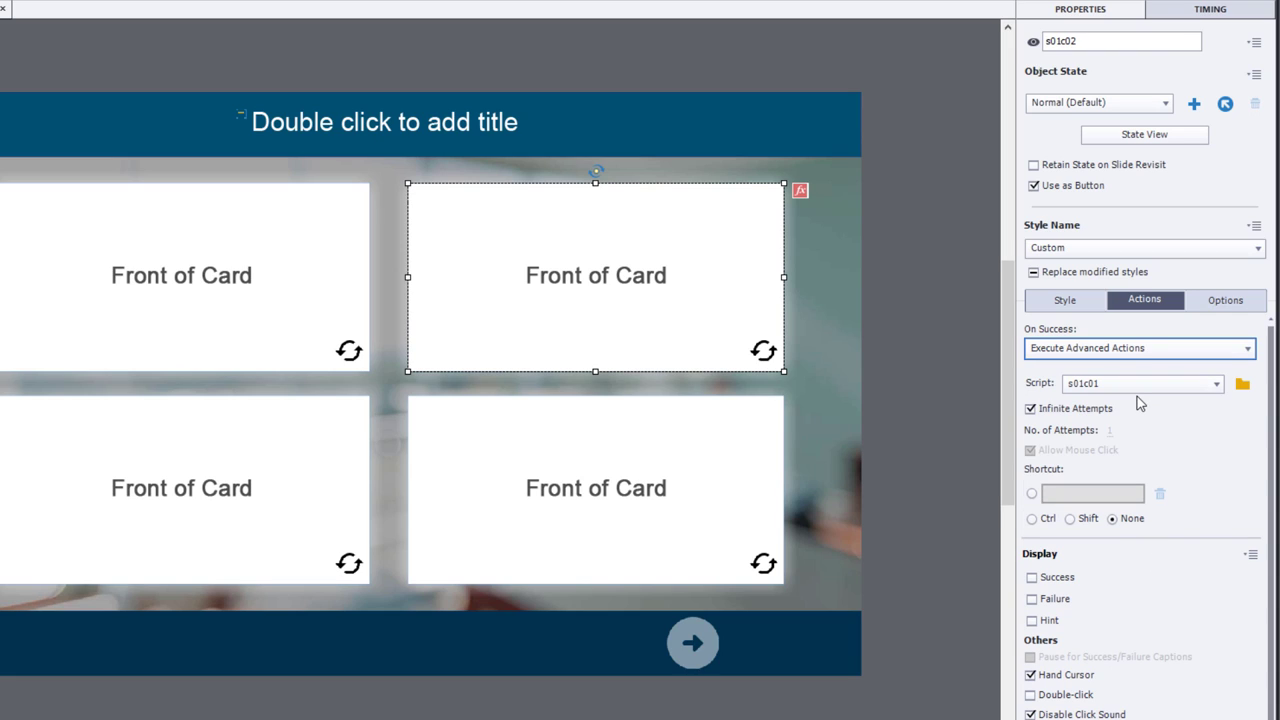
pyautogui.click(1137, 388)
pyautogui.click(1129, 425)
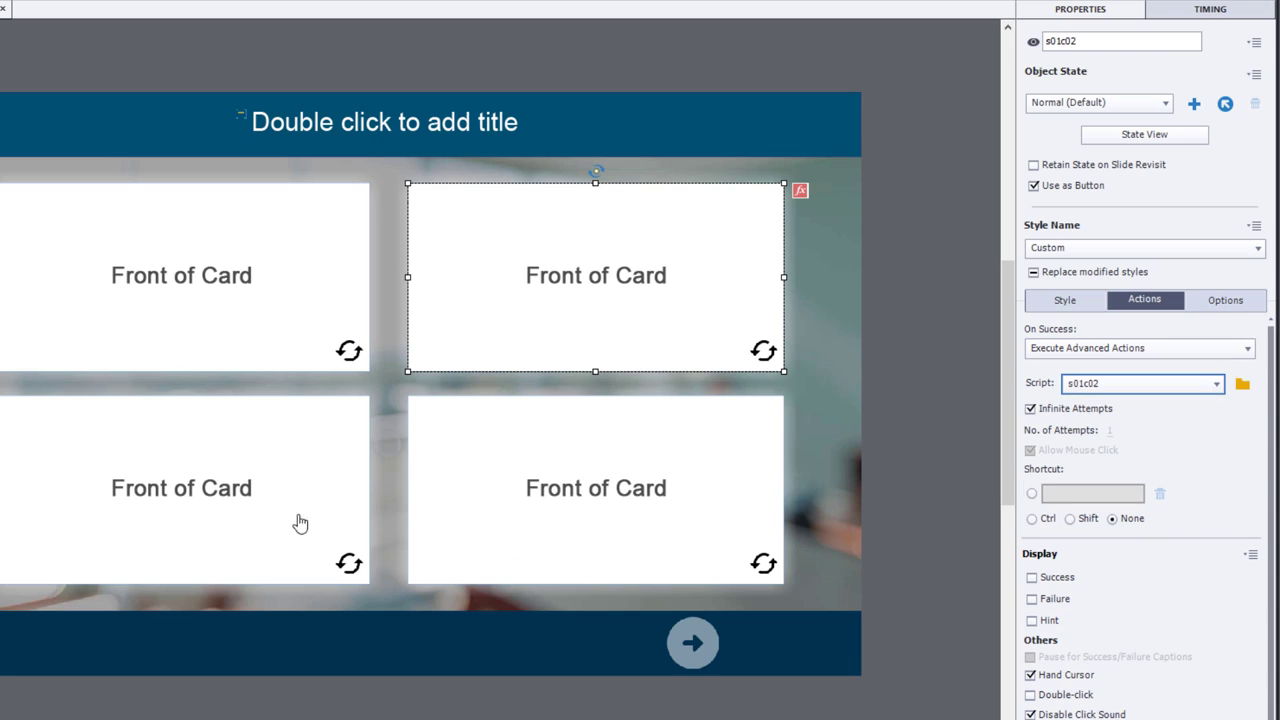
# - Set the bottom-left card to execute an advanced action, picking its script
pyautogui.click(250, 503)
pyautogui.click(1147, 349)
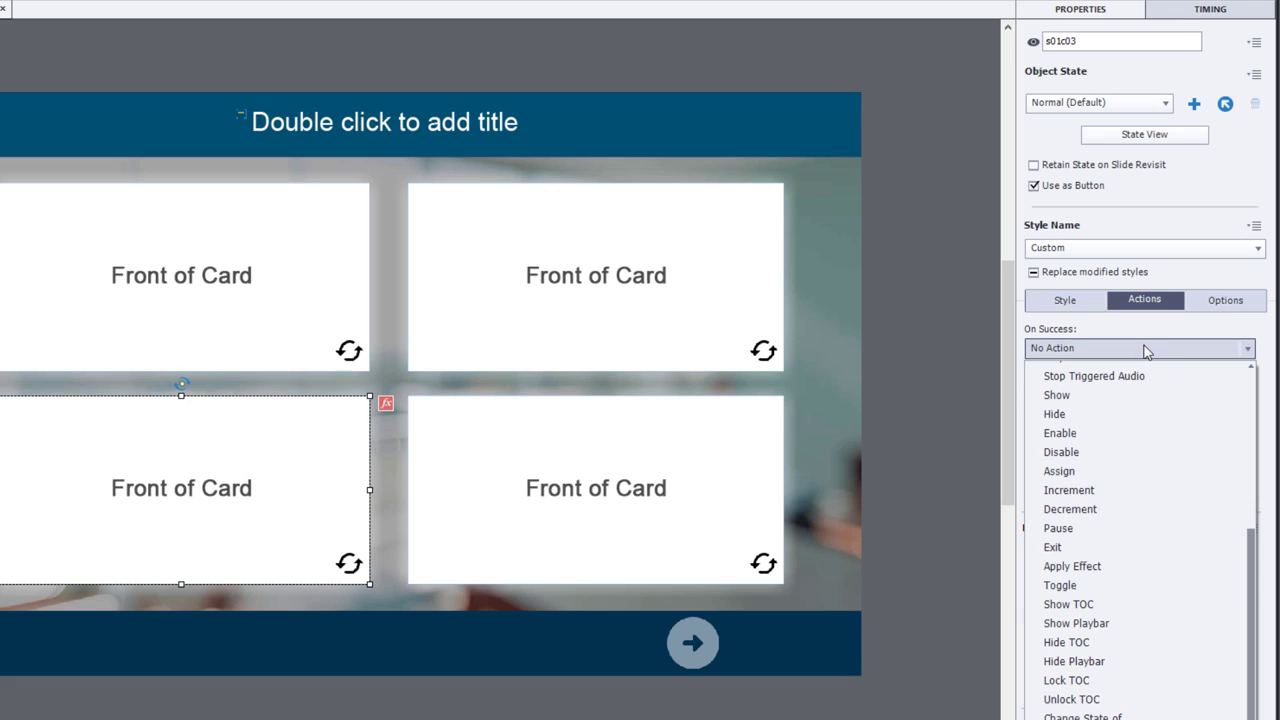
pyautogui.scroll(5, 1155, 440)
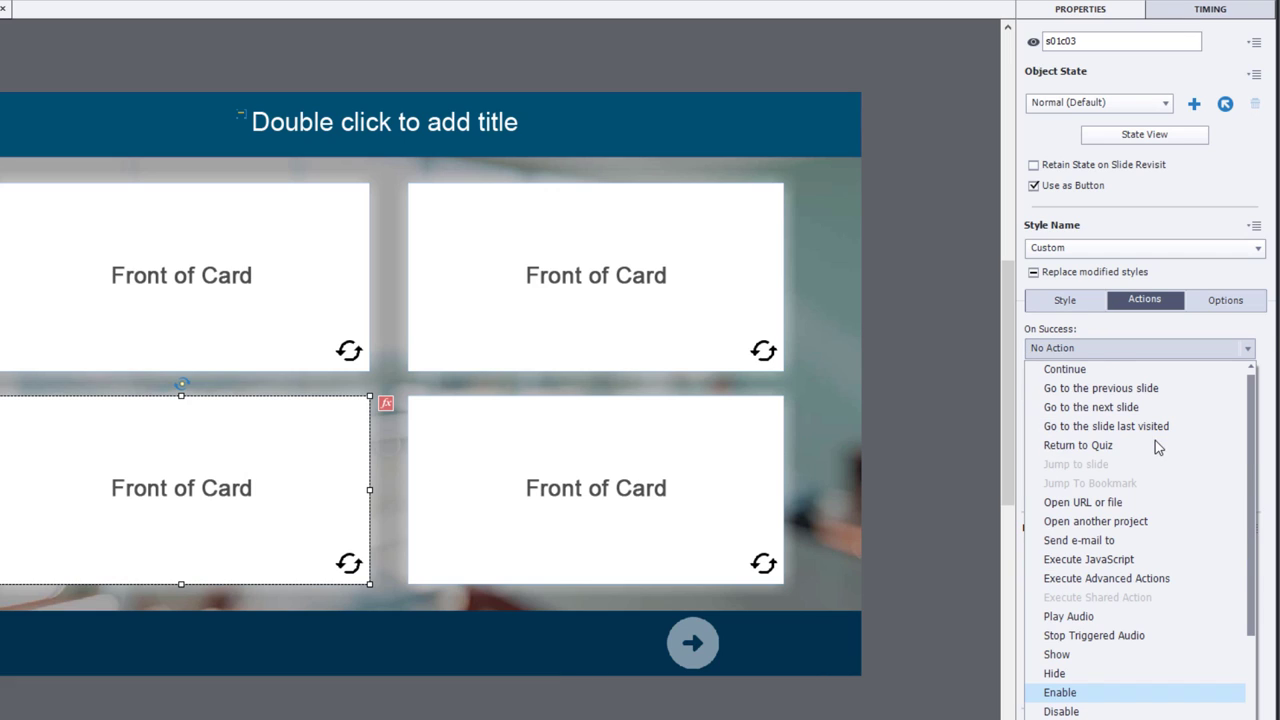
pyautogui.click(1172, 579)
pyautogui.click(1135, 384)
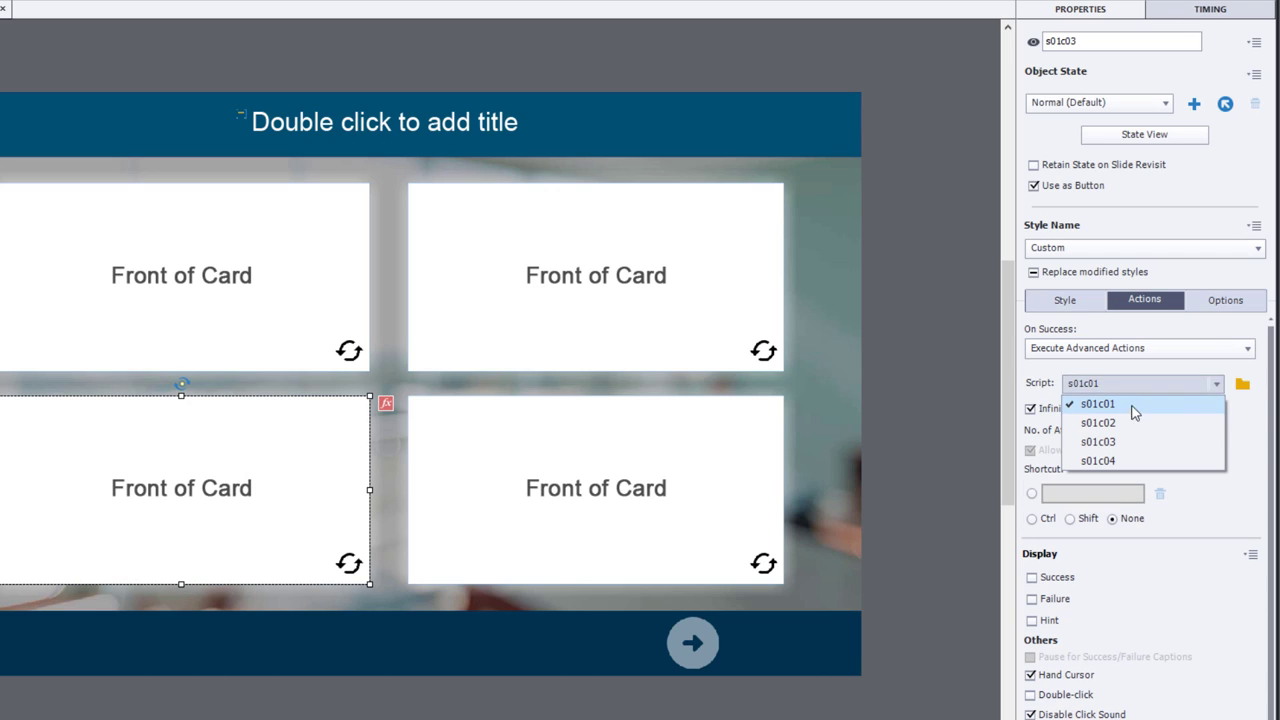
pyautogui.click(1135, 405)
# - Set the bottom-right card to execute the s01c04 advanced action, then deselect it
pyautogui.click(571, 488)
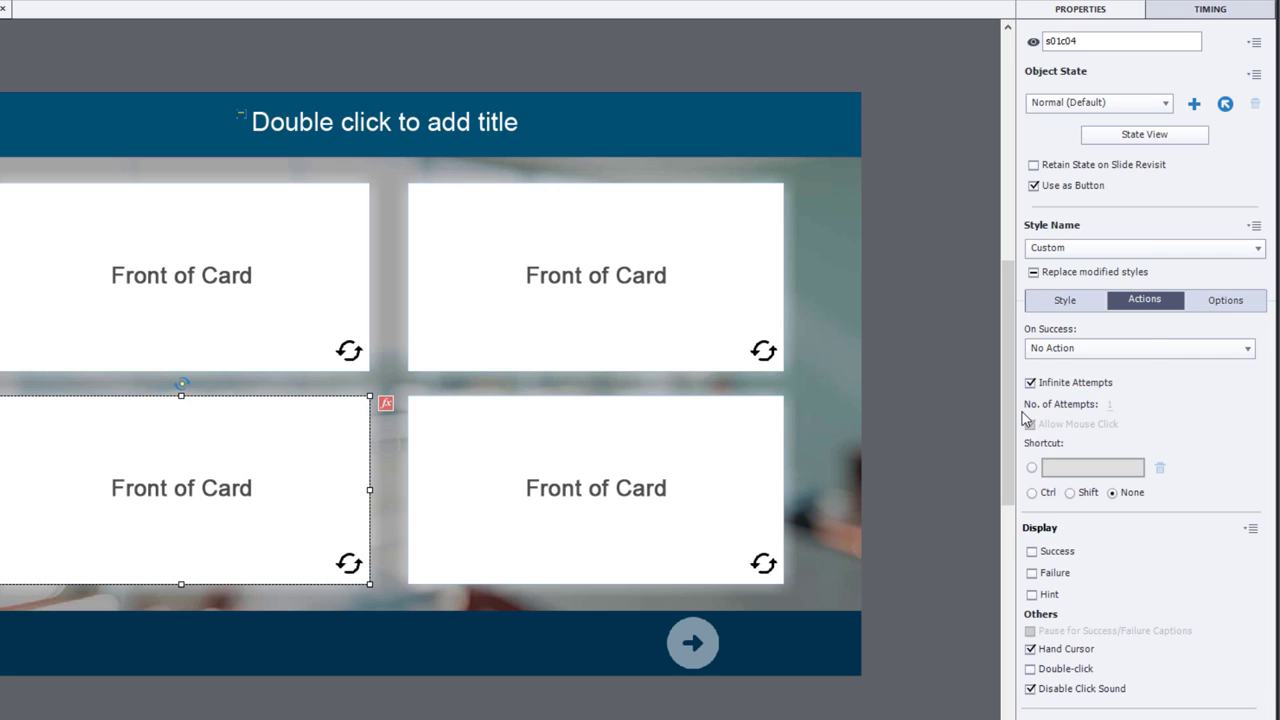
pyautogui.click(1133, 348)
pyautogui.scroll(5, 1134, 449)
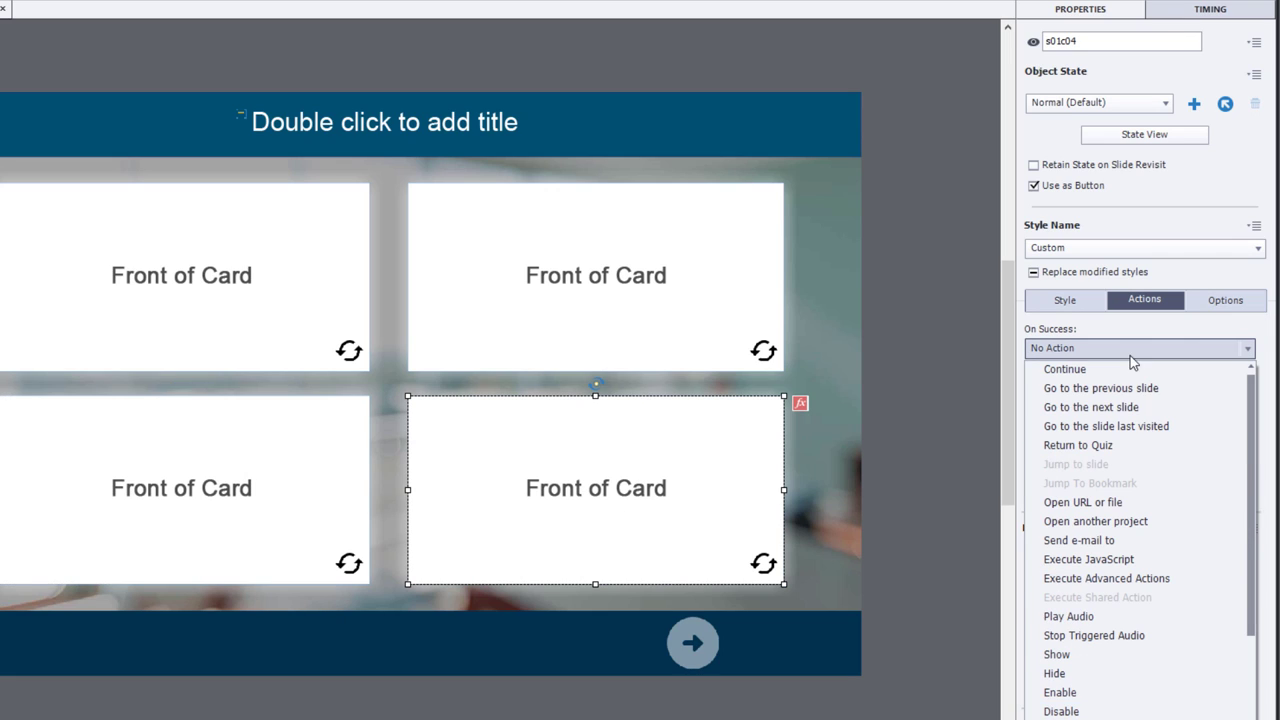
pyautogui.click(1141, 577)
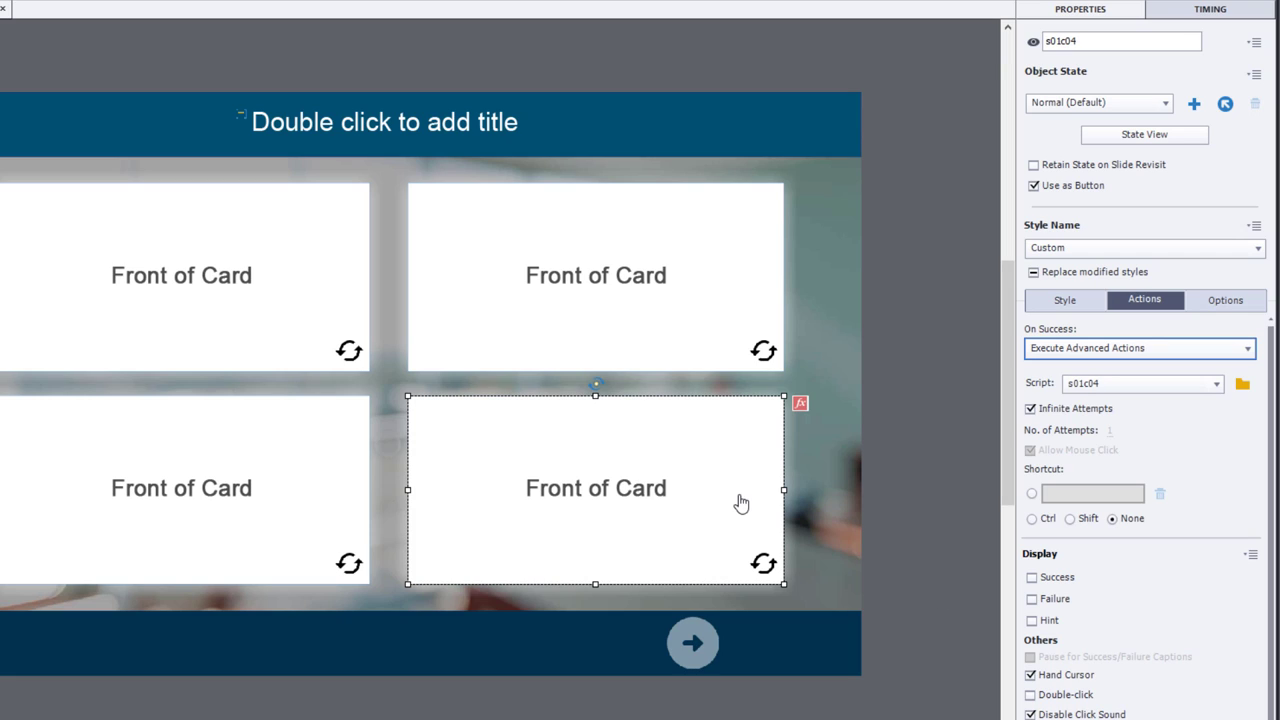
pyautogui.click(652, 484)
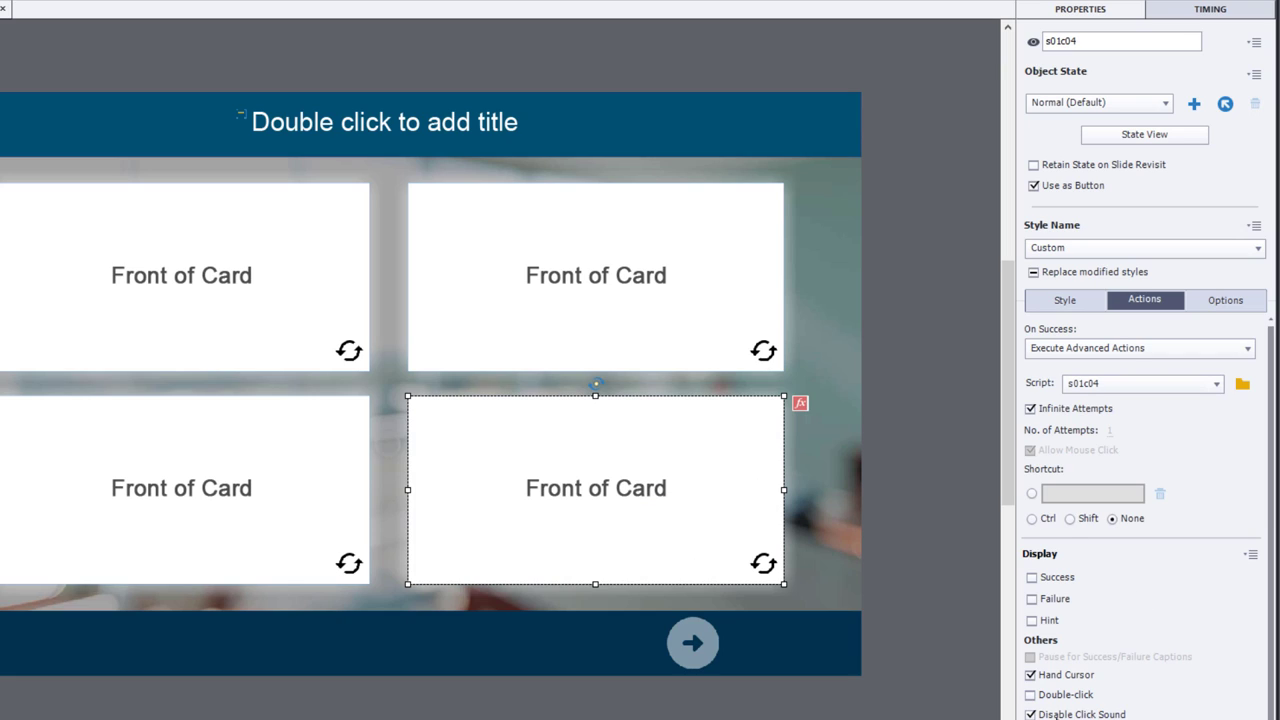
pyautogui.click(940, 577)
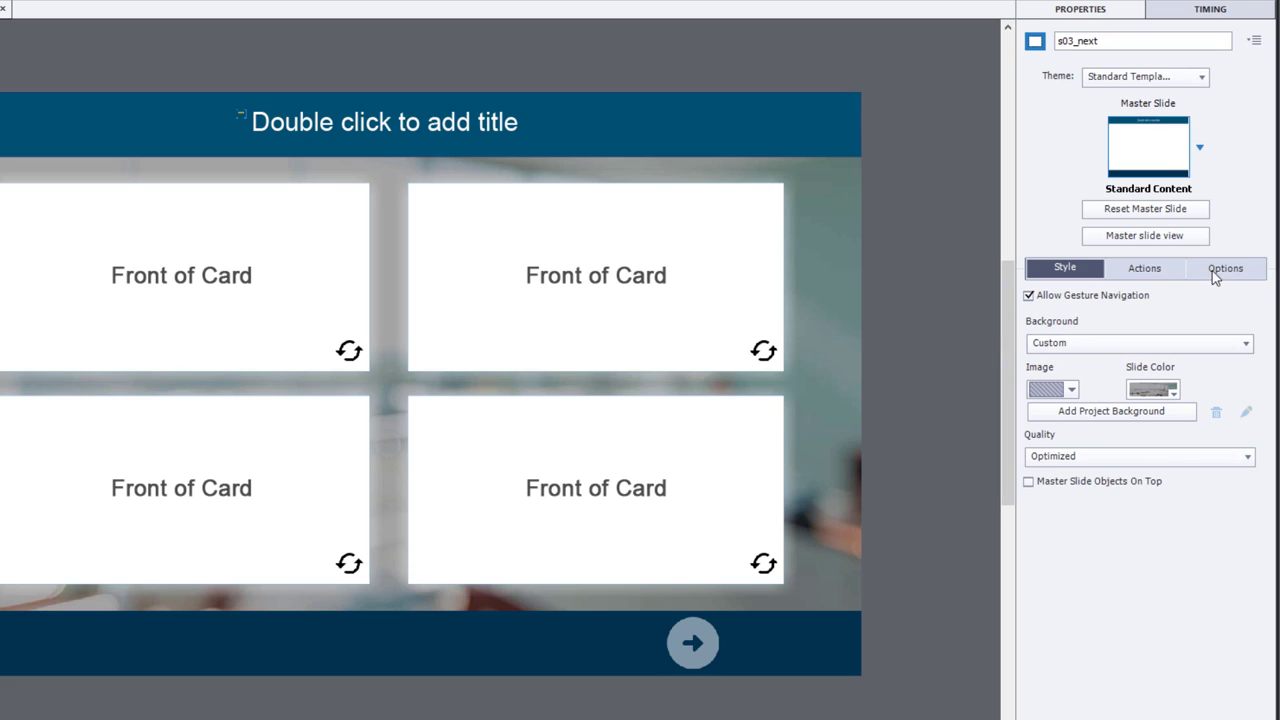
pyautogui.click(270, 264)
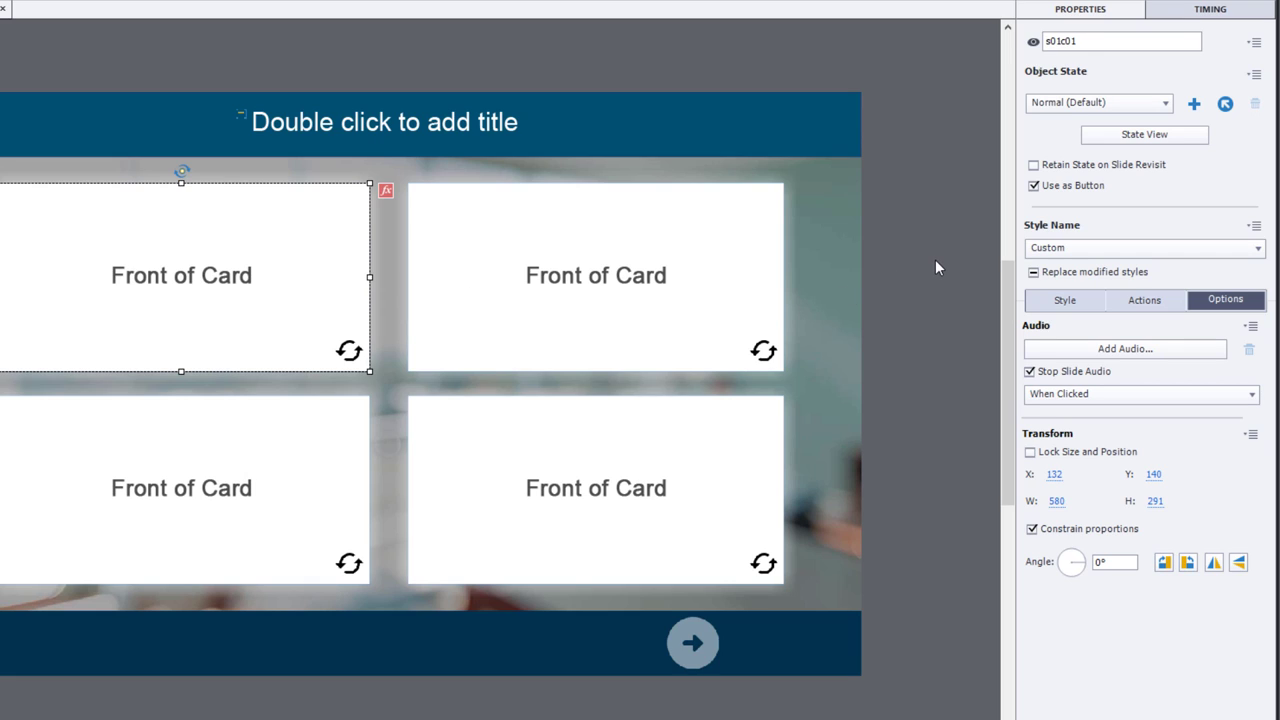
pyautogui.click(643, 294)
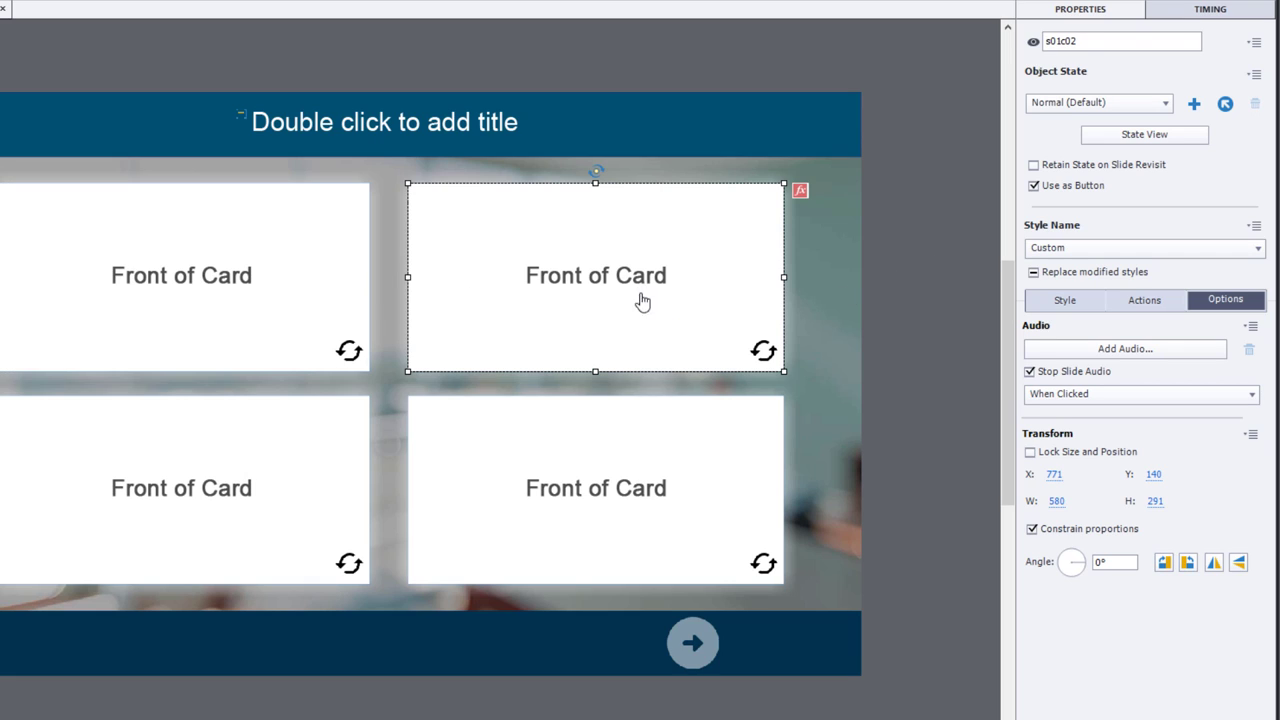
pyautogui.click(614, 489)
pyautogui.click(289, 487)
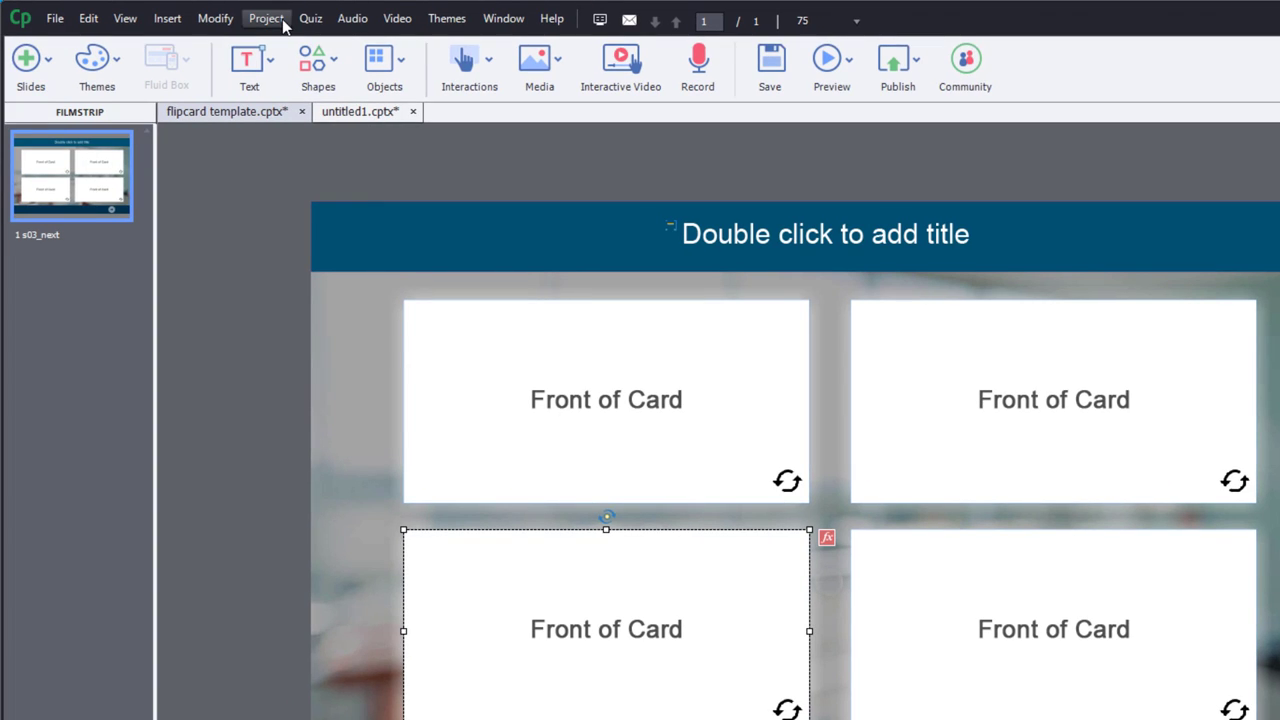
# - In the Skin Editor, turn off Show Playback Control and Show Borders, then close it
pyautogui.click(266, 19)
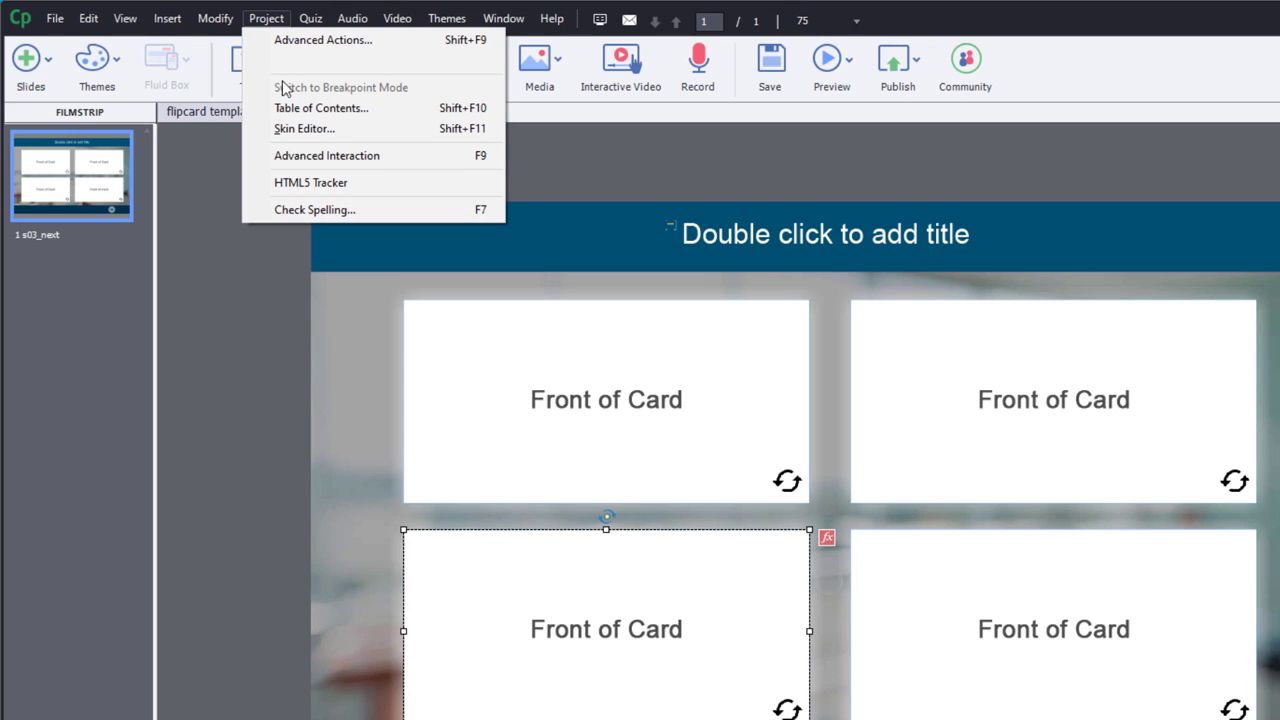
pyautogui.click(298, 129)
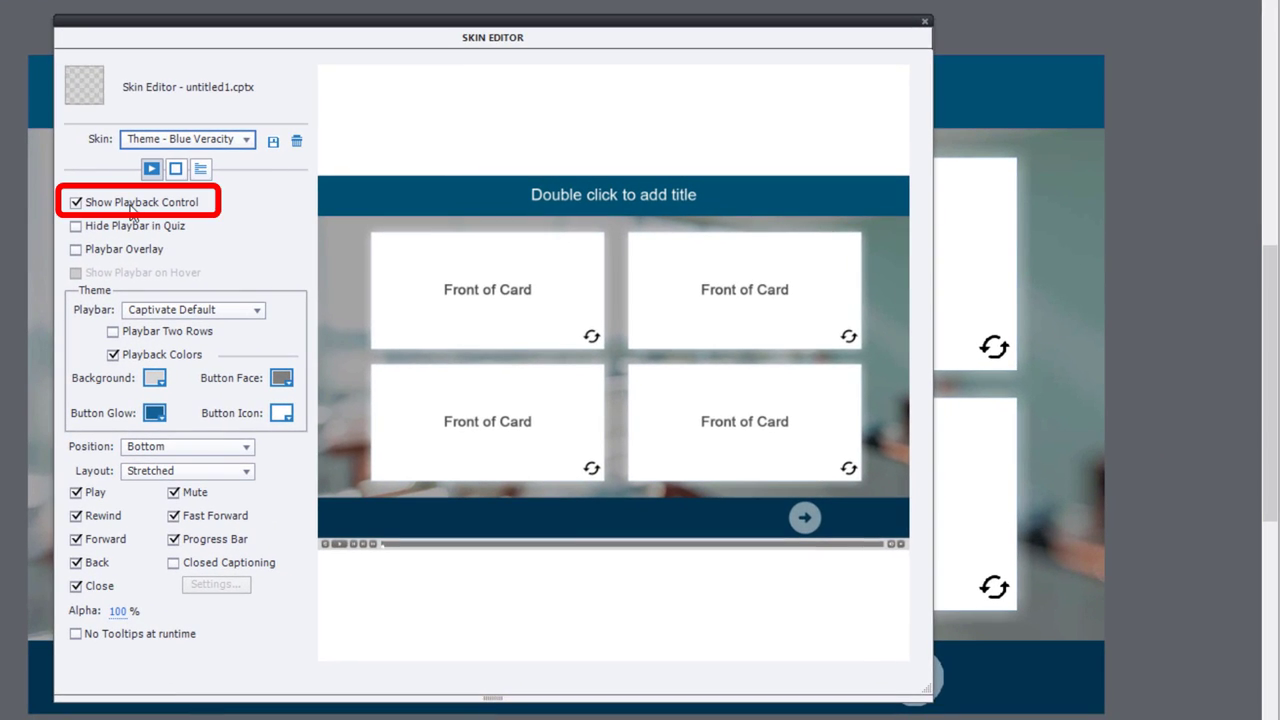
pyautogui.click(130, 205)
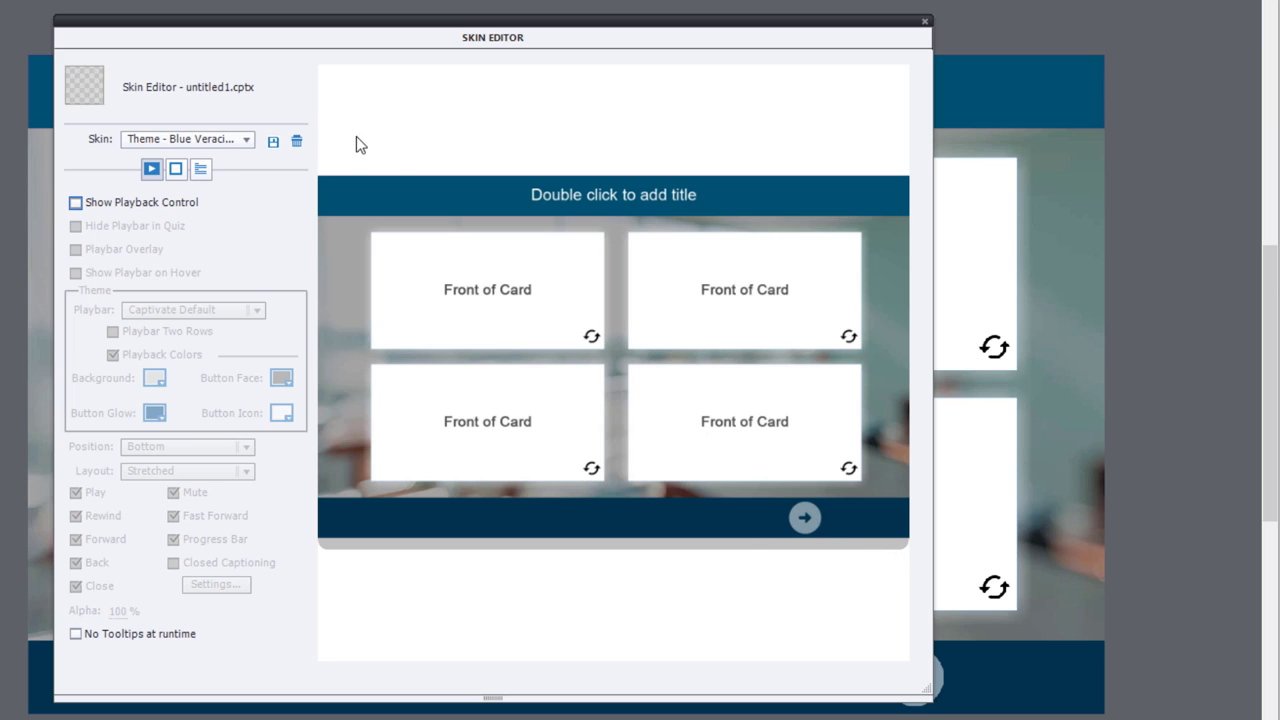
pyautogui.click(175, 168)
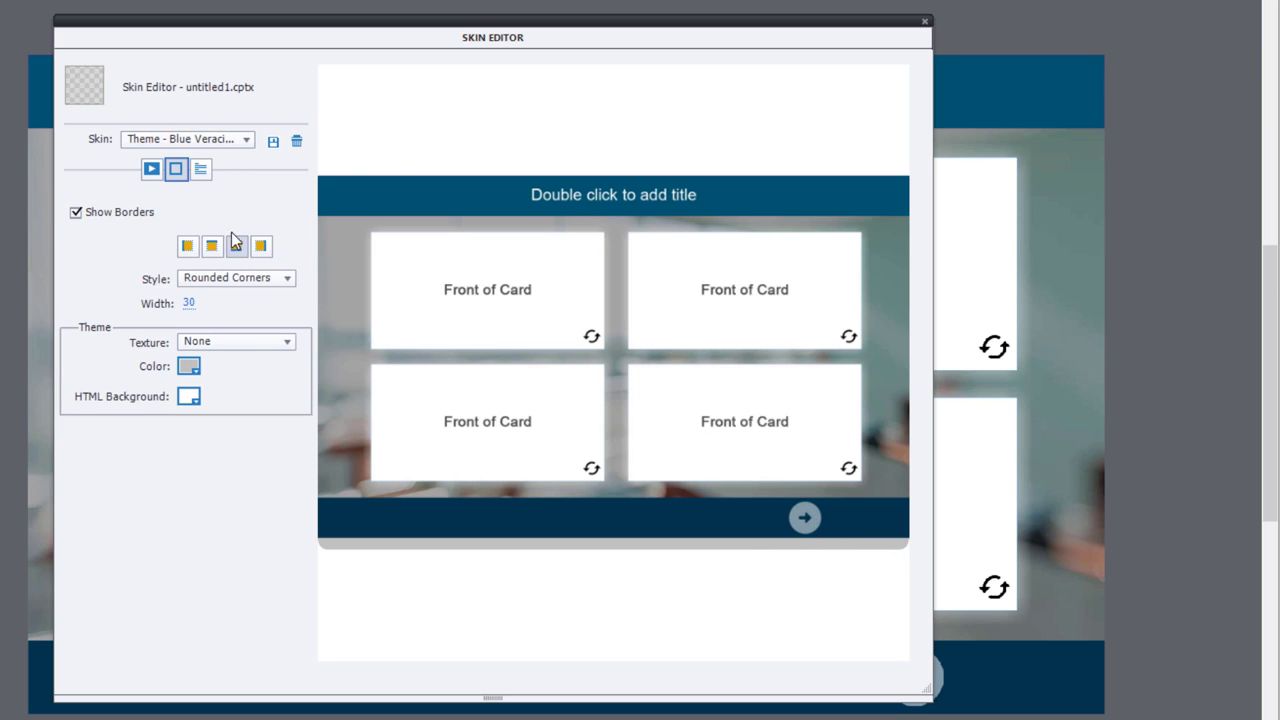
pyautogui.click(128, 212)
pyautogui.click(200, 168)
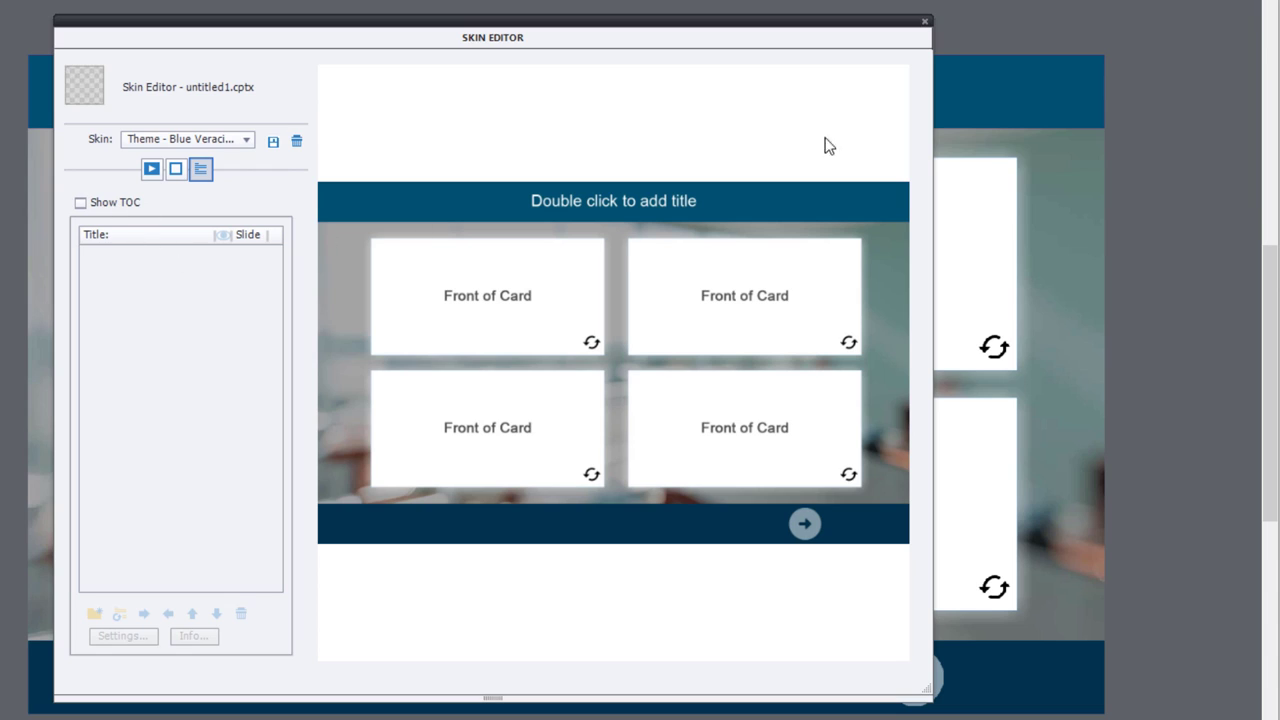
pyautogui.click(924, 21)
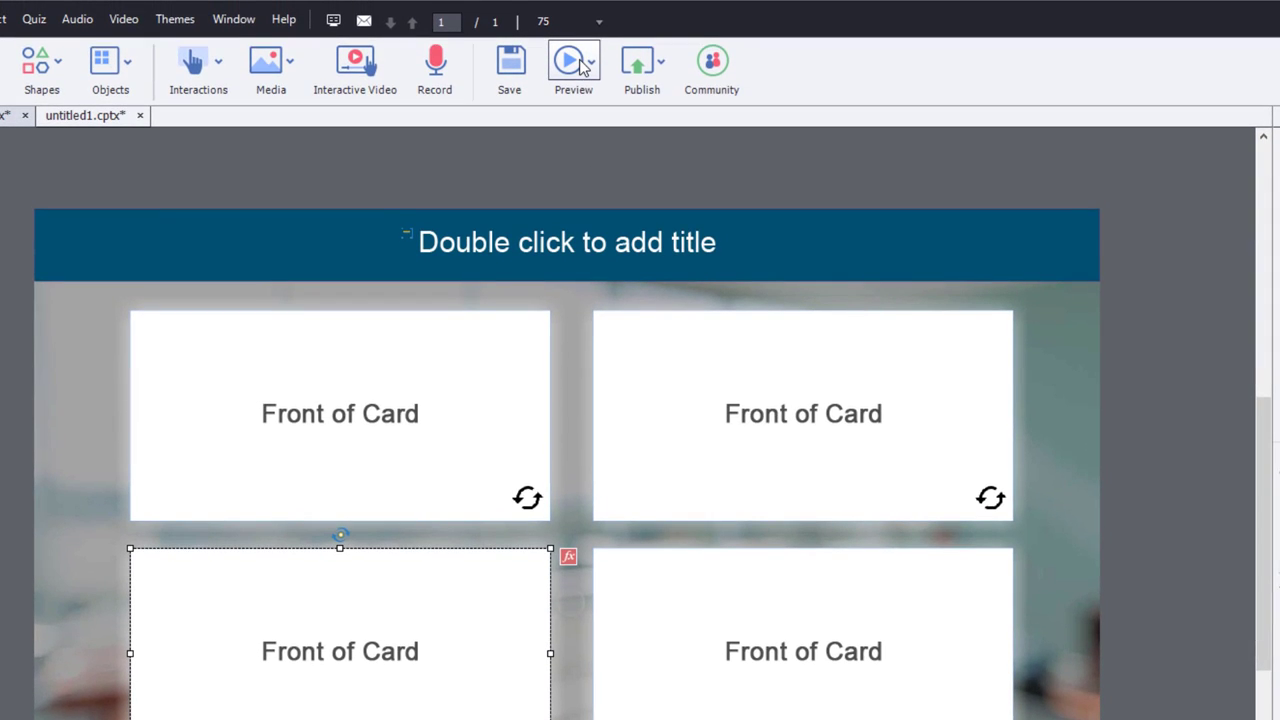
# - Launch an HTML5 in Browser preview of the flip-card slide
pyautogui.click(583, 66)
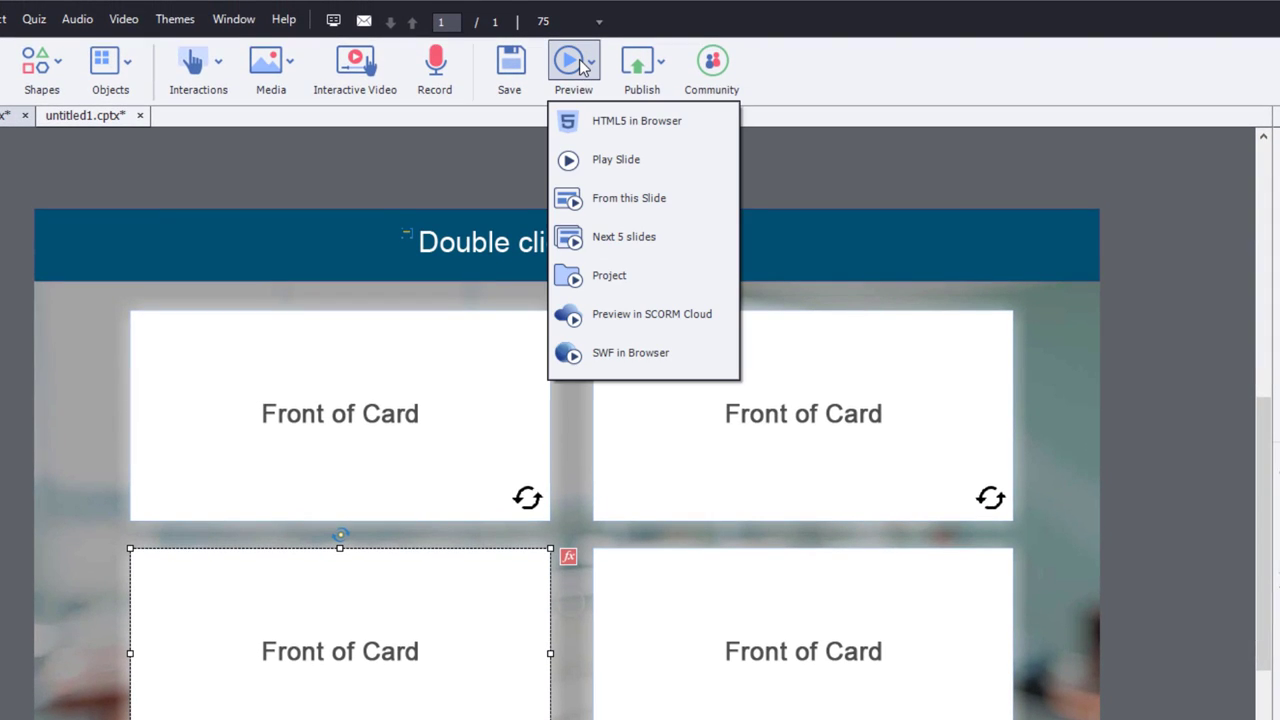
pyautogui.click(591, 124)
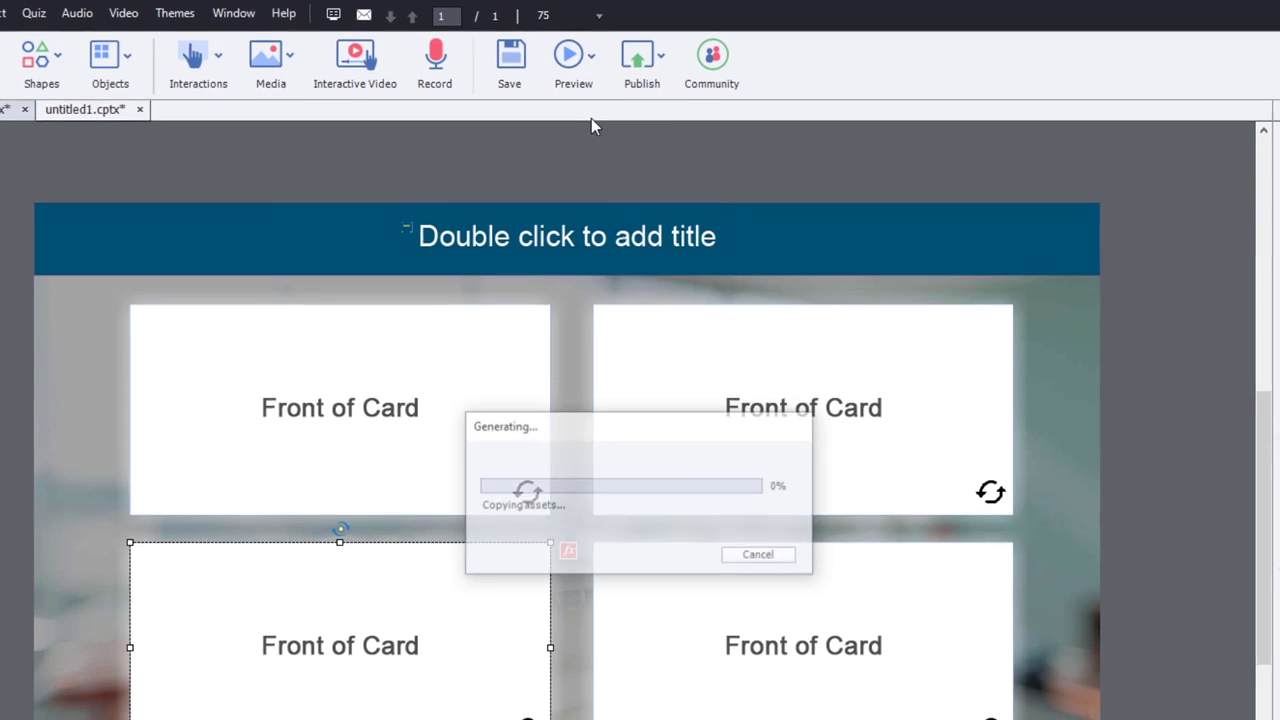